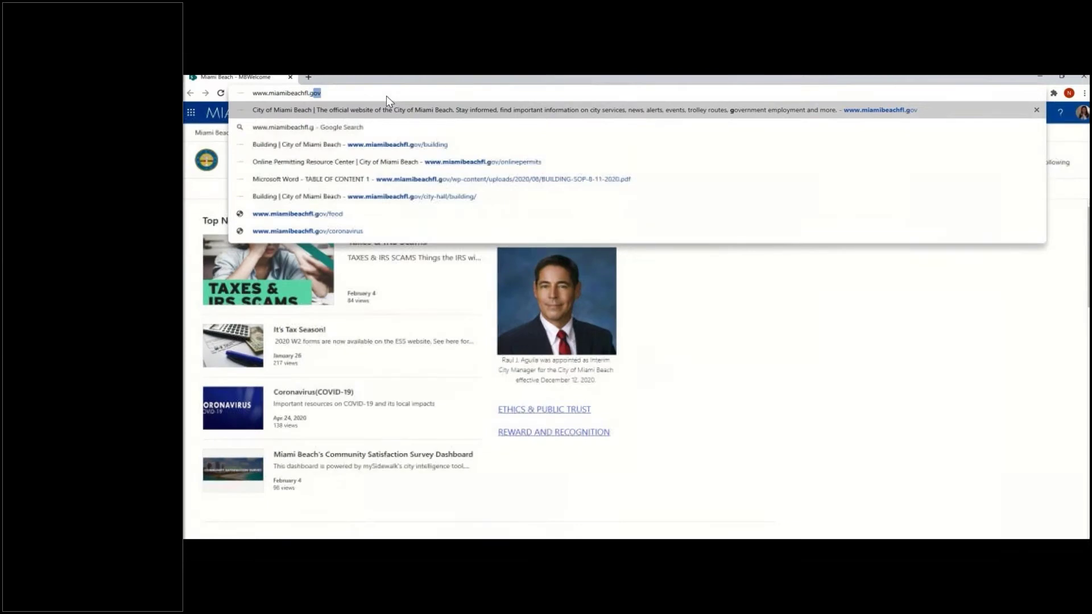
text(buildoi)
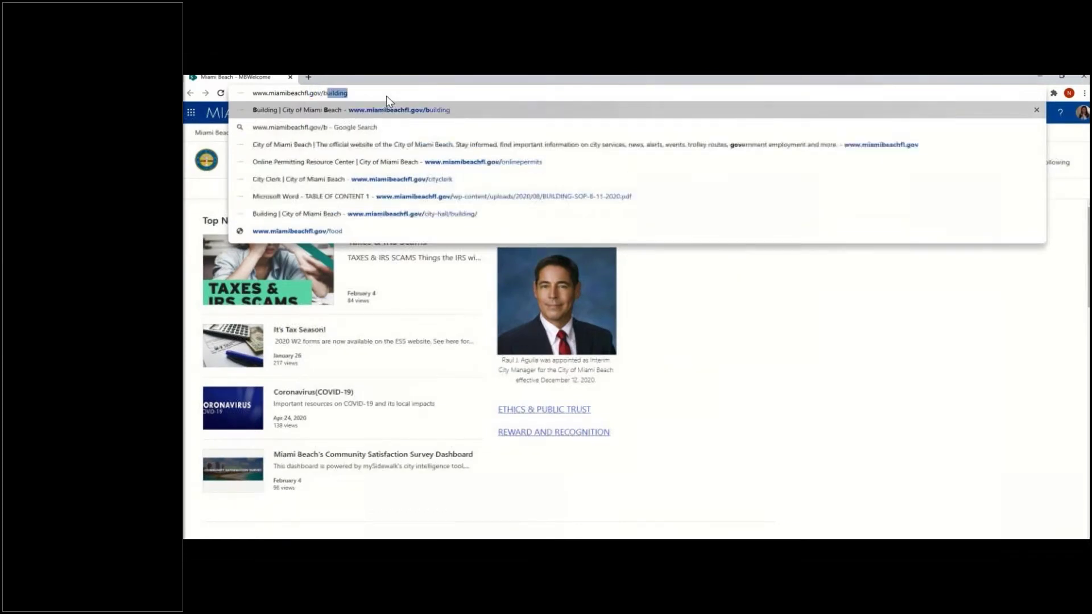
key(BackSpace)
key(BackSpace)
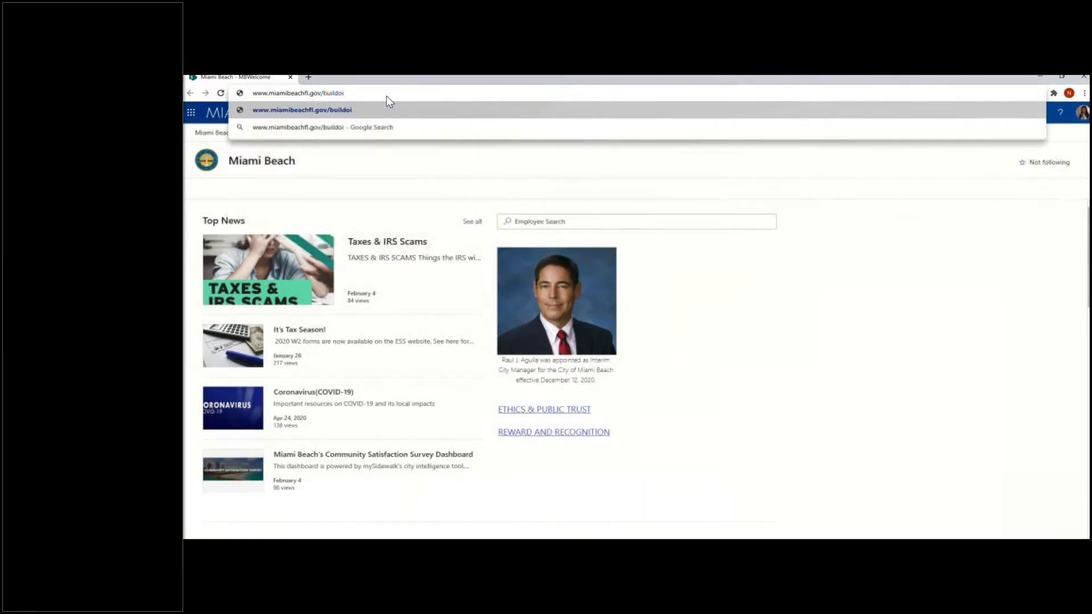
text(ing)
key(Return)
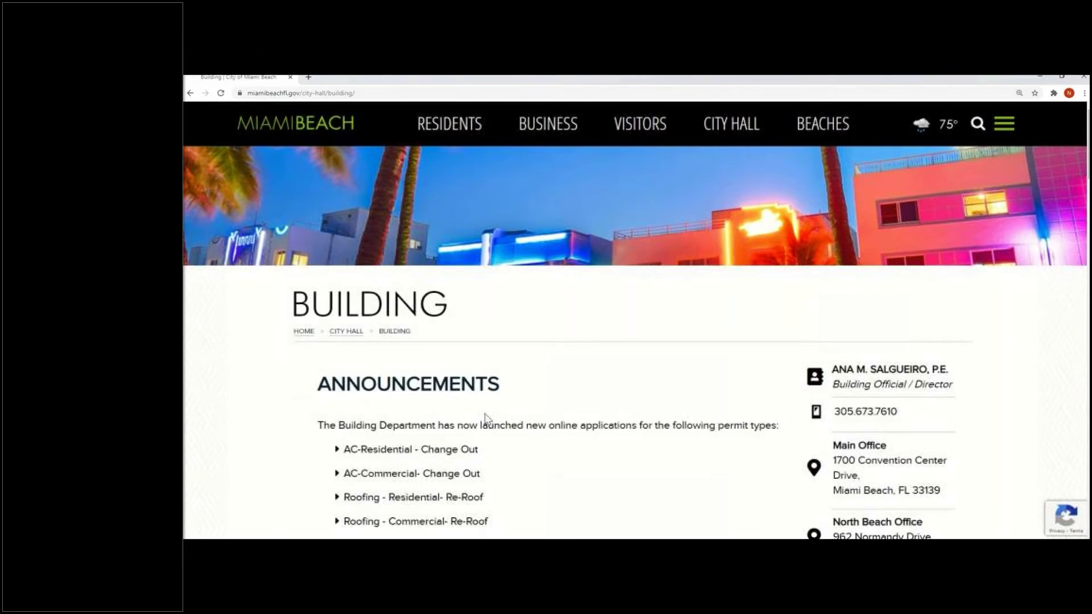
Scroll past the Building page announcements to the Quality Policy section and SOP 'here' link
scroll(486, 418, down, 1)
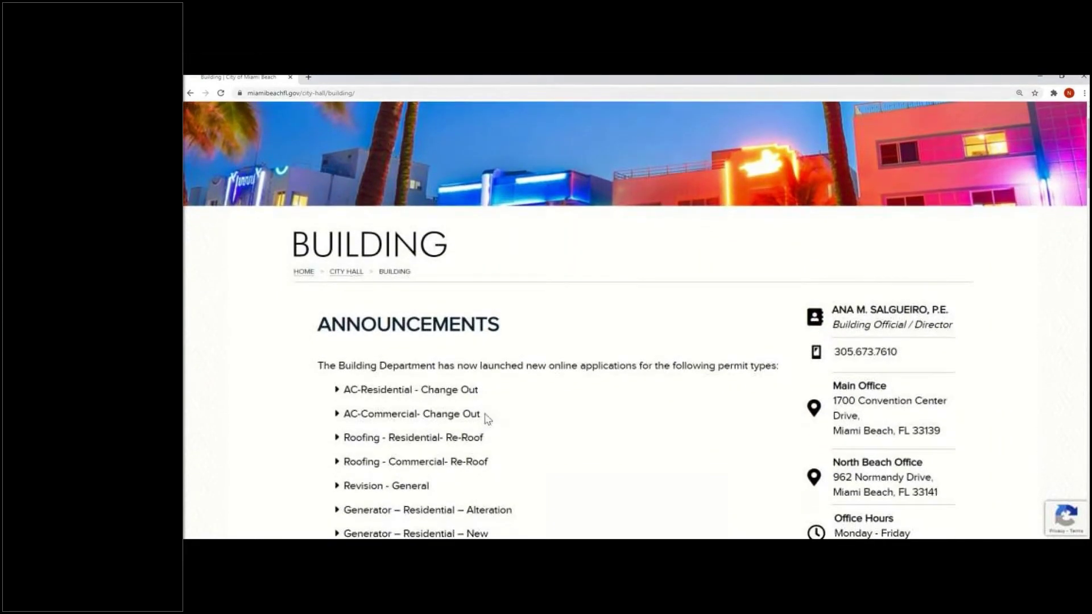
scroll(487, 418, down, 1)
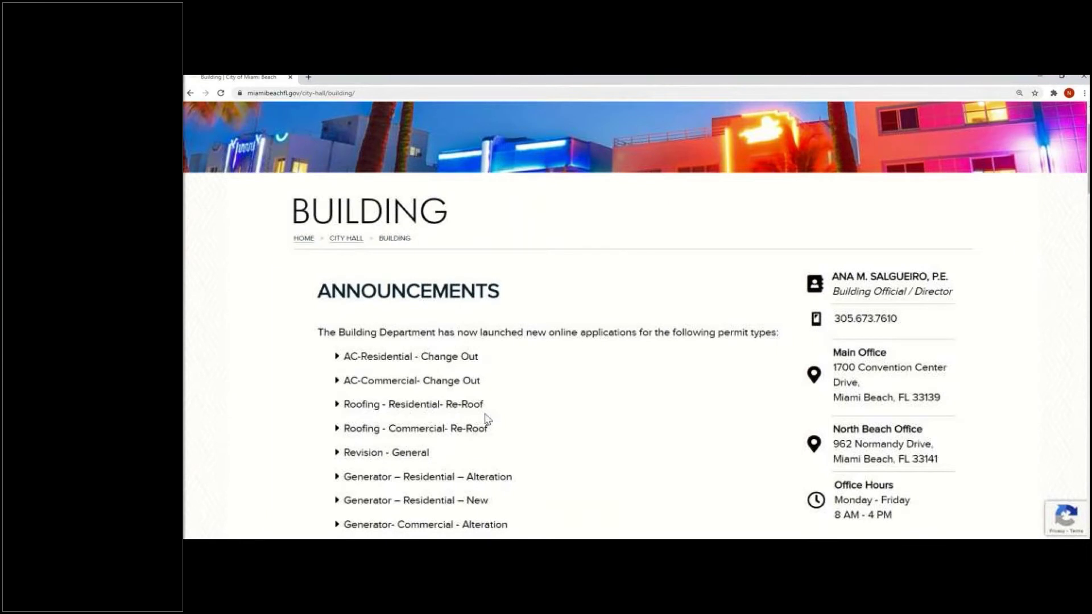
scroll(488, 420, down, 1)
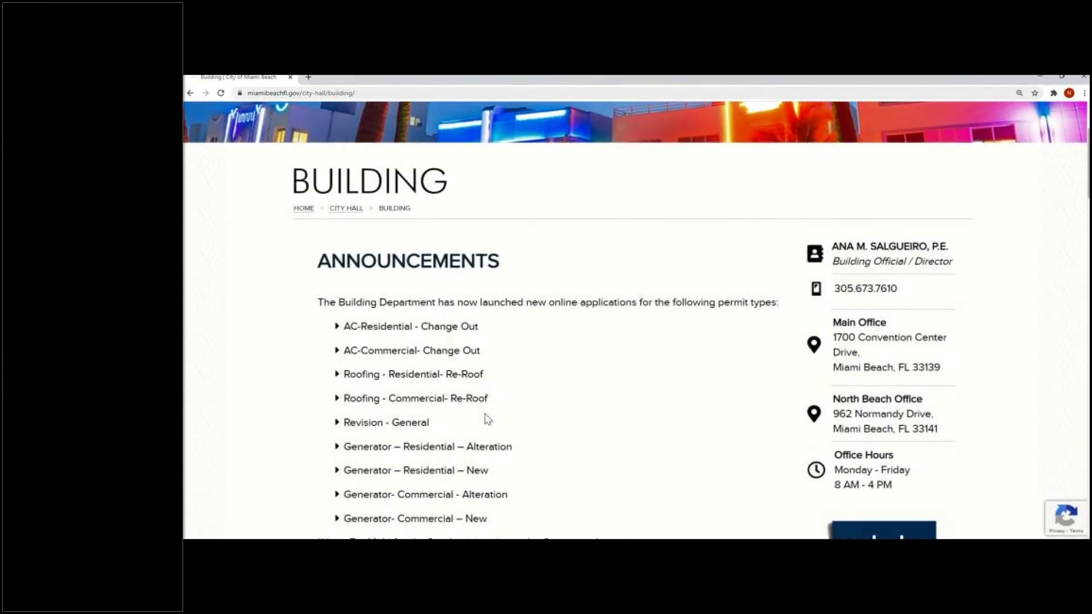
scroll(488, 419, down, 1)
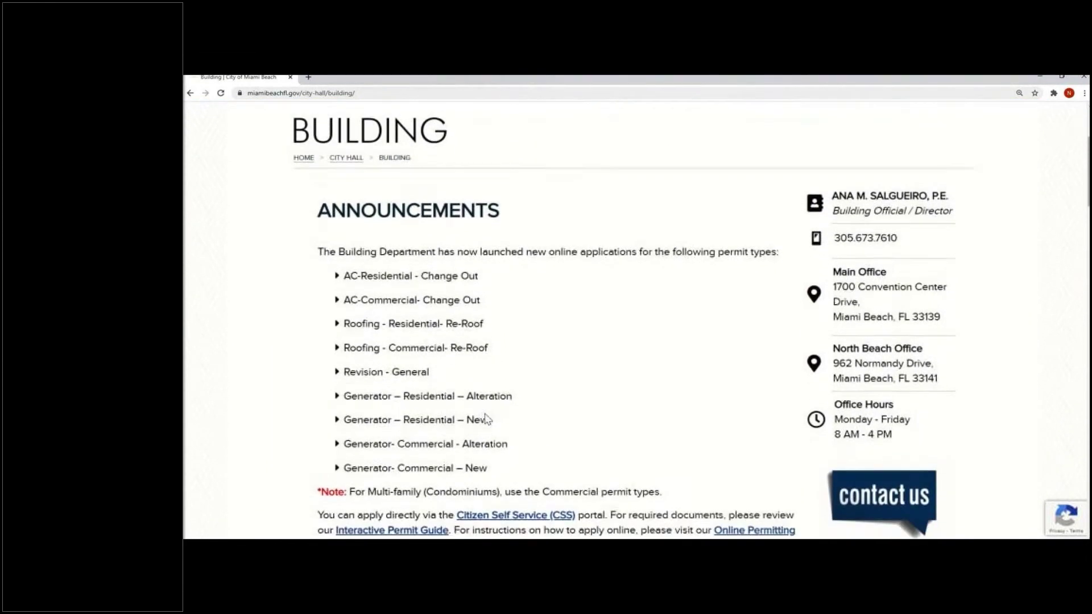
scroll(487, 419, down, 1)
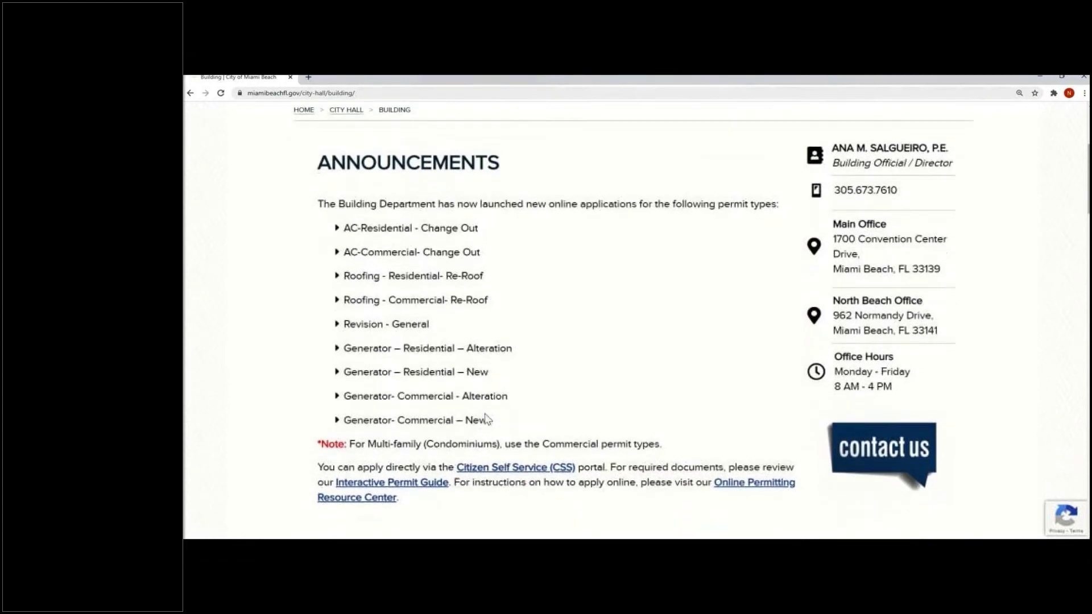
scroll(487, 419, down, 2)
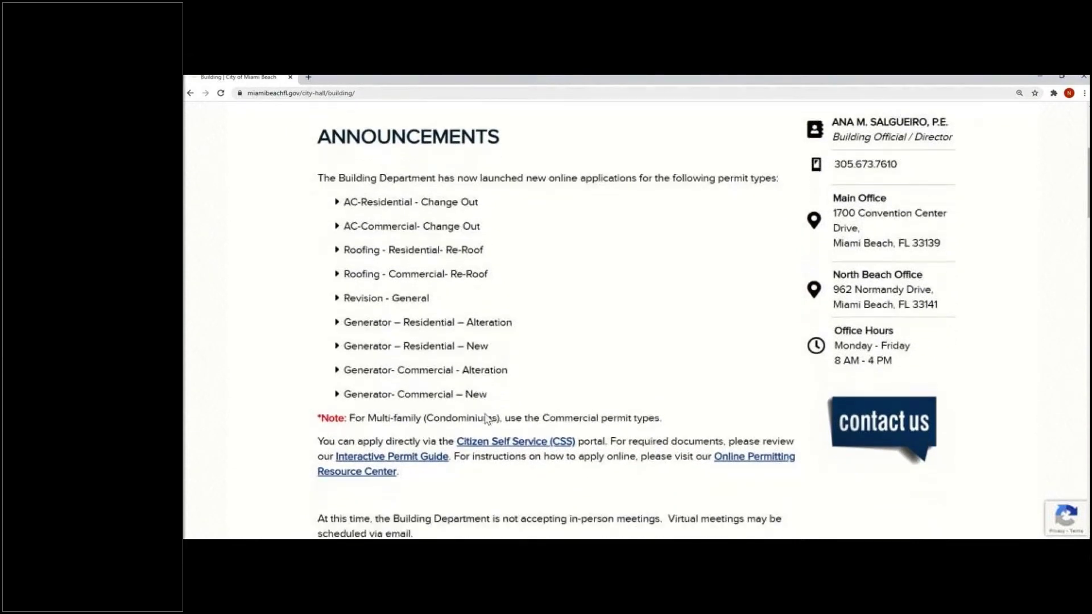
scroll(486, 413, down, 1)
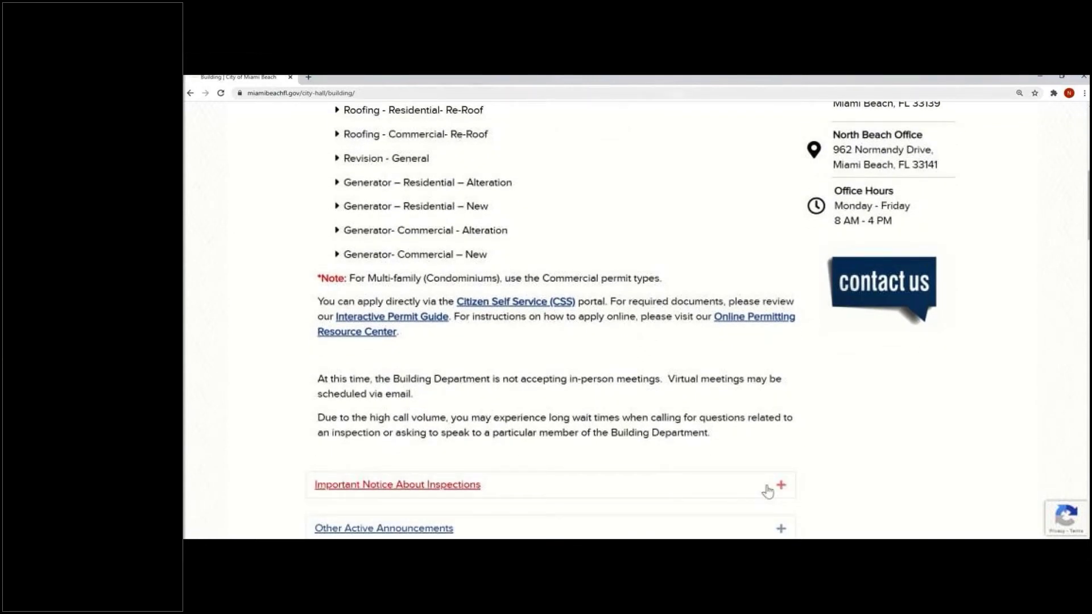
scroll(748, 489, down, 1)
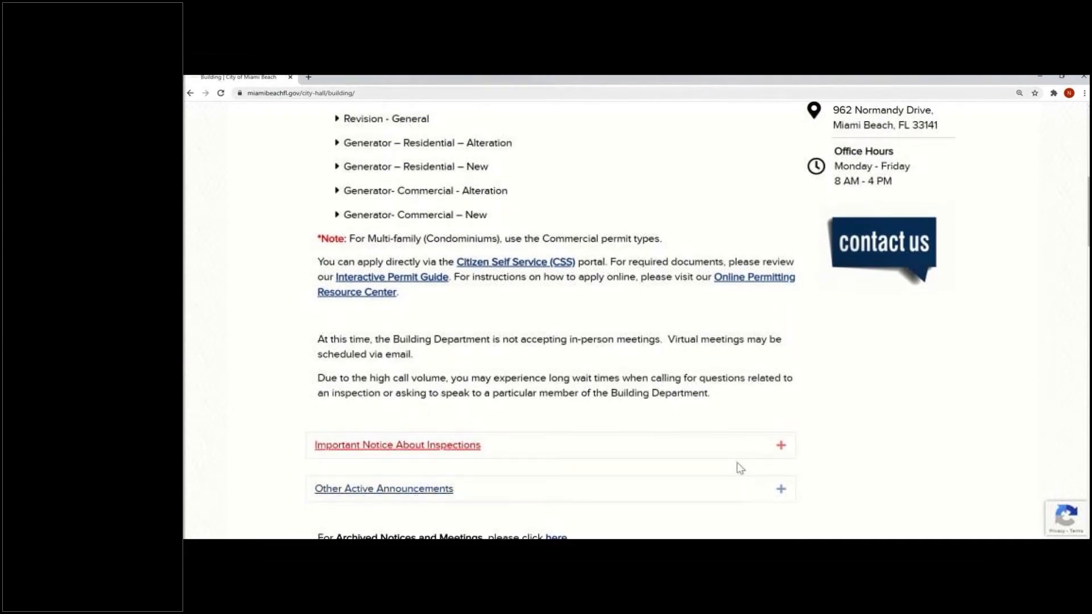
scroll(739, 468, down, 1)
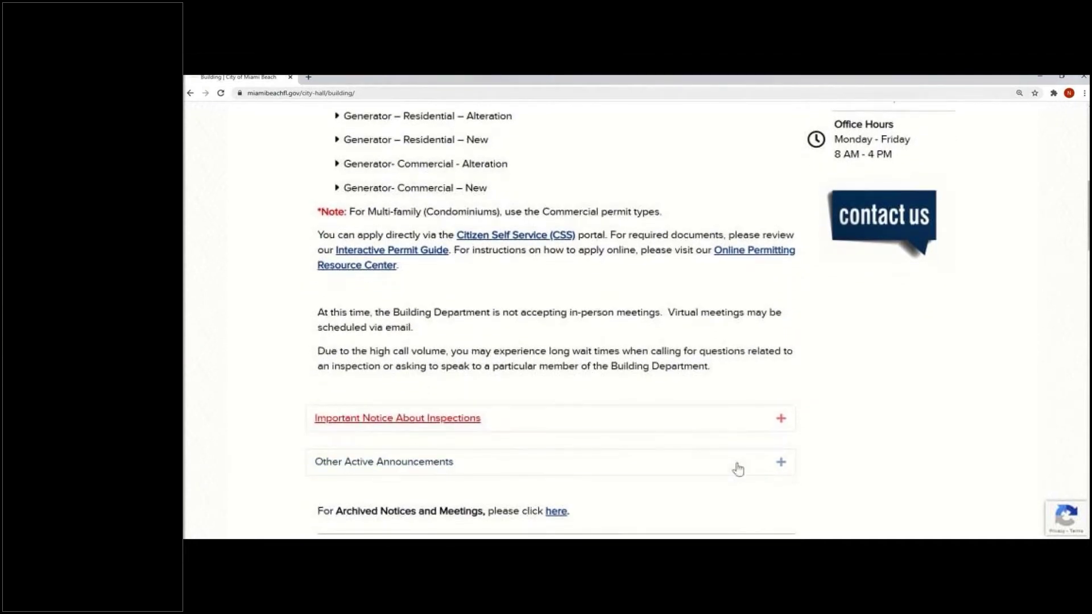
scroll(738, 466, down, 1)
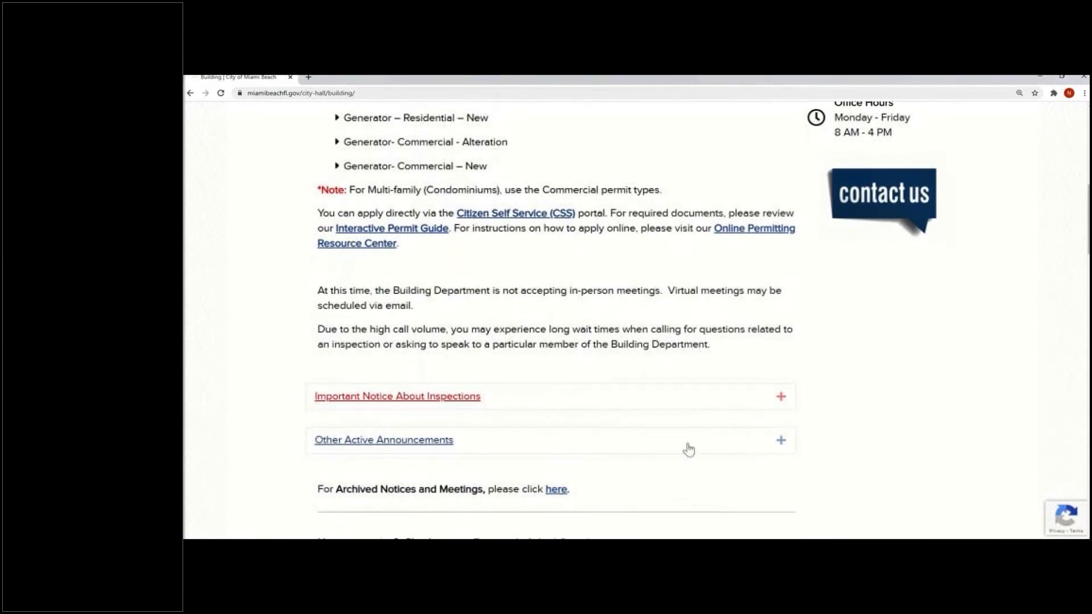
scroll(652, 495, down, 2)
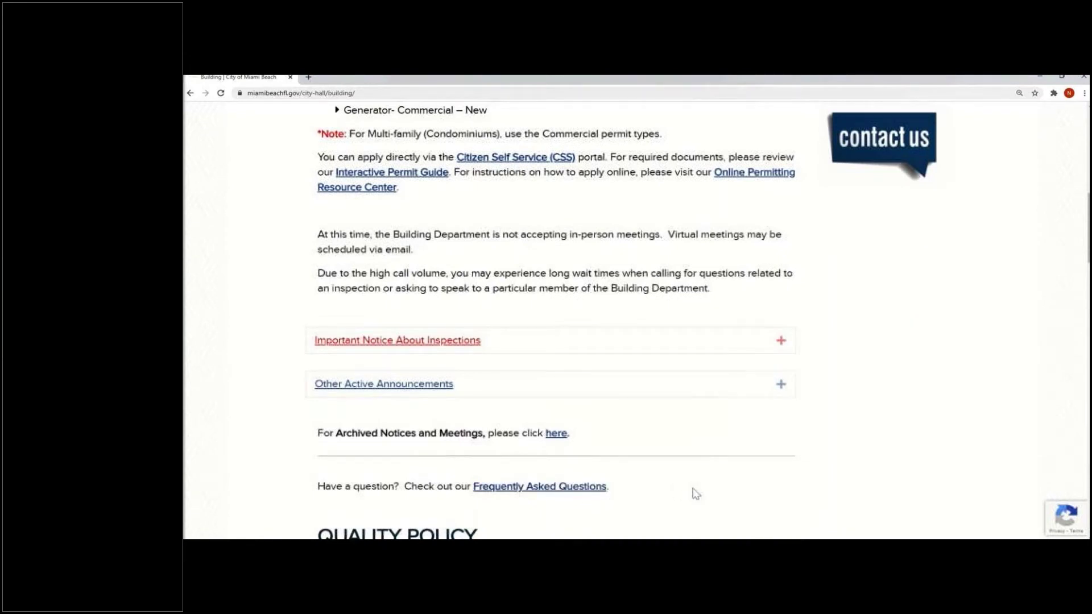
scroll(696, 494, down, 5)
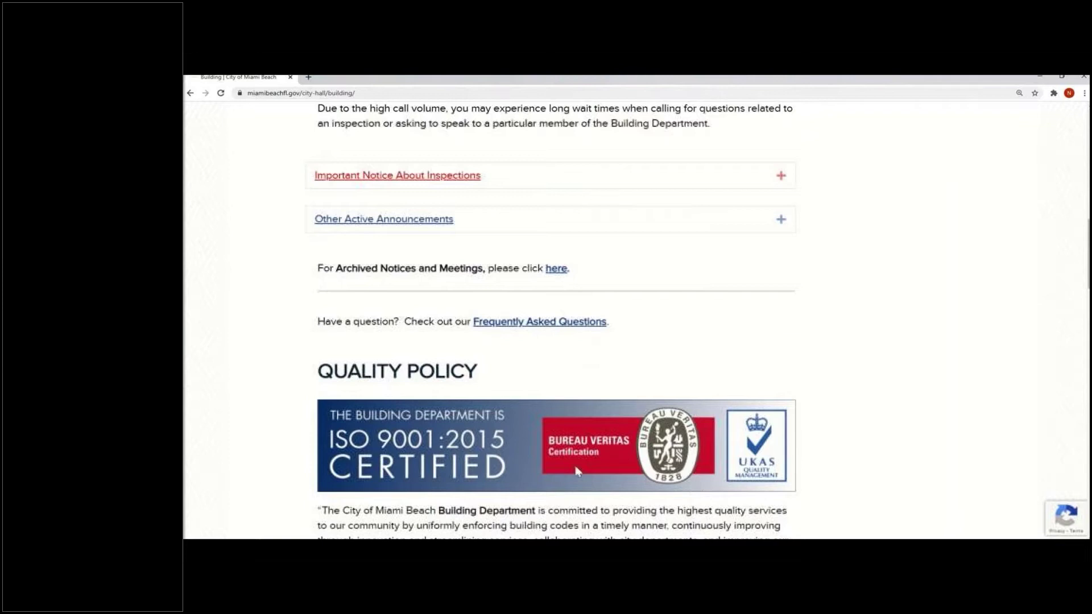
scroll(812, 465, down, 2)
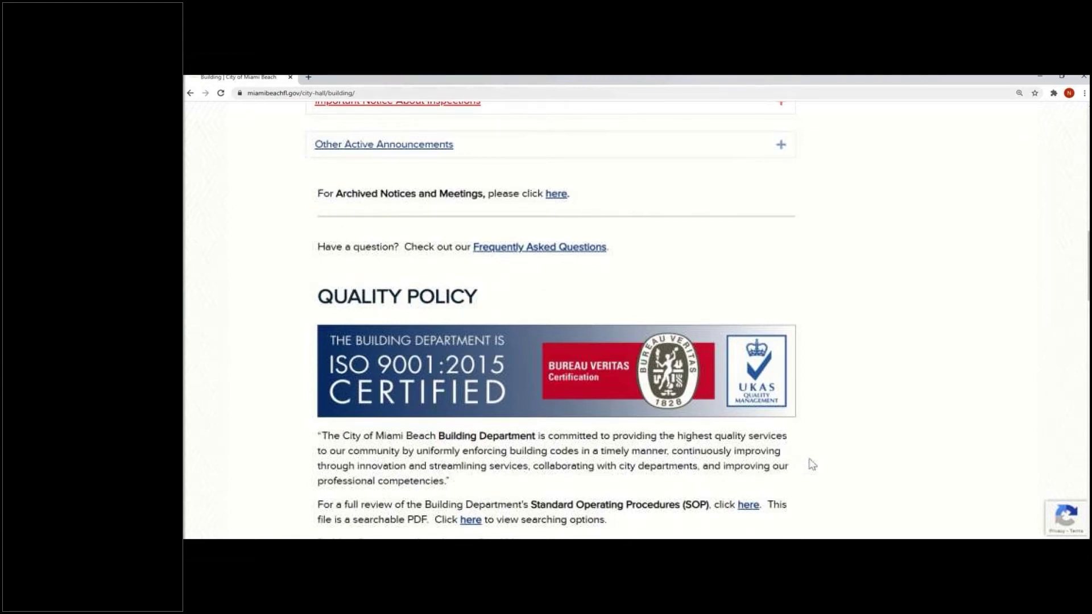
scroll(793, 415, down, 2)
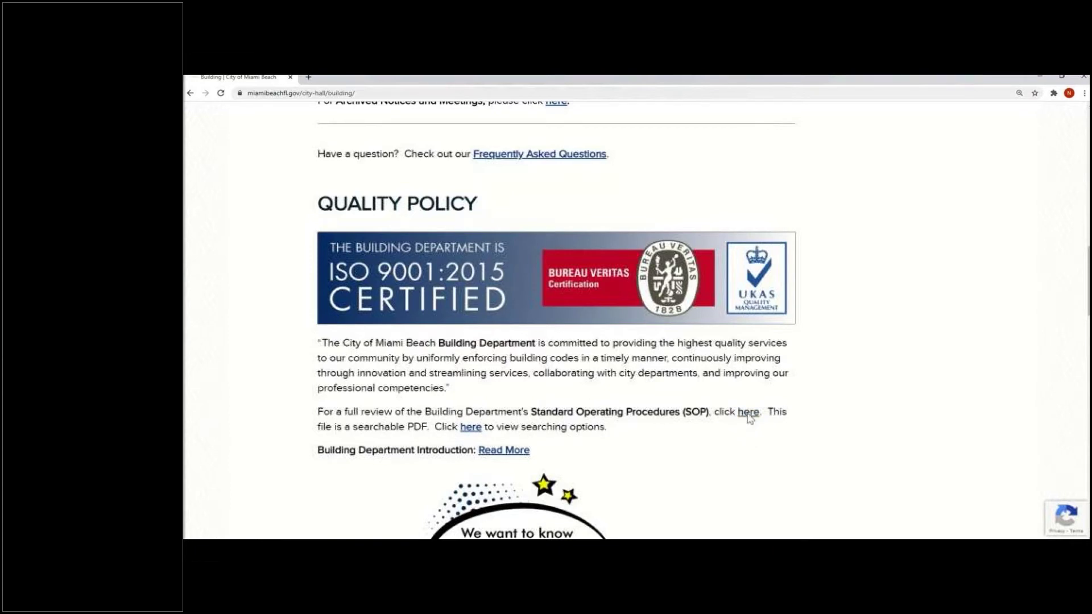
click(748, 411)
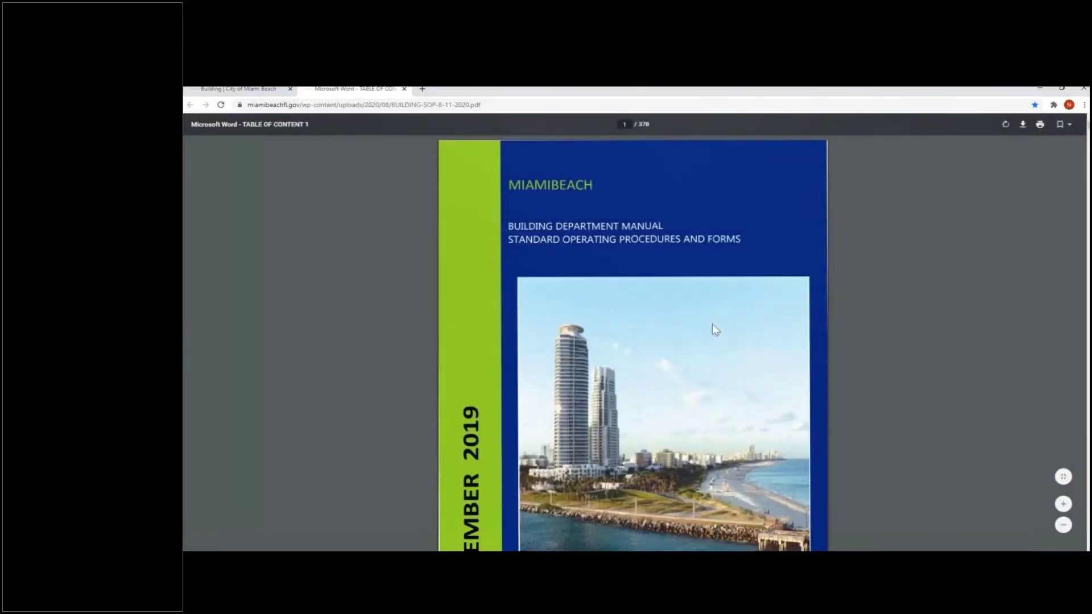
scroll(713, 325, down, 1)
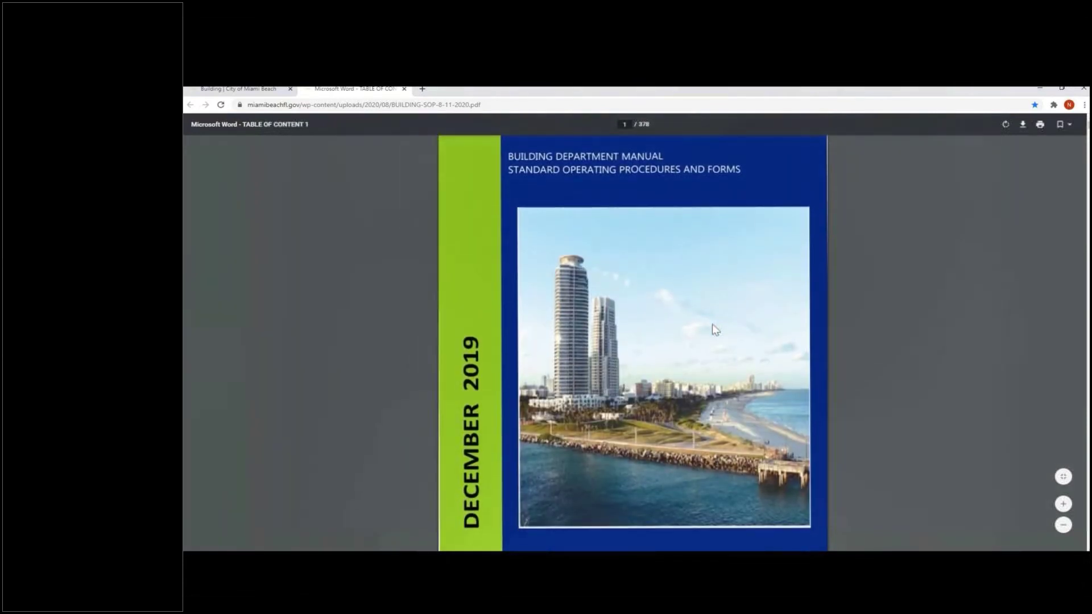
scroll(715, 329, down, 2)
scroll(715, 330, down, 1)
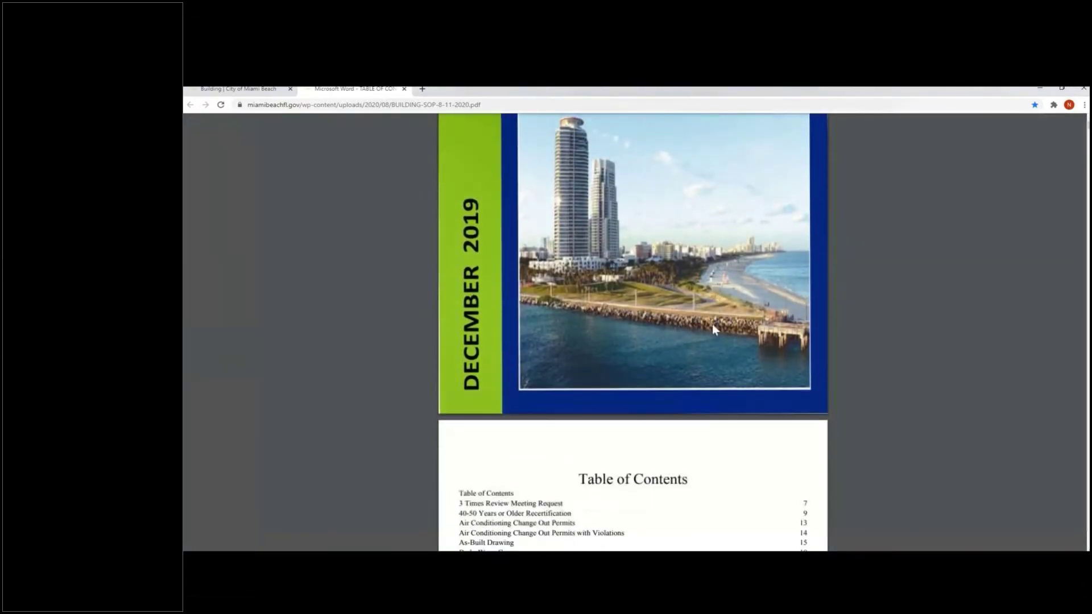
scroll(712, 324, down, 1)
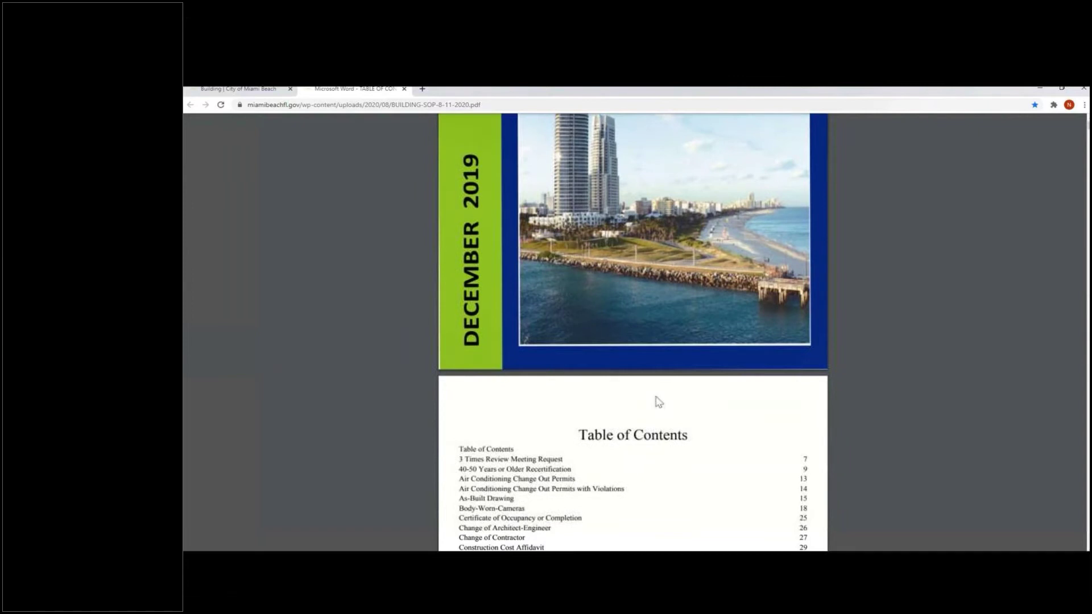
scroll(658, 403, down, 2)
scroll(659, 402, down, 1)
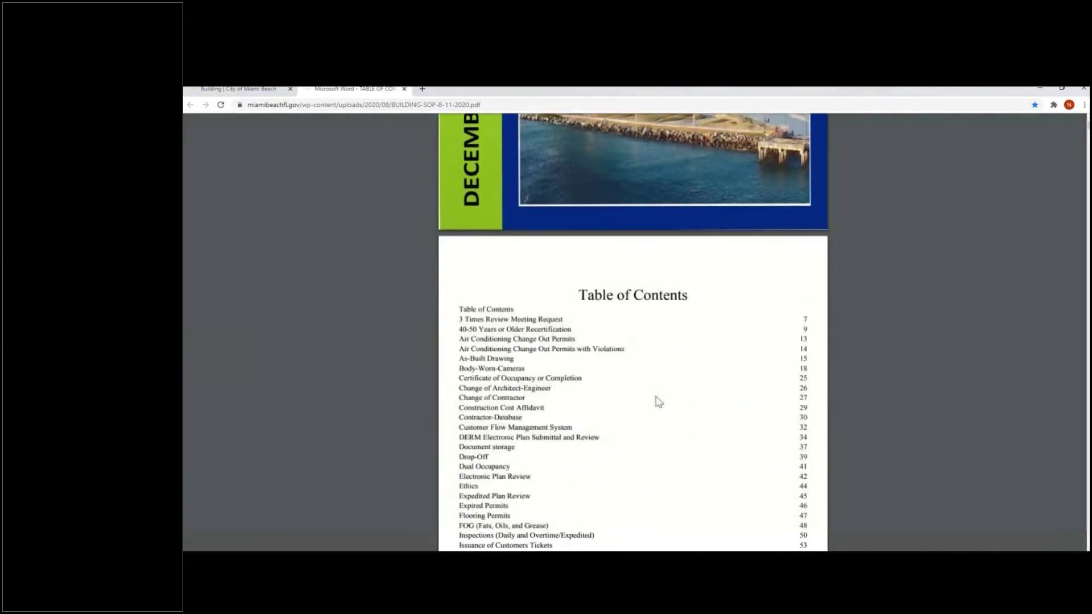
click(489, 506)
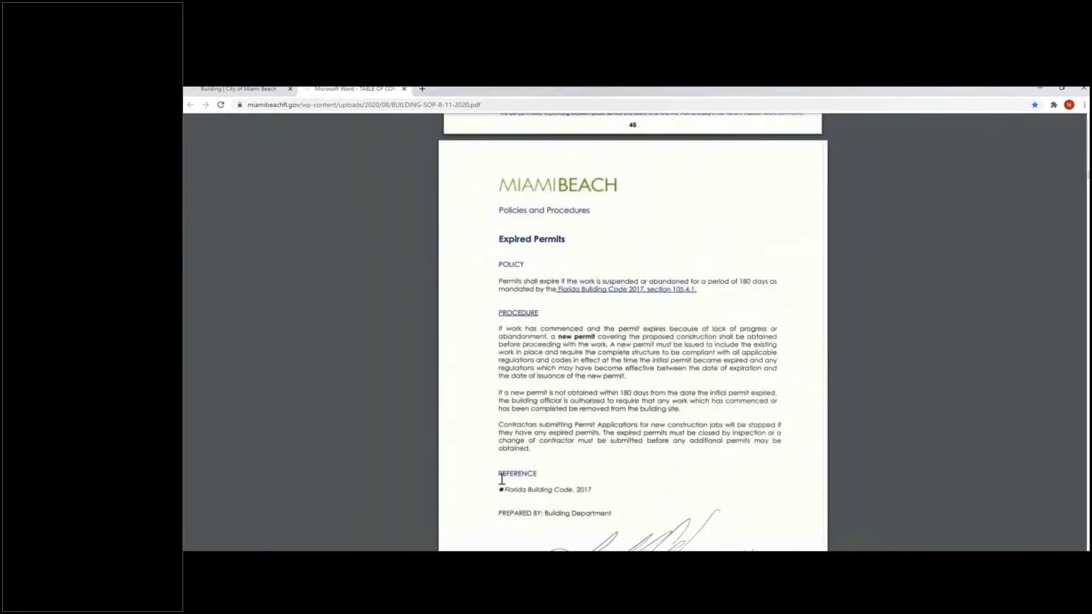
scroll(605, 414, down, 3)
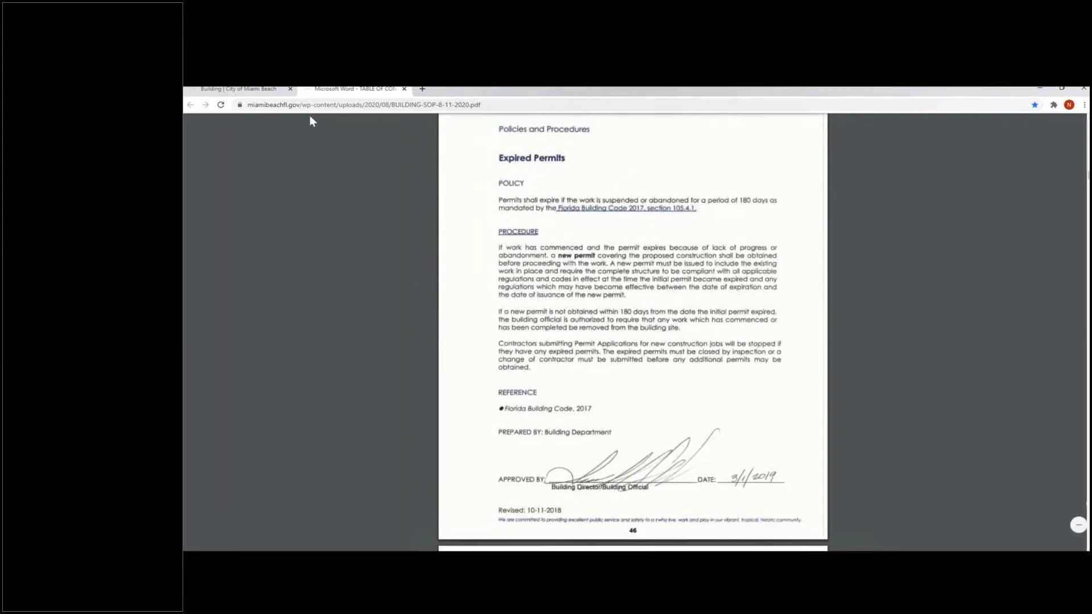
click(404, 89)
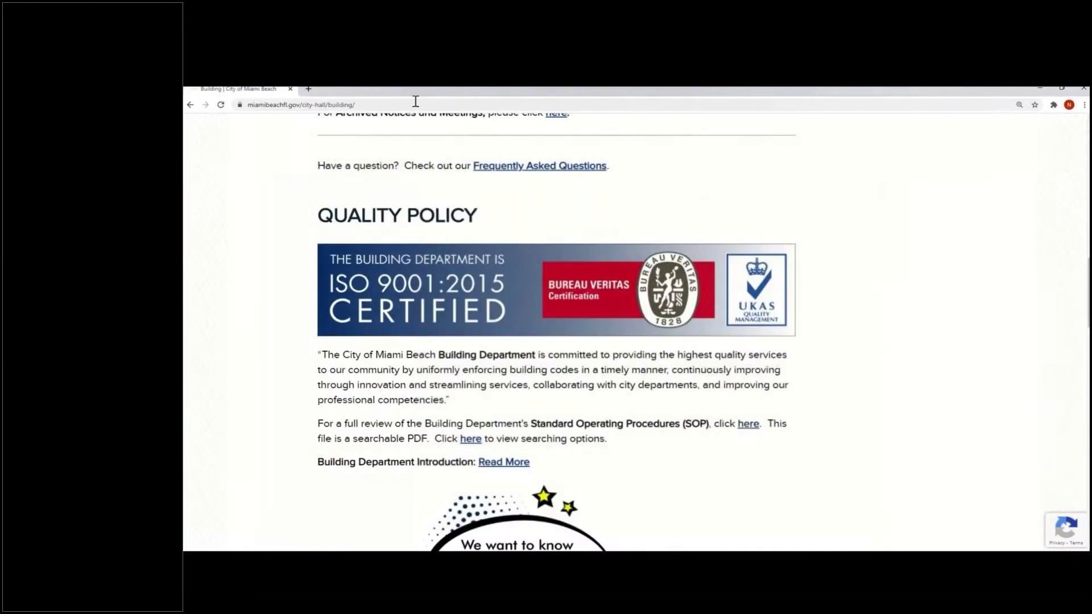
scroll(832, 254, up, 4)
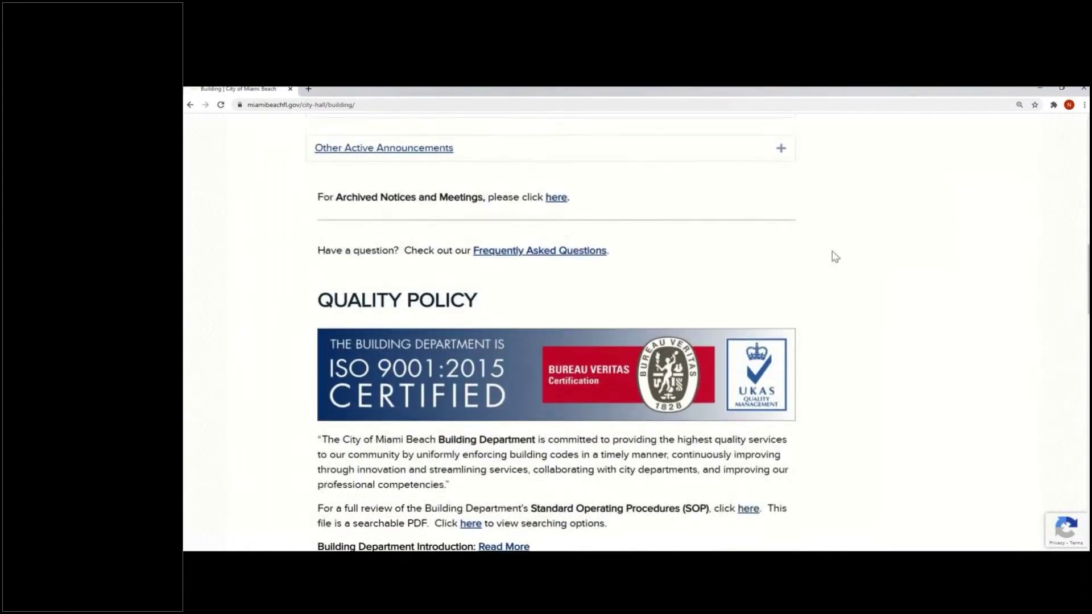
scroll(832, 254, up, 3)
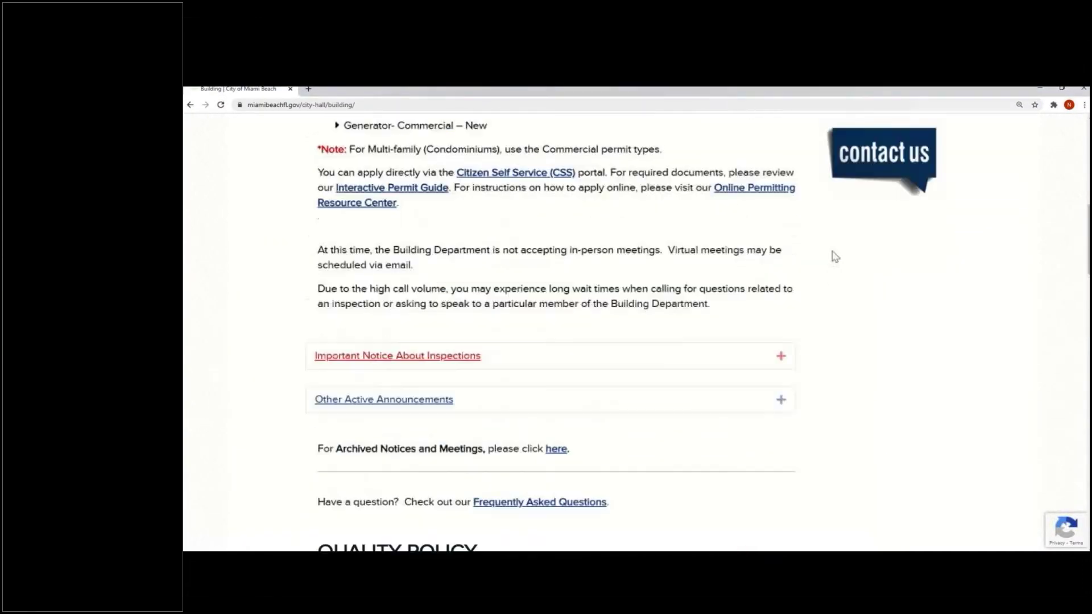
scroll(979, 246, up, 2)
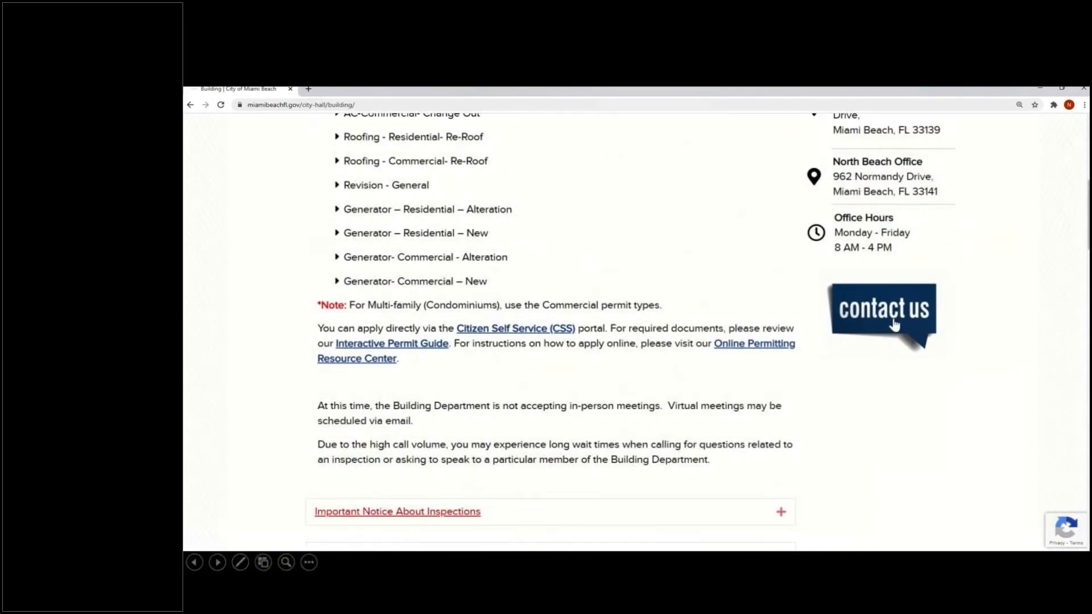
click(894, 324)
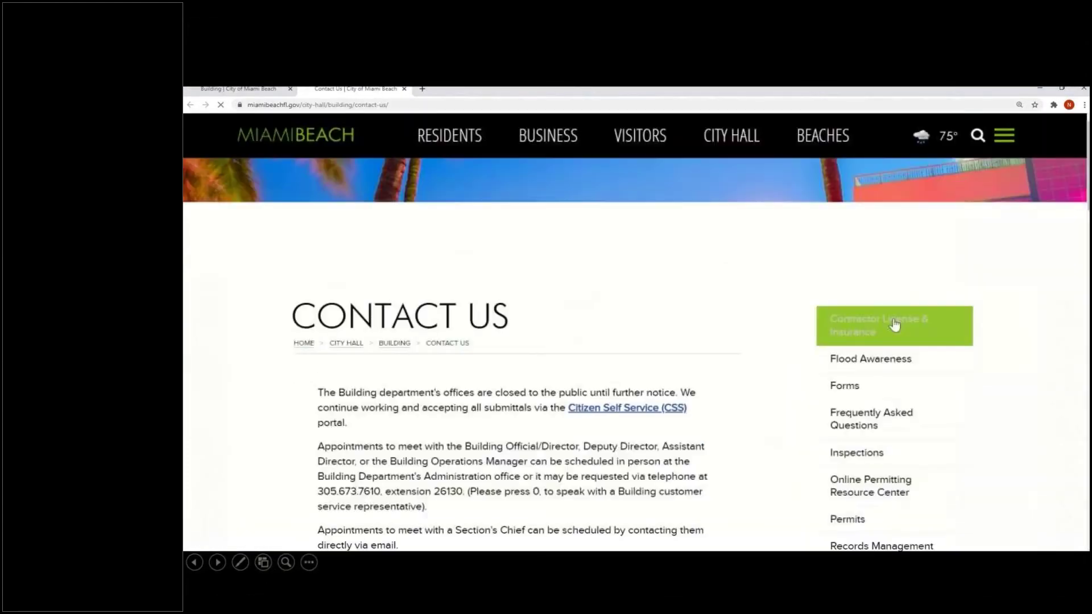
scroll(720, 437, down, 2)
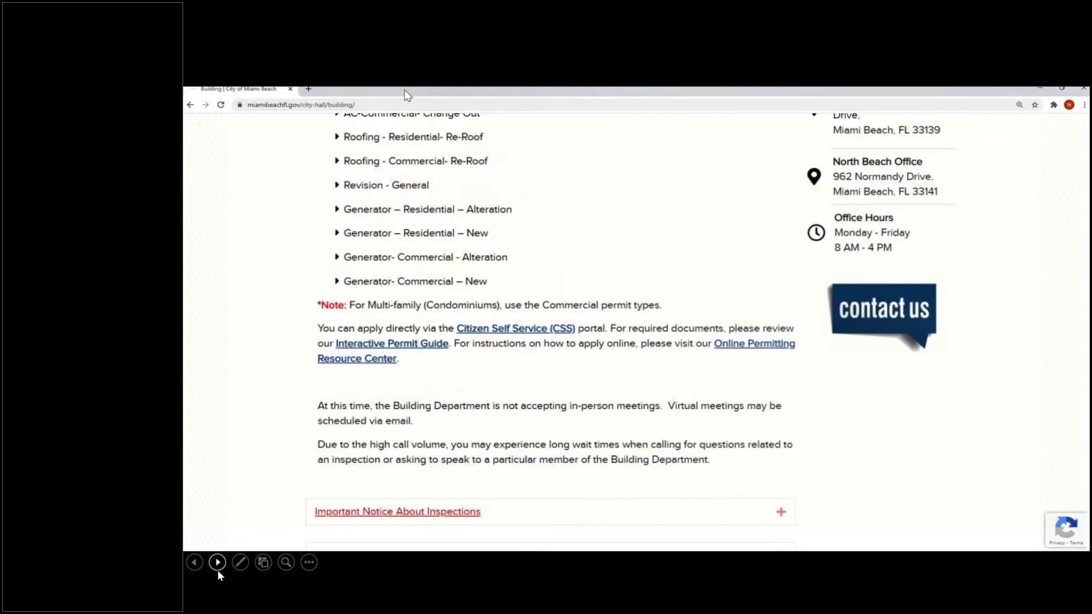
Advance the slideshow two slides to the Application Assistant permit list video
click(218, 571)
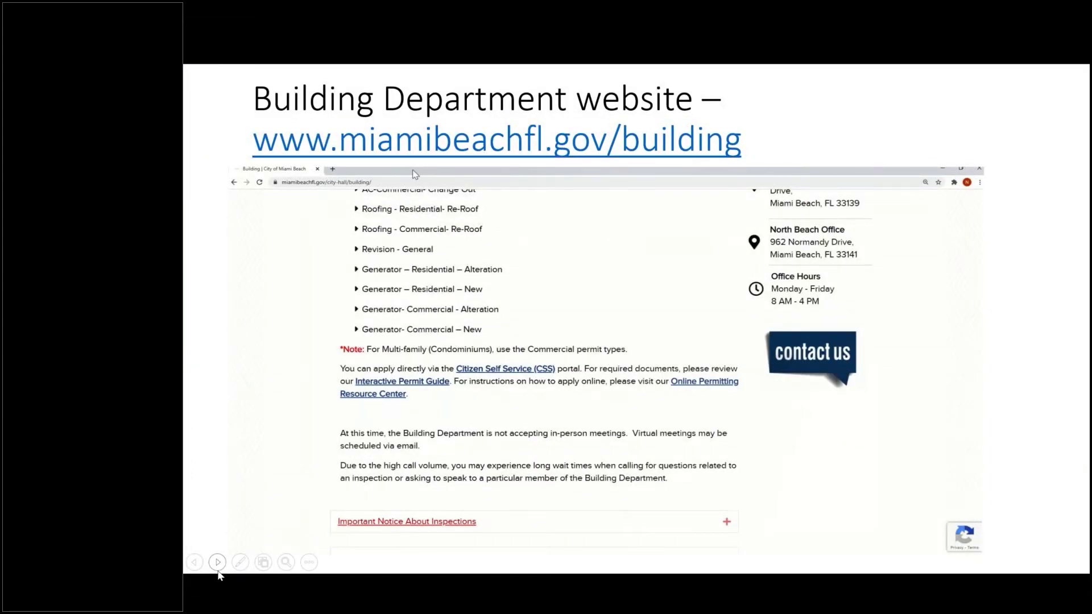
click(218, 571)
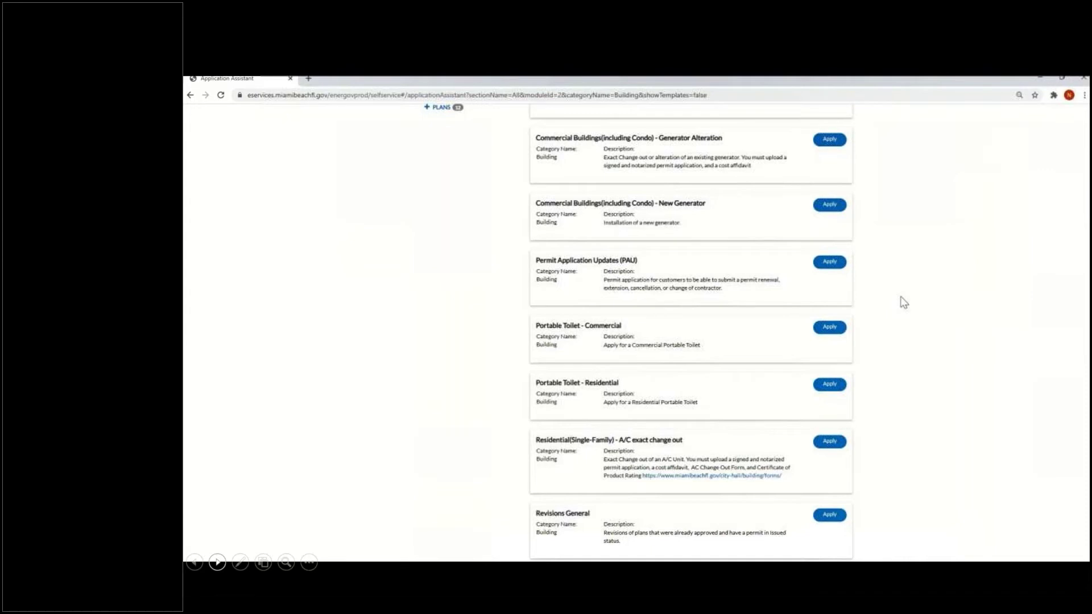
Scroll the Building permit list back to the top and advance to the Log In slide
scroll(905, 302, down, 1)
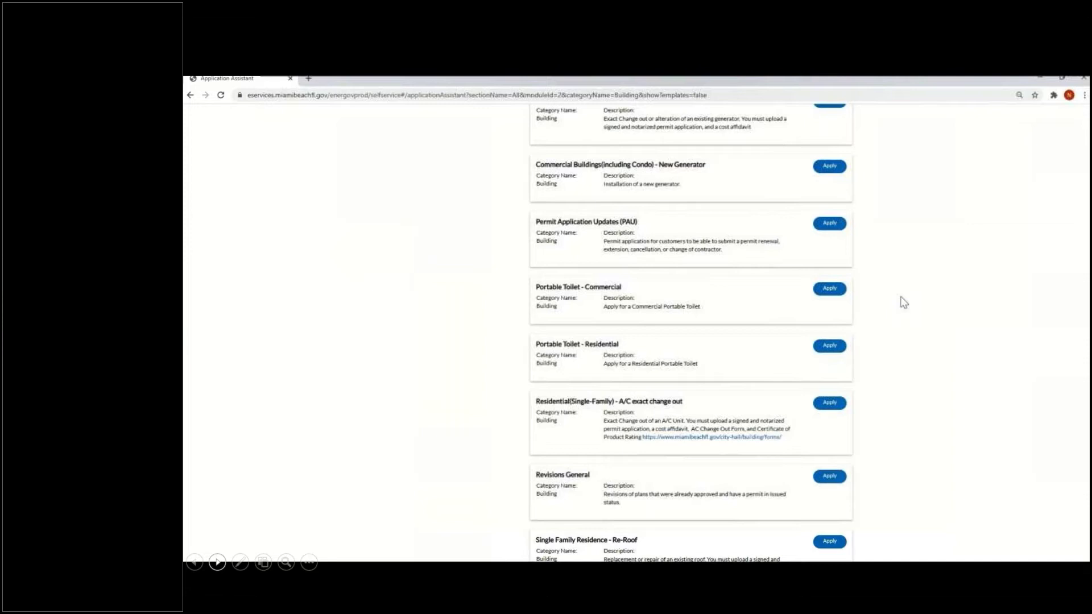
scroll(892, 338, down, 2)
scroll(893, 340, up, 2)
scroll(894, 340, up, 3)
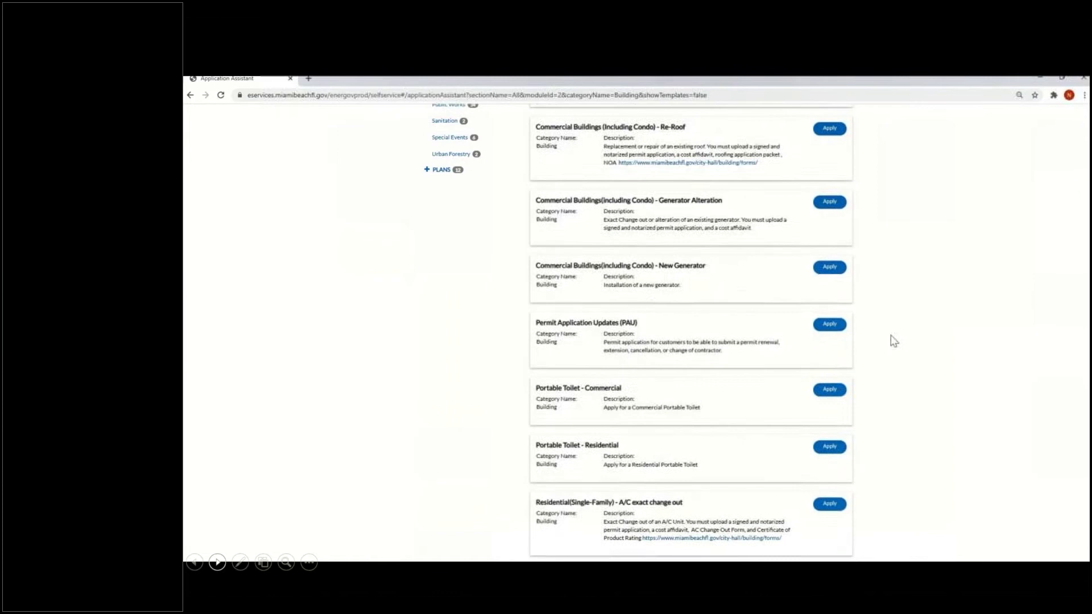
scroll(894, 340, up, 2)
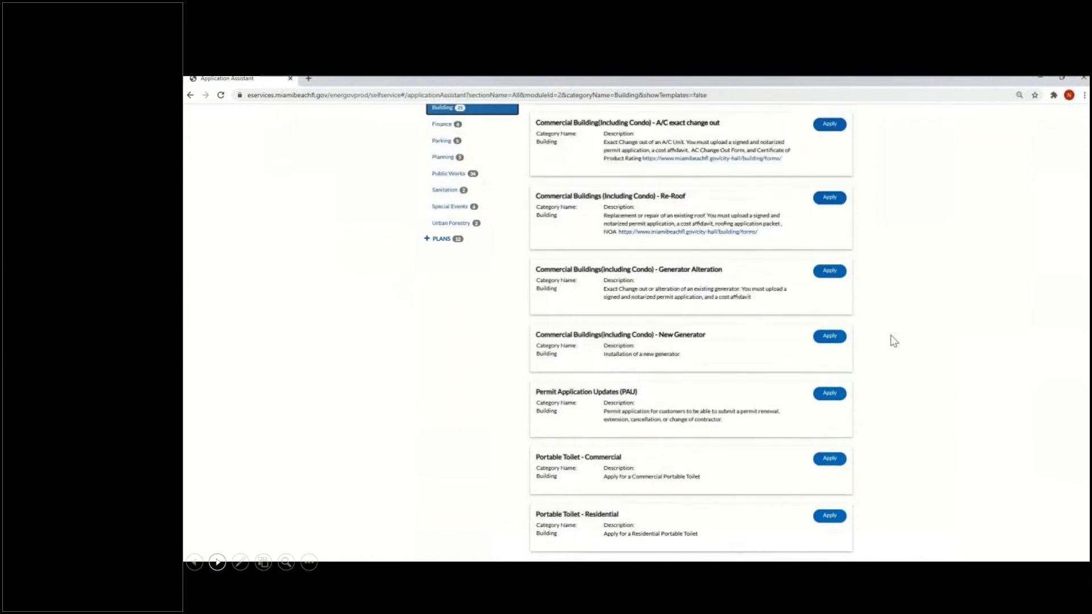
scroll(894, 340, up, 3)
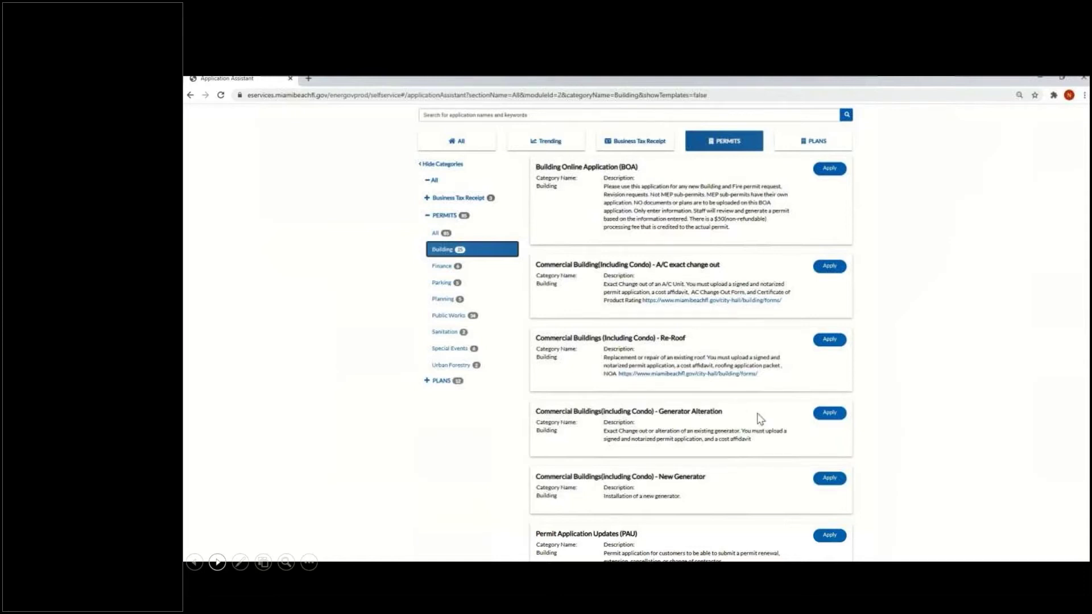
scroll(746, 455, down, 2)
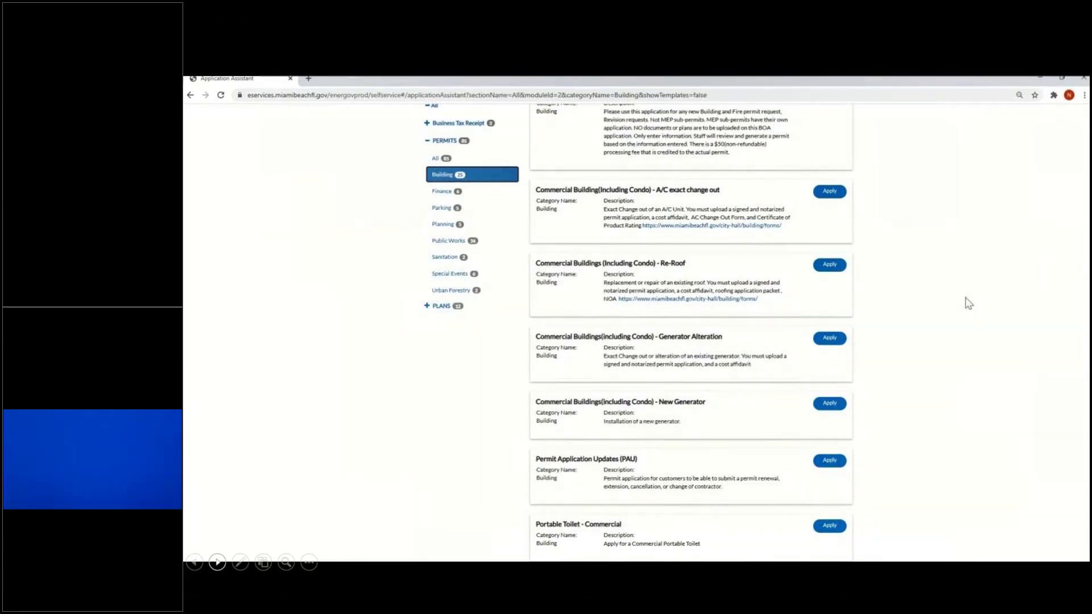
scroll(969, 303, up, 3)
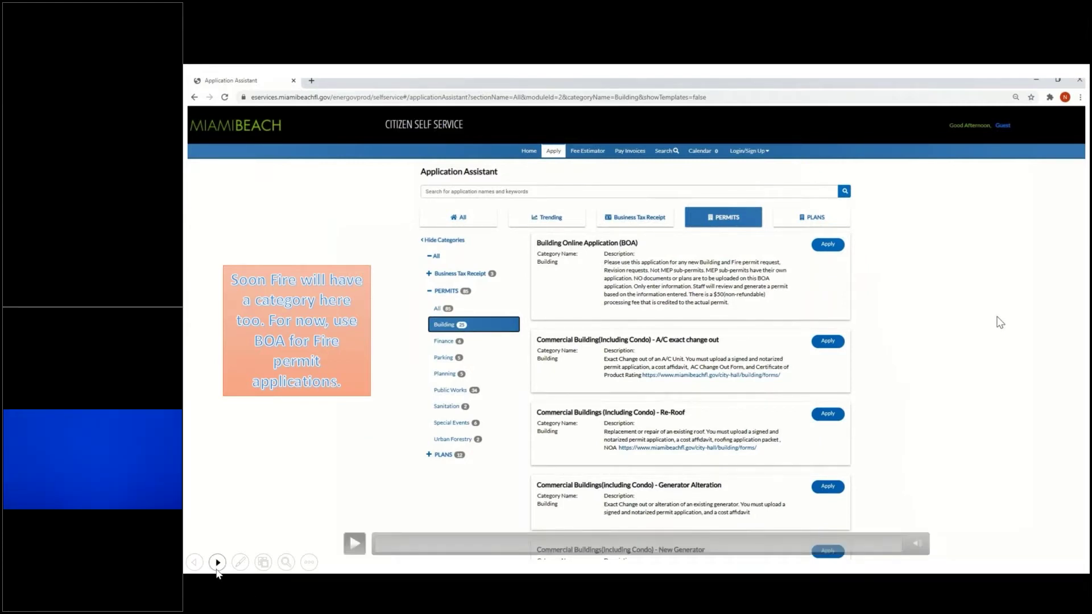
click(216, 570)
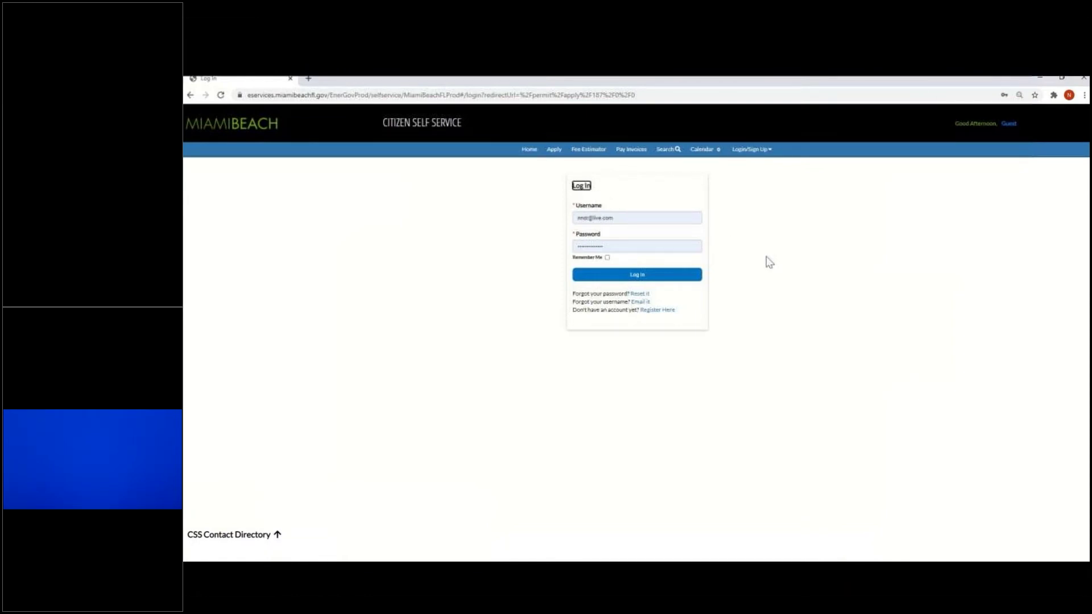
Log in from the Login/Sign Up menu to land on the BOA form's Locations step
click(761, 151)
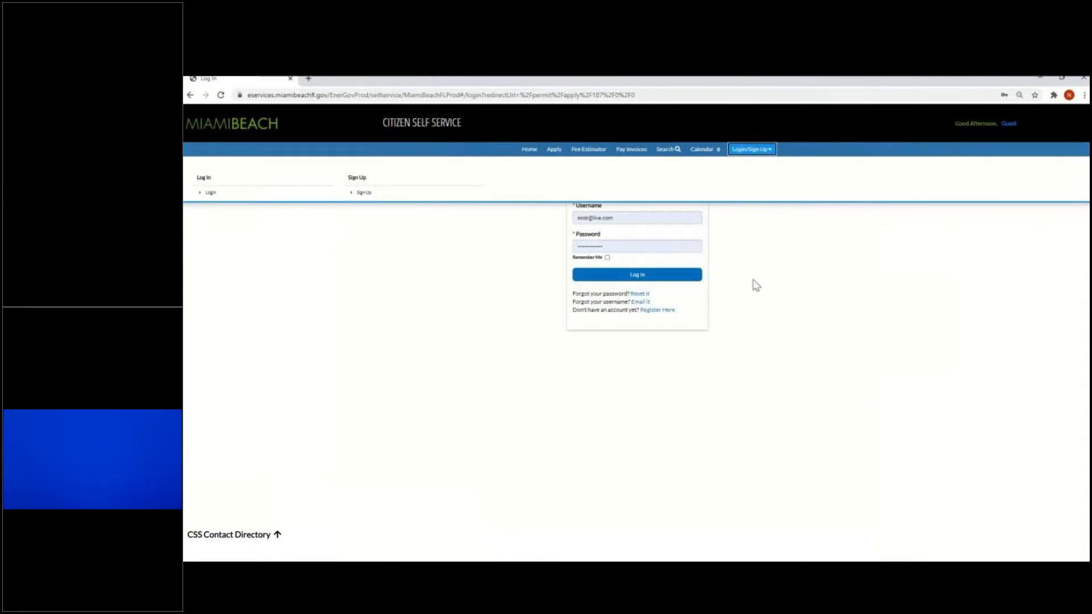
click(636, 274)
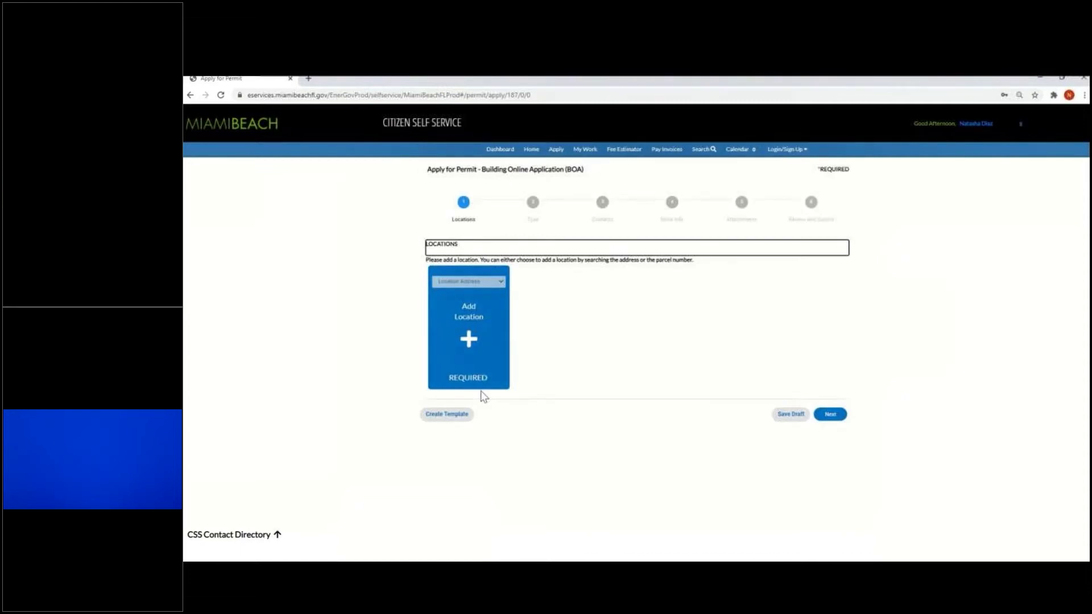
Search the address '1700 convention center' and add its 2ND FL result as the location
click(466, 342)
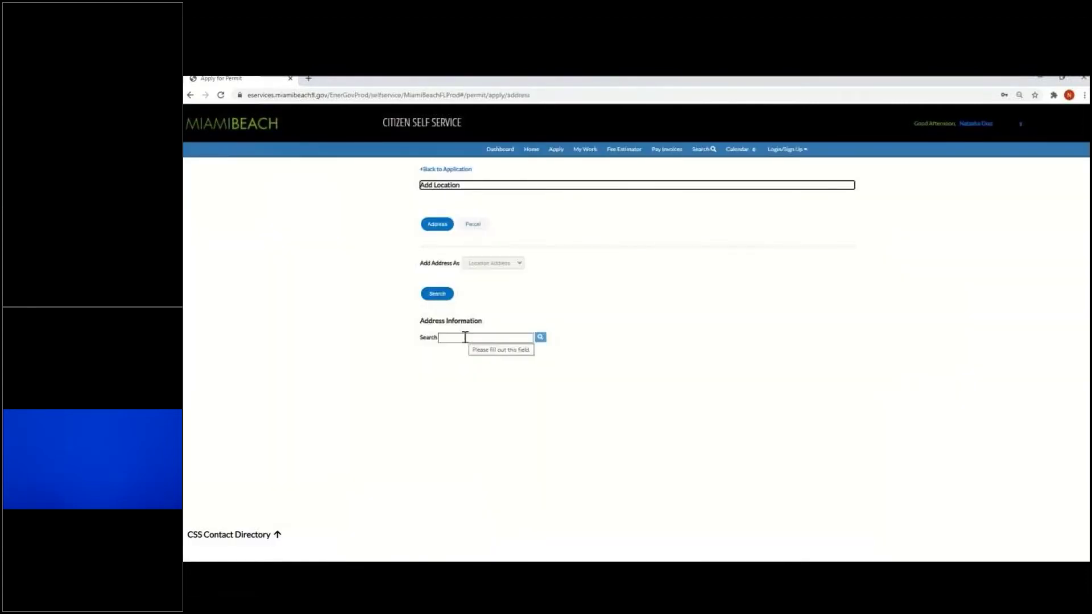
click(474, 340)
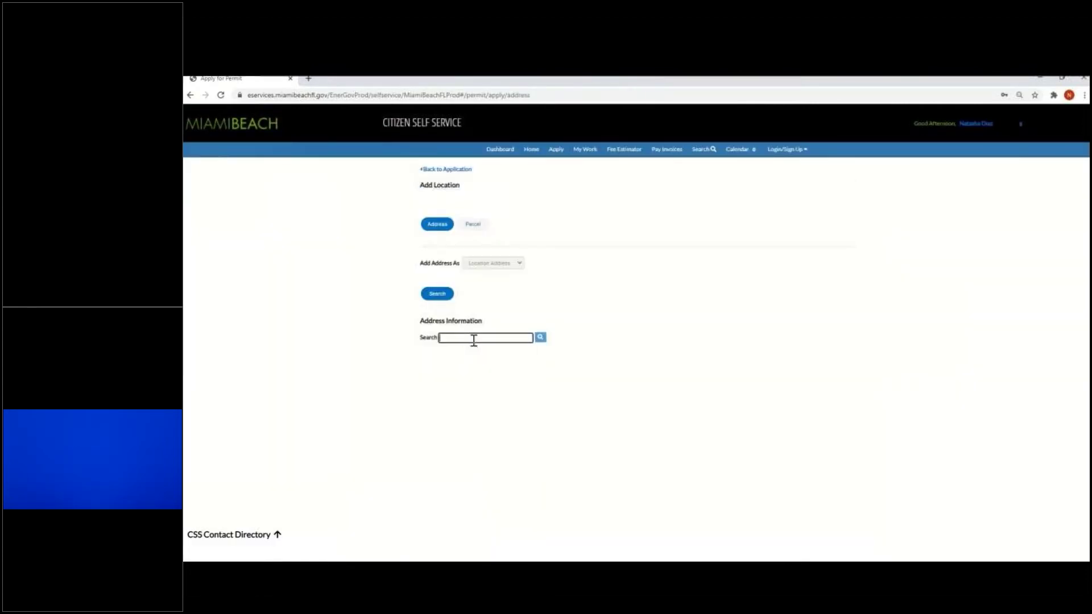
click(475, 230)
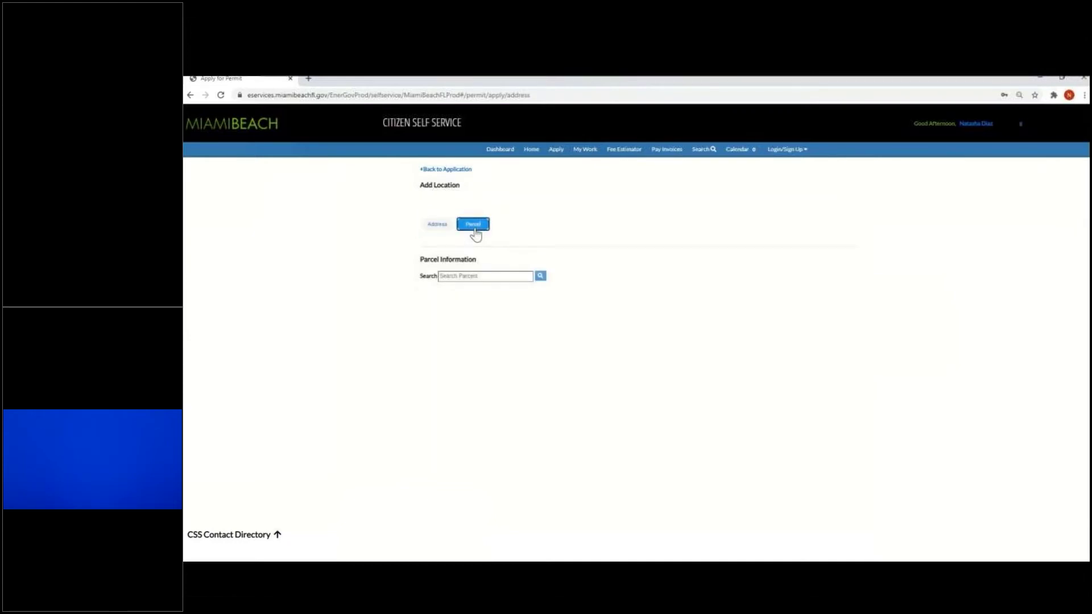
click(436, 228)
click(468, 340)
text(17000)
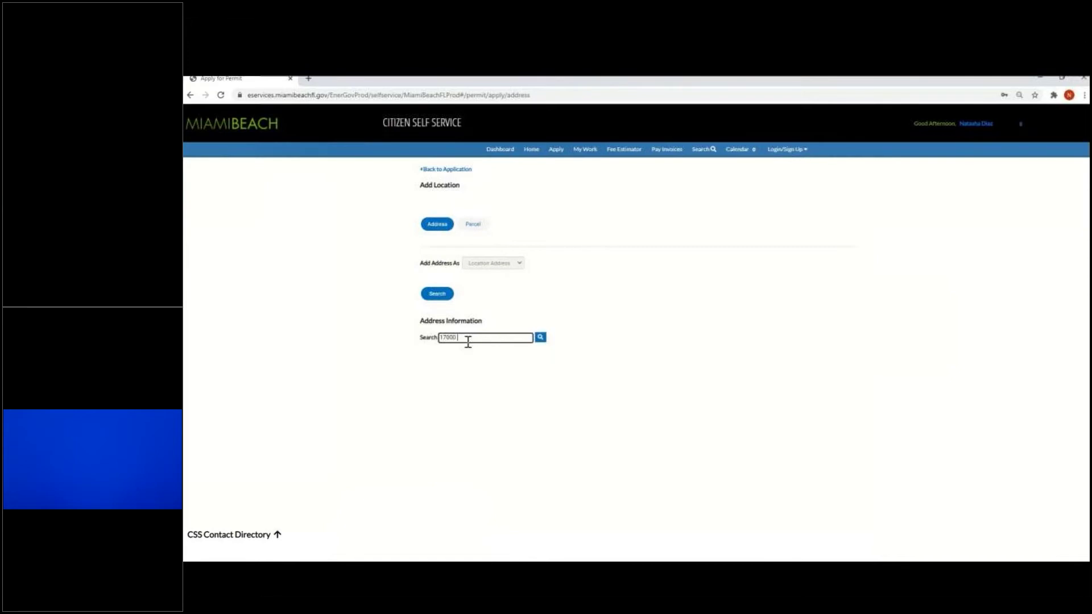
key(BackSpace)
text( convention center drive)
key(Return)
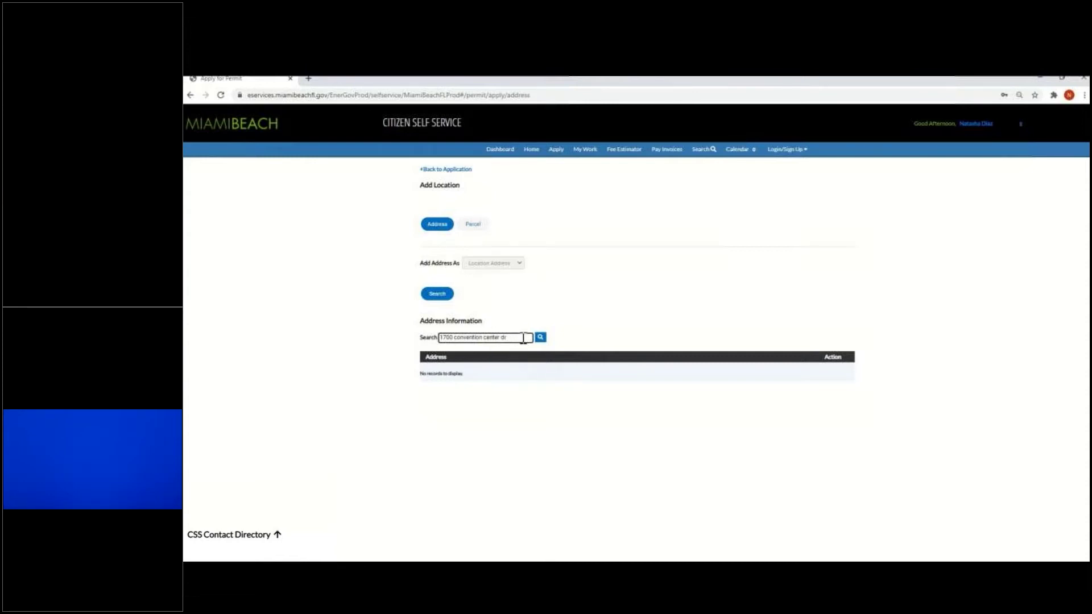
key(BackSpace)
key(BackSpace)
key(BackSpace)
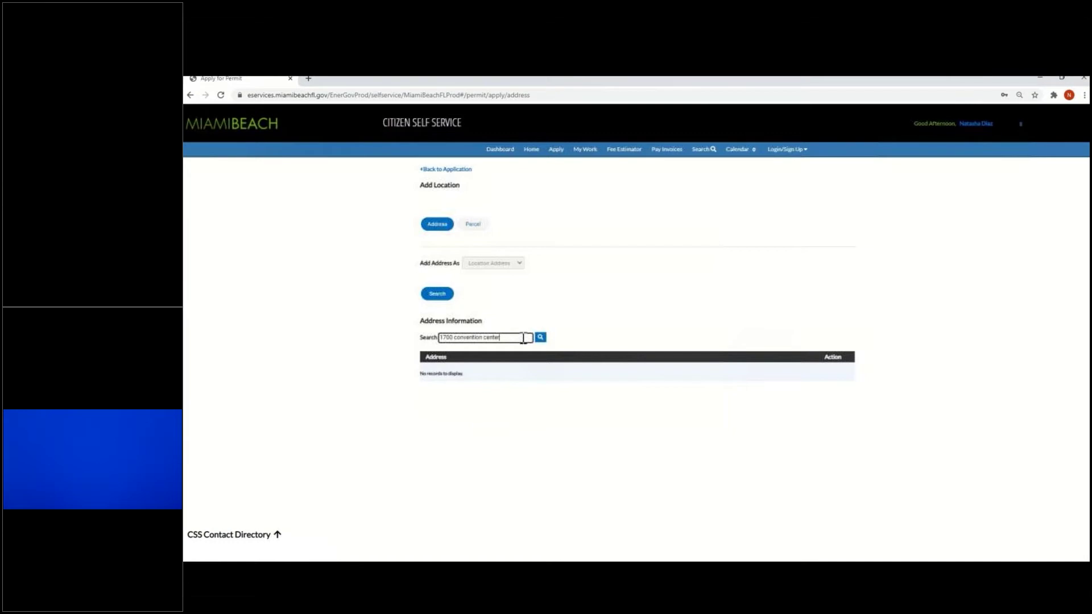
key(Return)
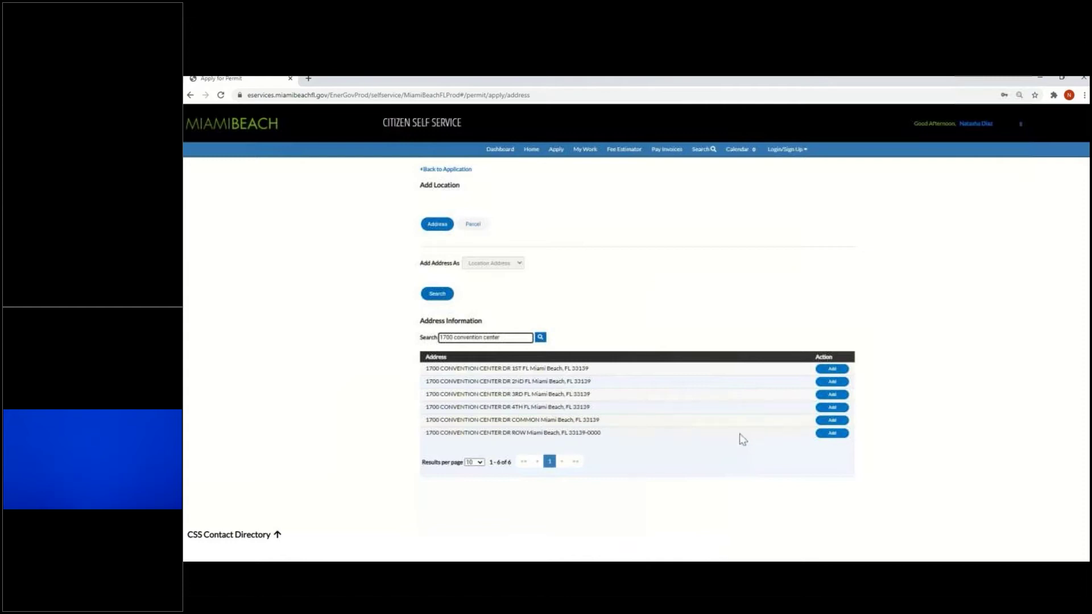
click(841, 386)
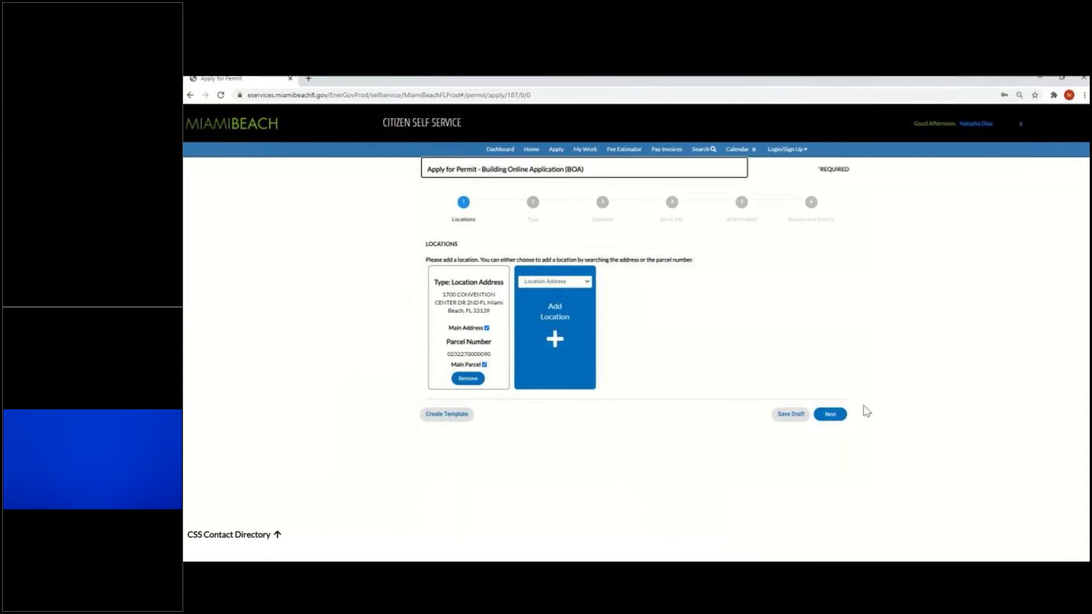
Enter the description 'permit for remodel of kitchen and bathroom' and valuation 50000
click(831, 416)
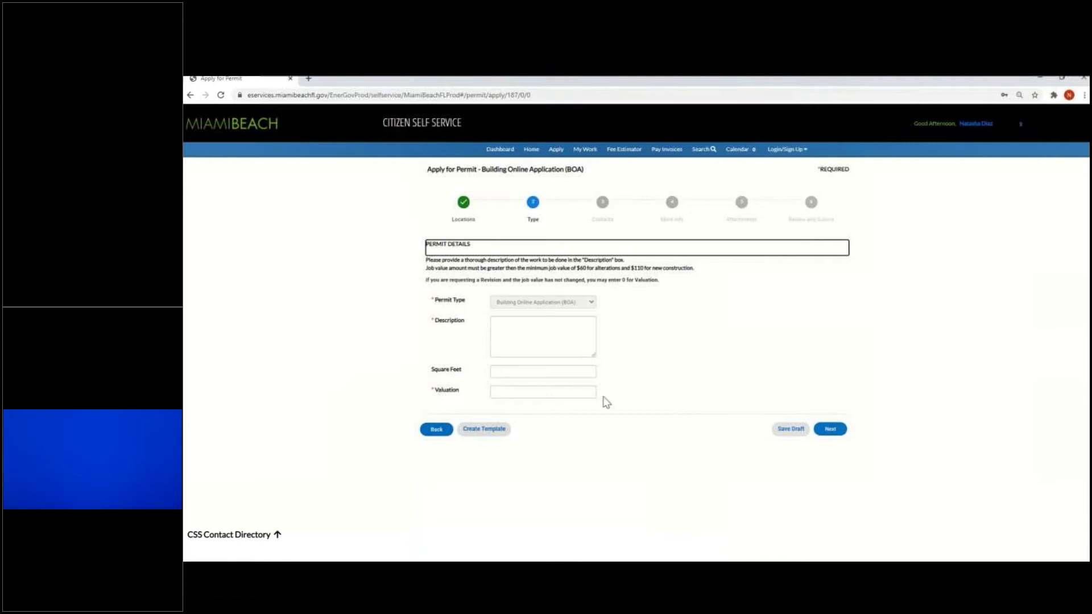
click(542, 329)
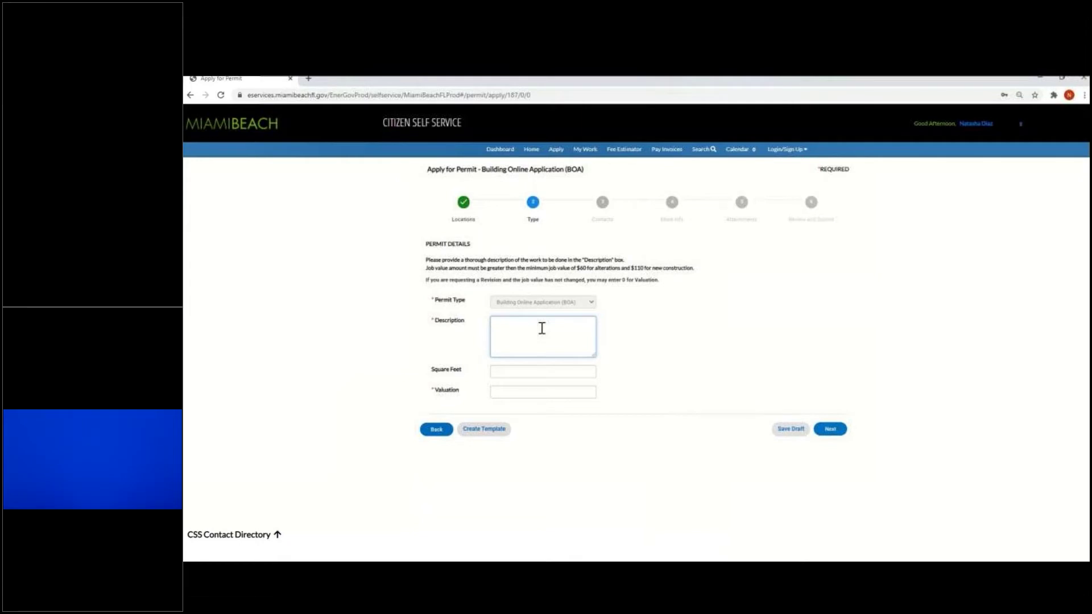
text(rmit for remodel of kitchen and bathroom)
click(516, 373)
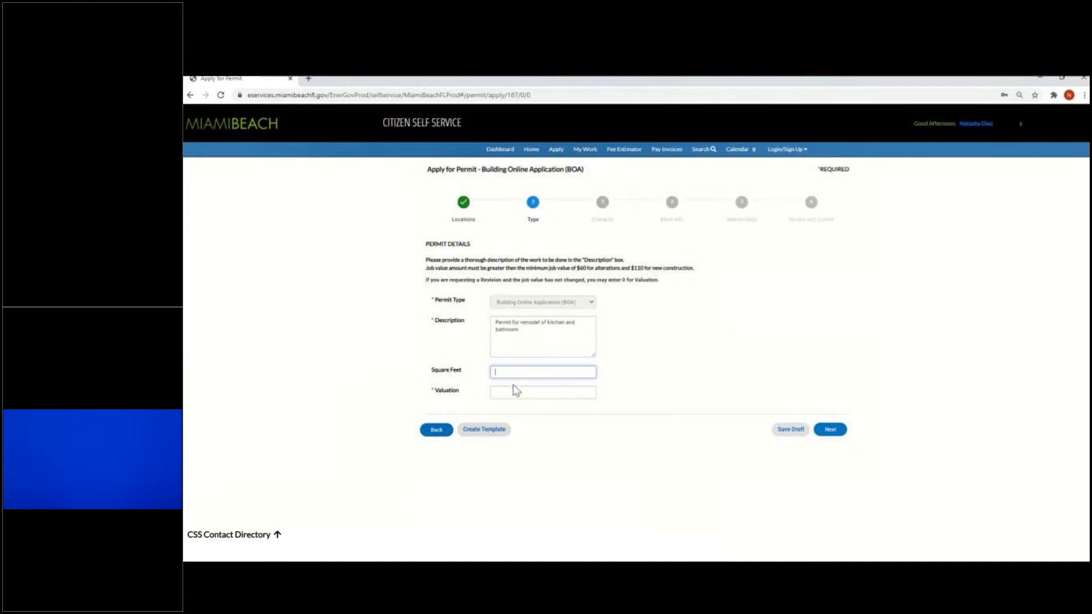
click(512, 391)
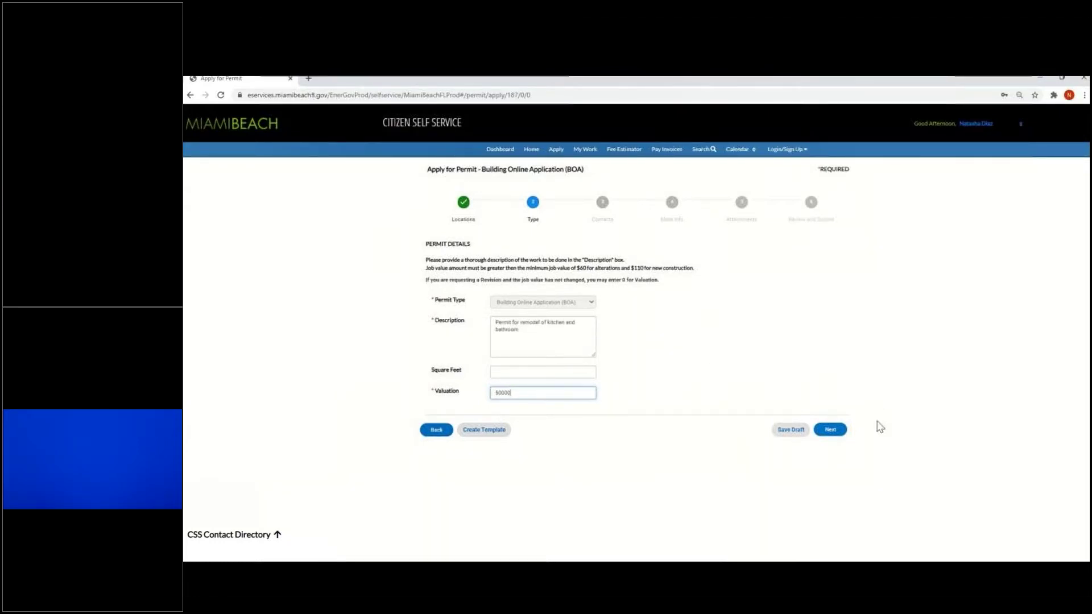
click(830, 431)
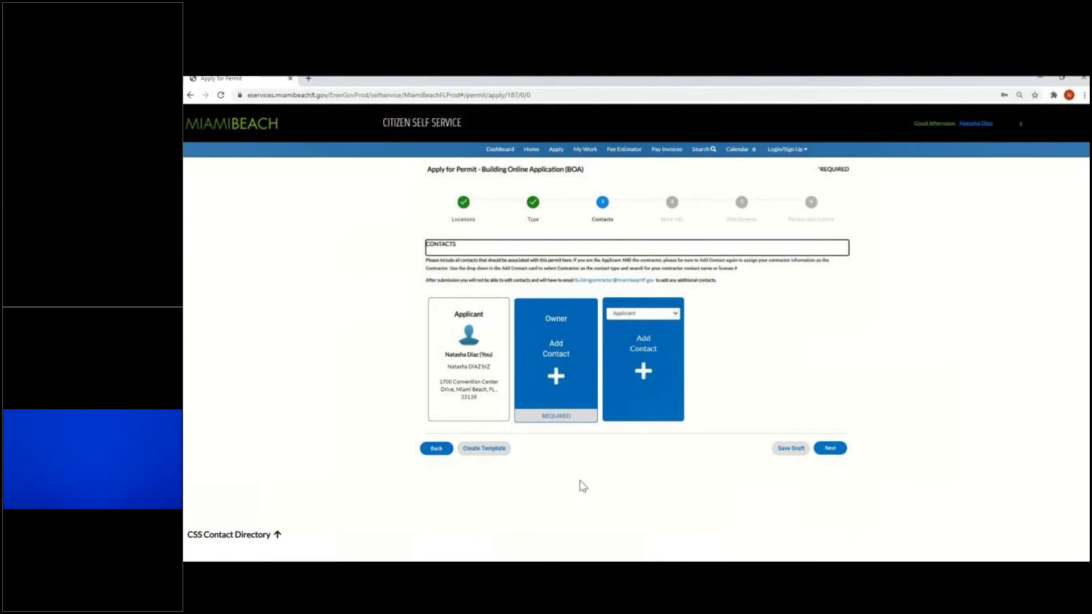
Search for the account holder's own name and add that record as the Owner contact
click(560, 378)
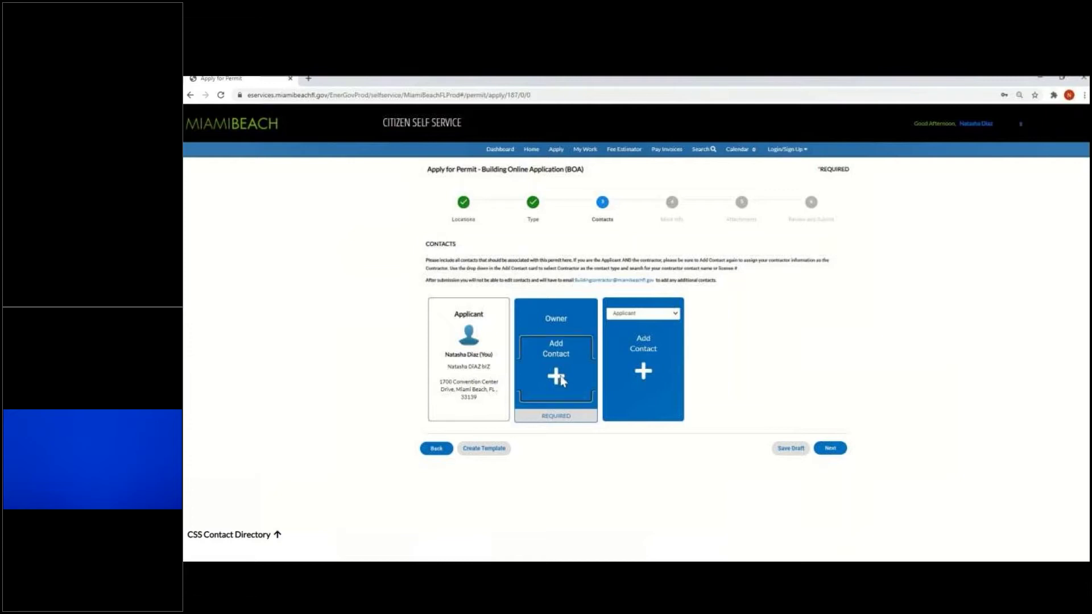
click(447, 276)
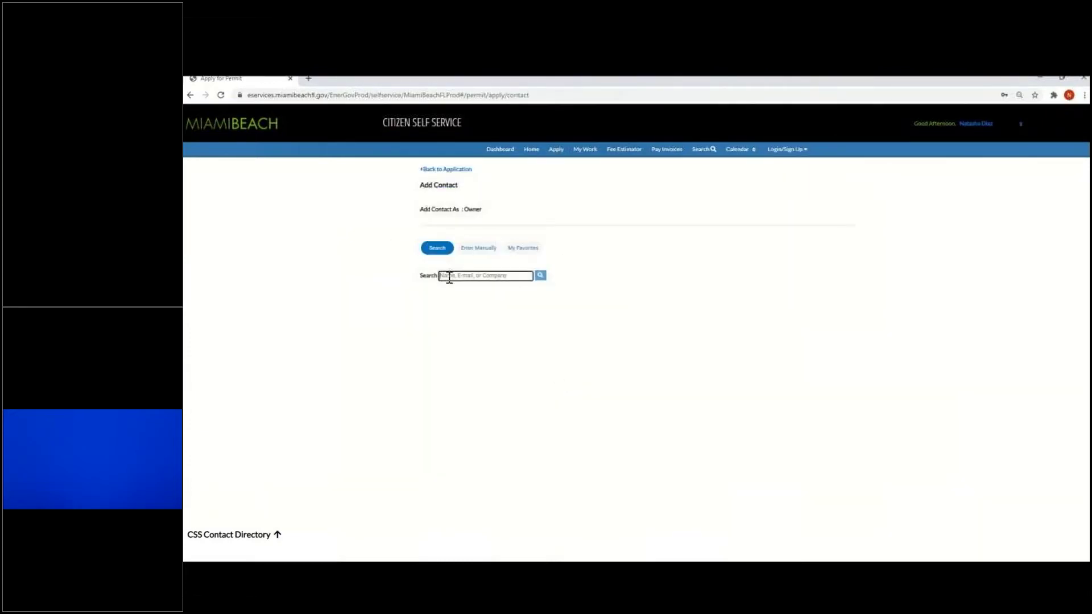
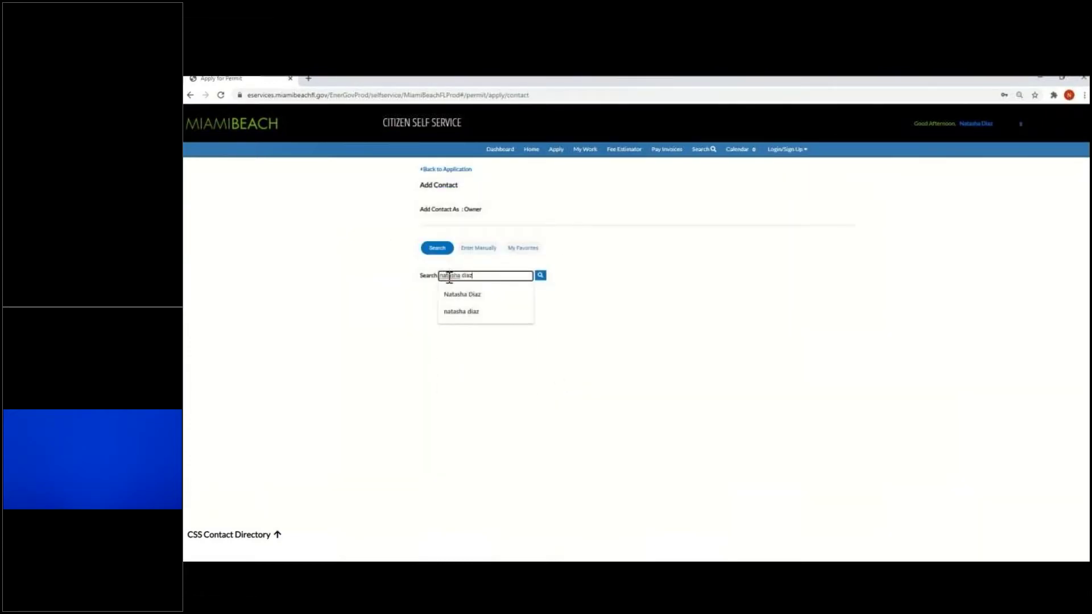
click(462, 294)
click(540, 277)
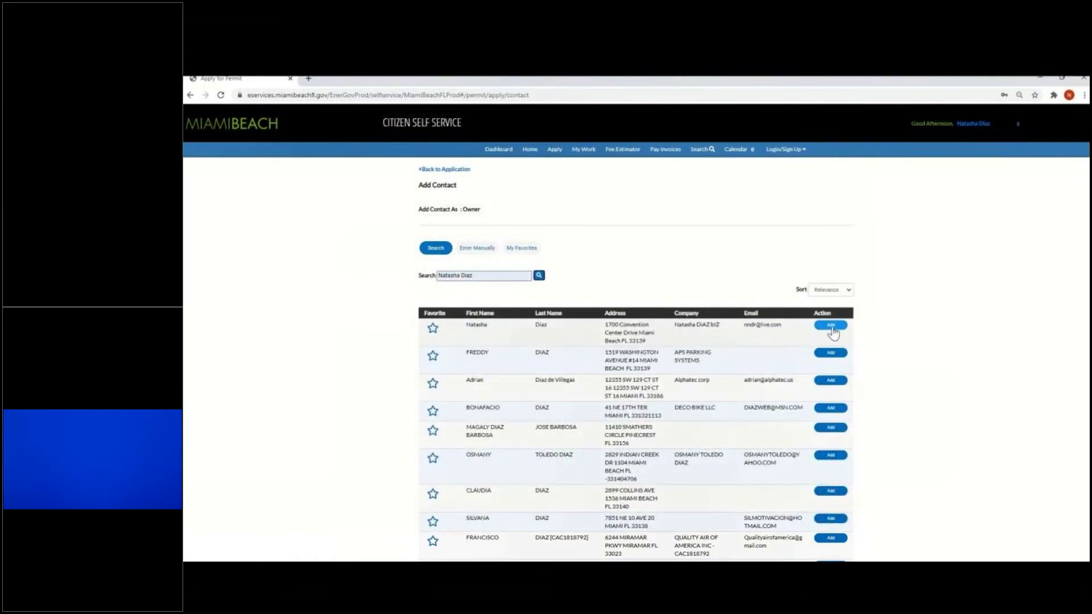
click(832, 326)
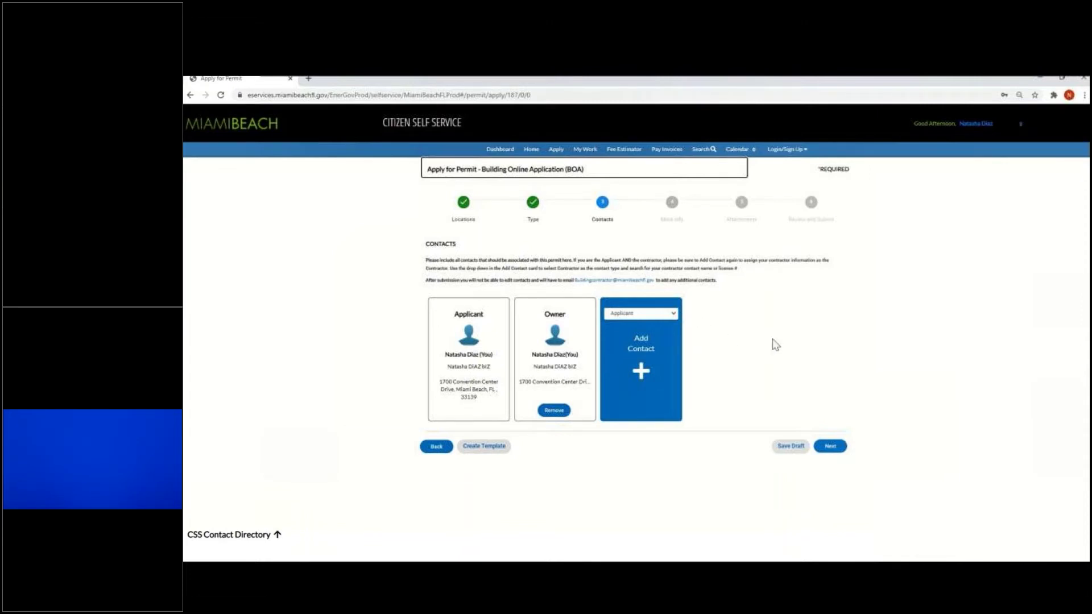
Choose Contractor - General, search the contractor's licence number, and return to Contacts
click(663, 316)
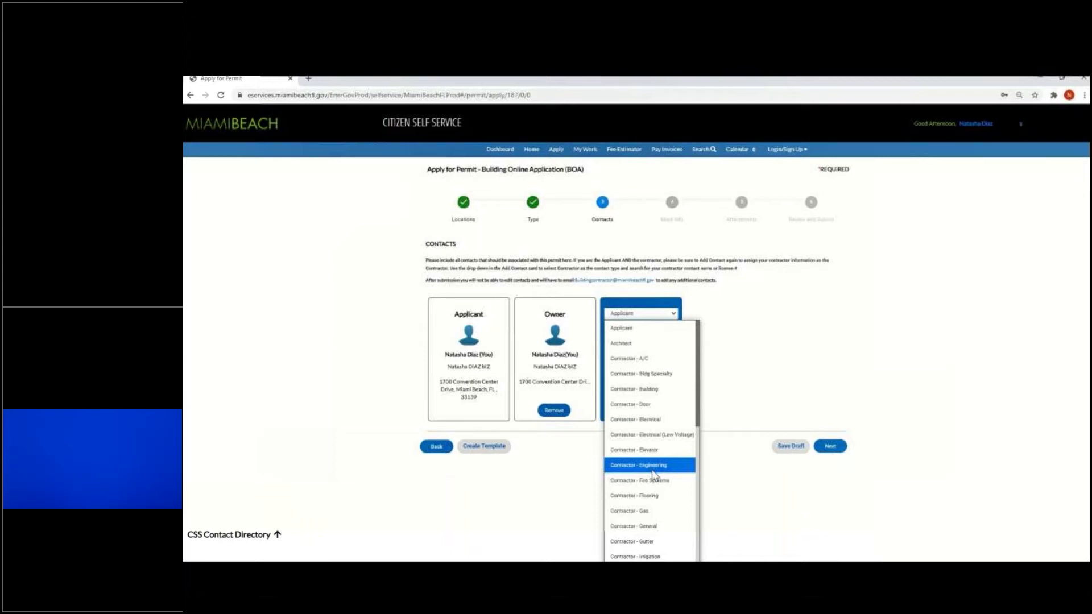
click(661, 526)
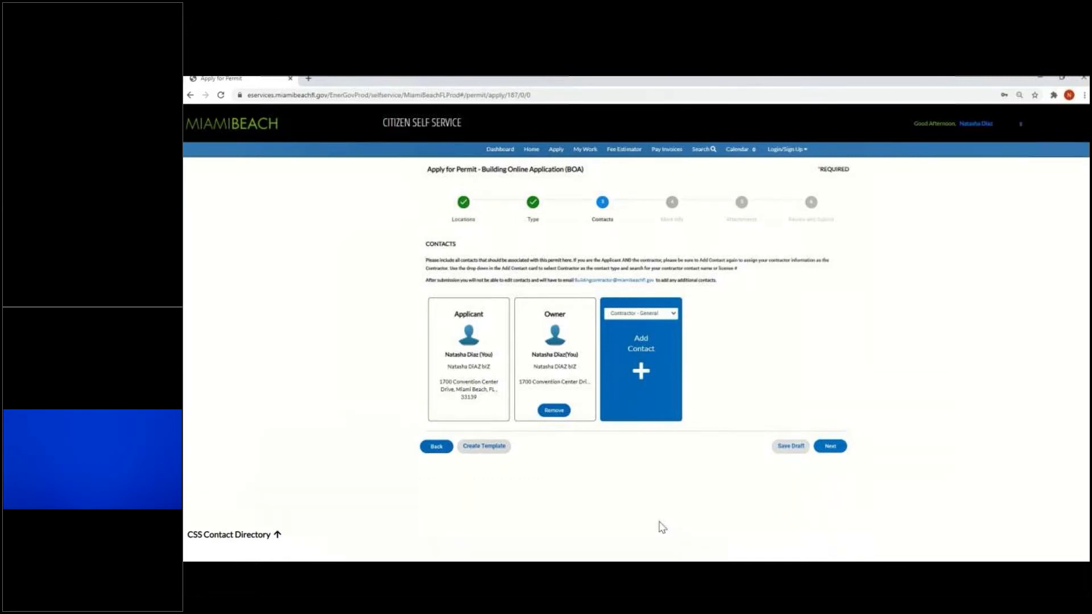
click(642, 372)
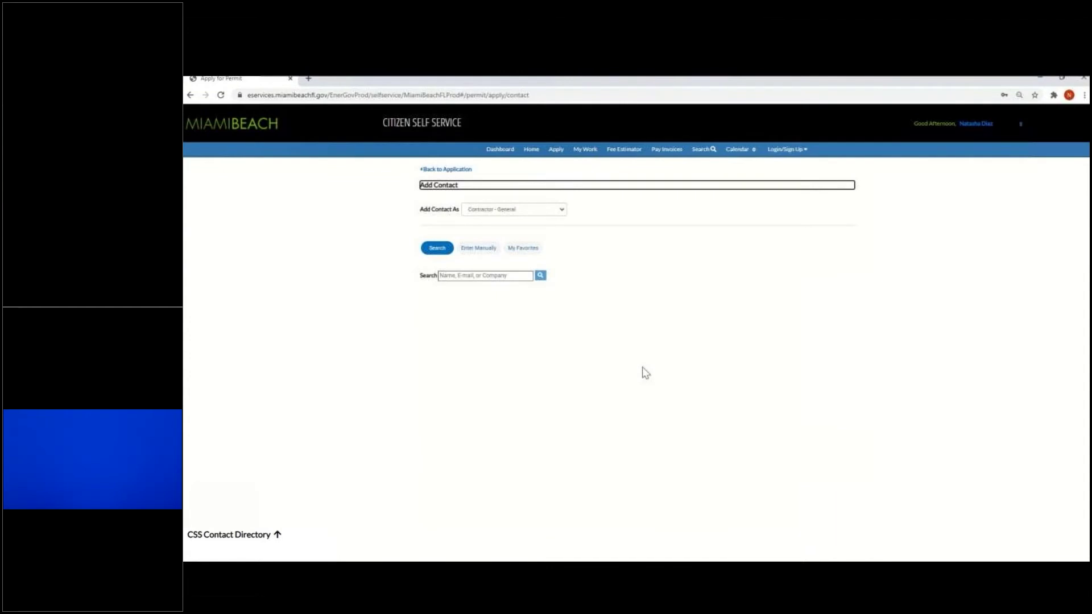
click(498, 277)
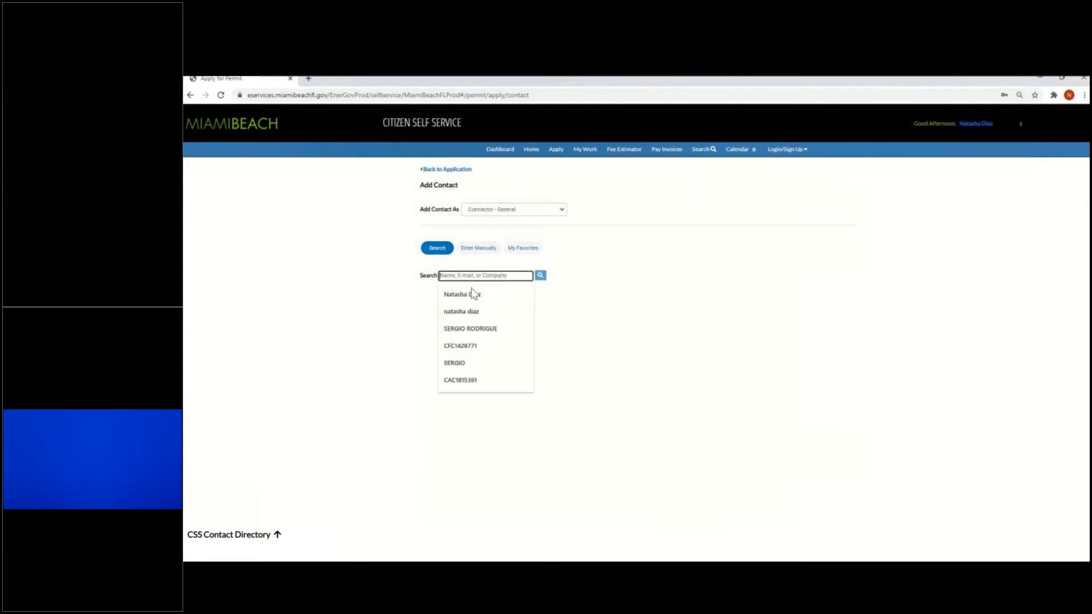
click(466, 381)
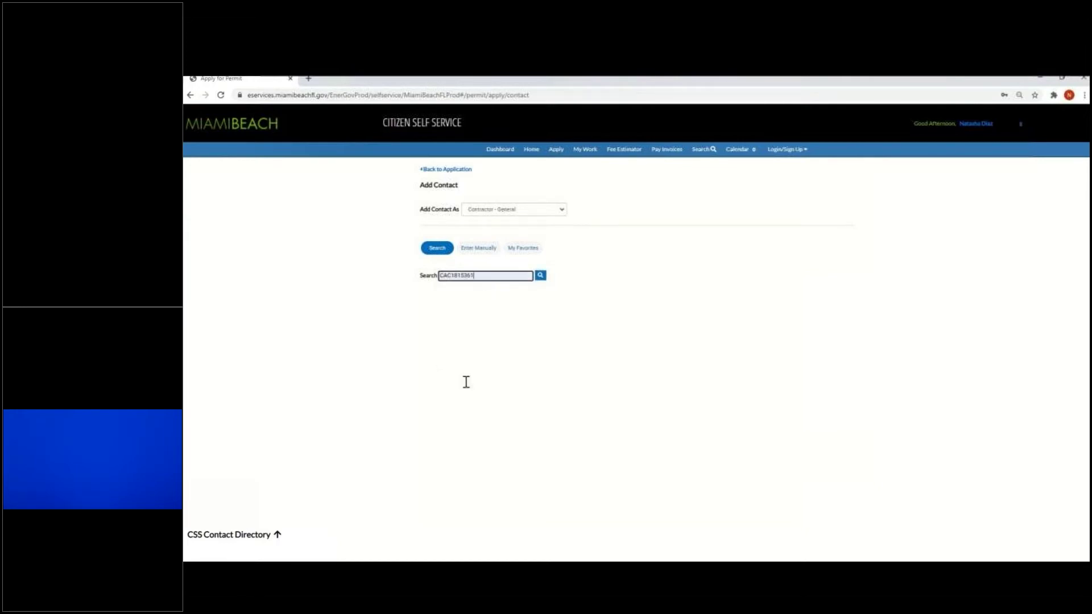
click(540, 276)
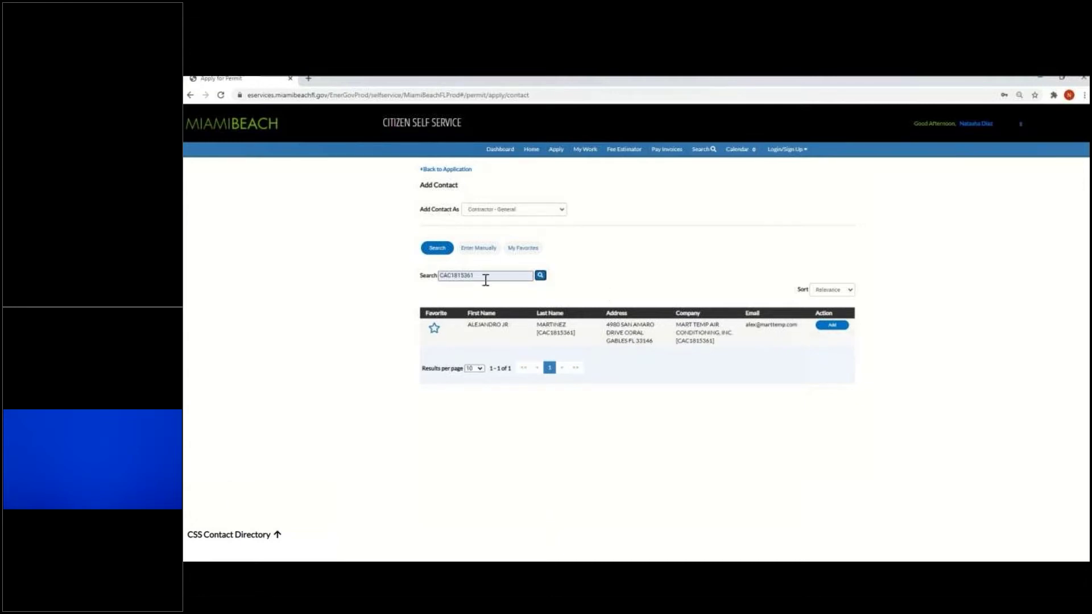
click(448, 169)
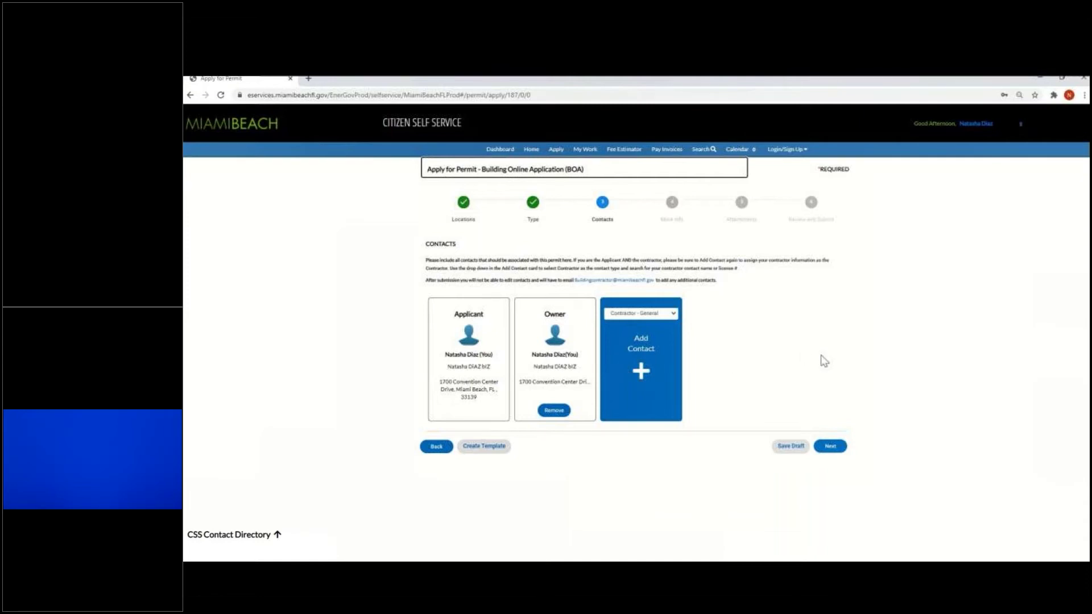
On the More Info step, set the request to New Permit with type Building - Residential
click(829, 449)
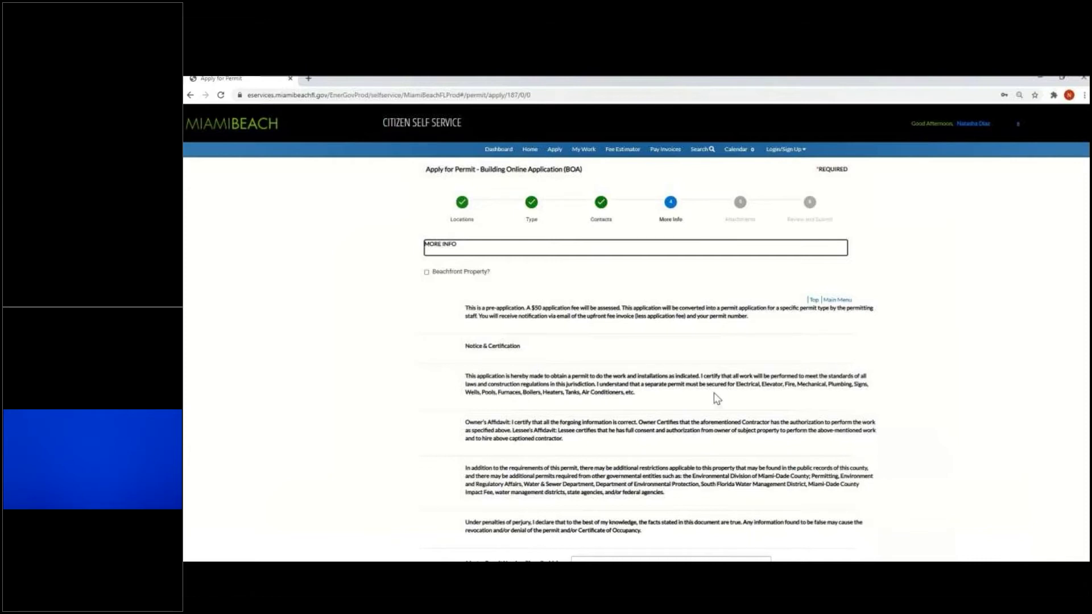
scroll(715, 393, down, 3)
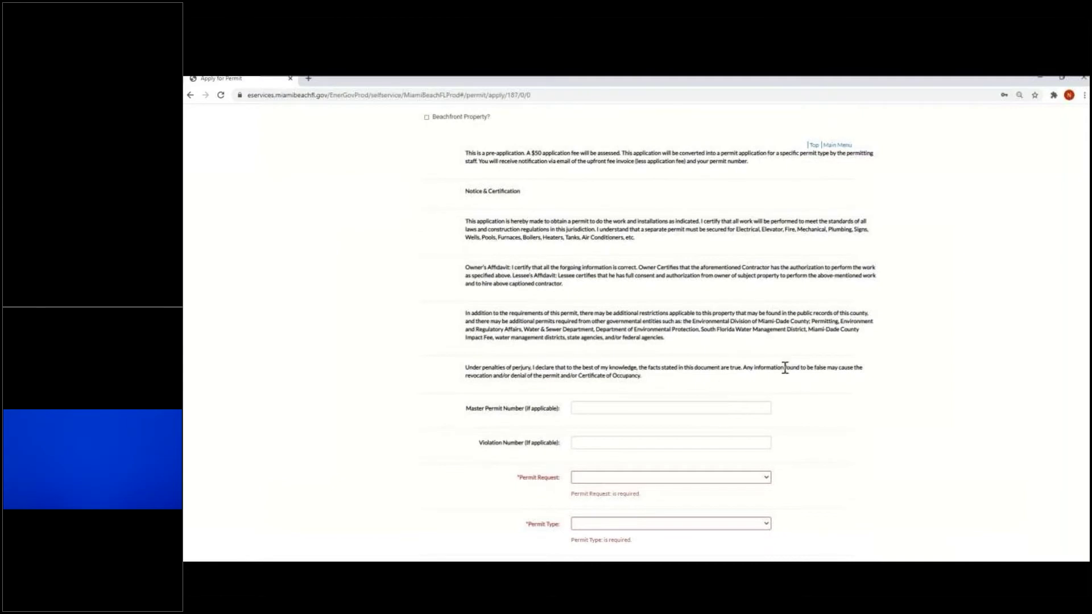
click(667, 408)
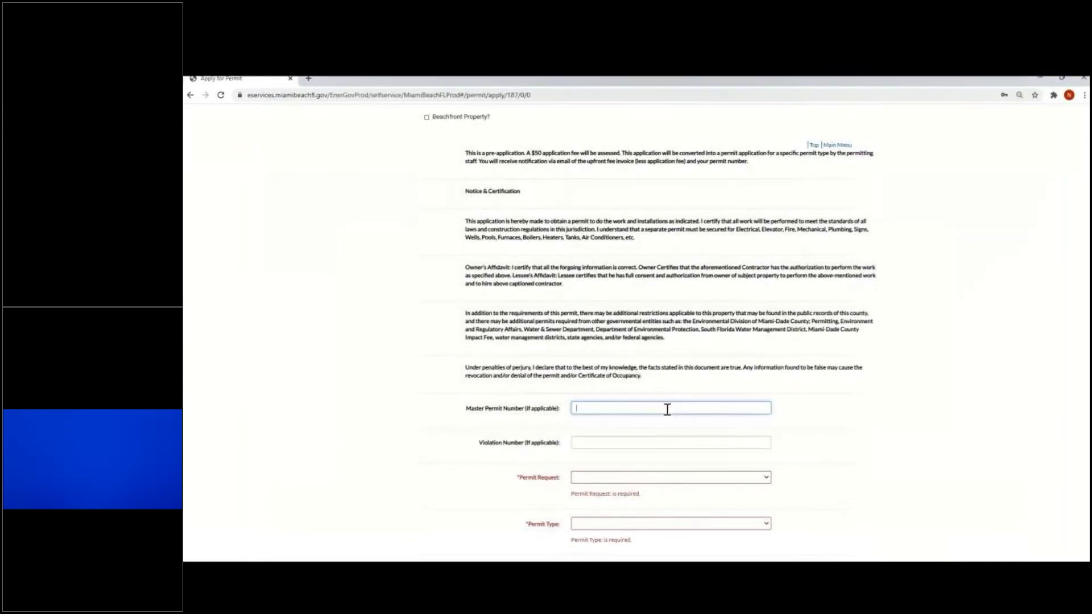
click(647, 441)
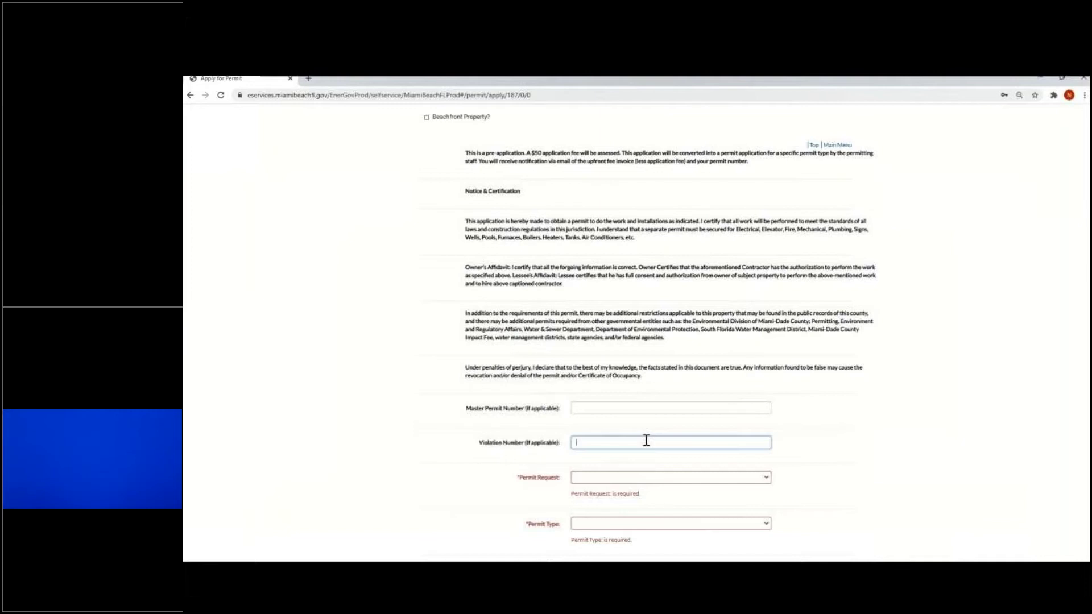
scroll(647, 440, down, 1)
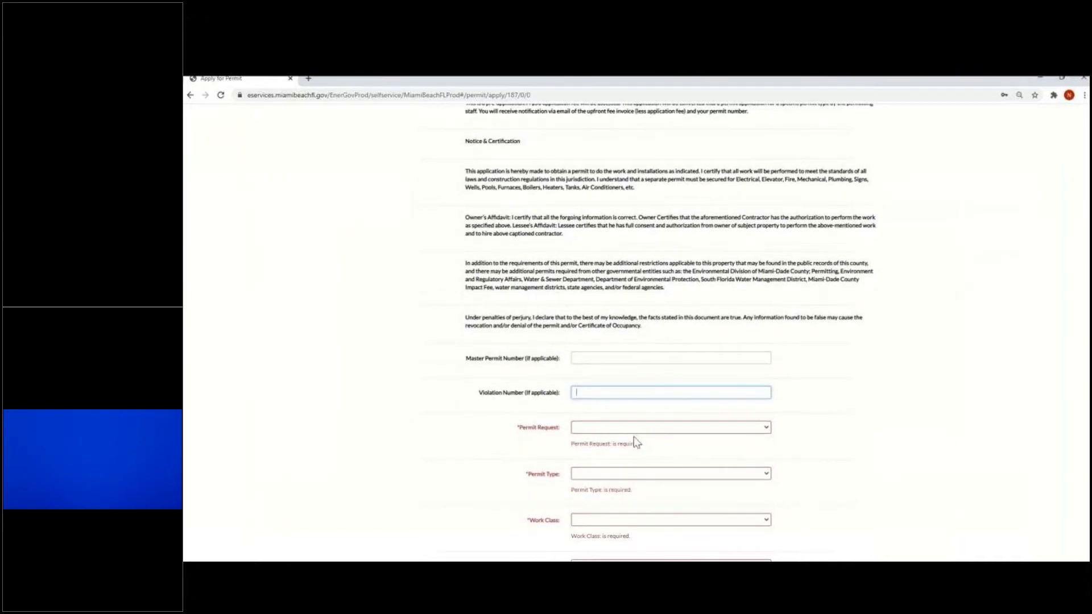
click(610, 427)
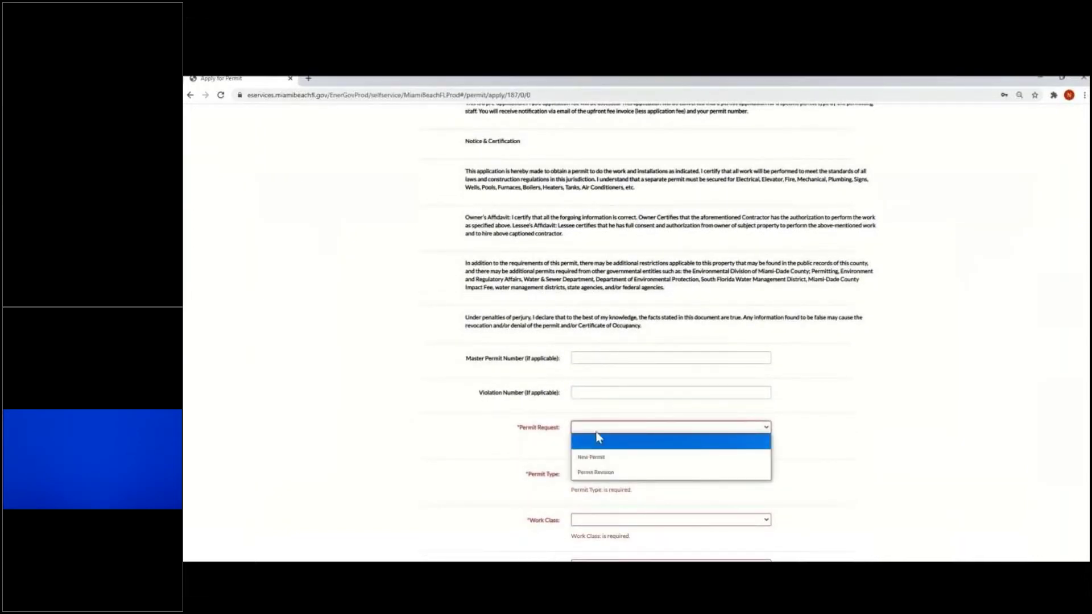
click(586, 457)
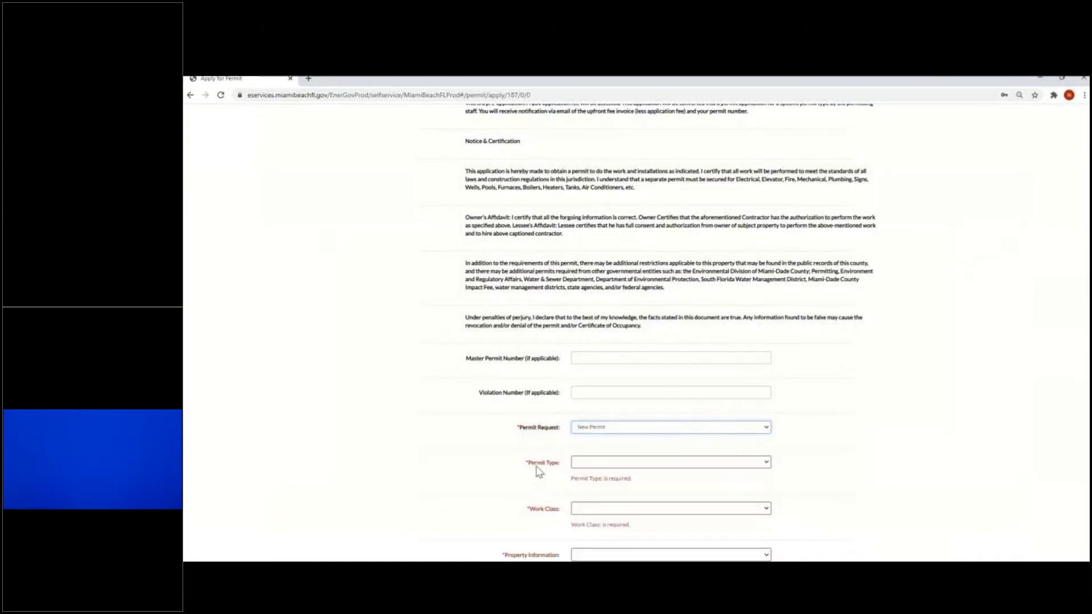
click(601, 465)
scroll(663, 446, down, 1)
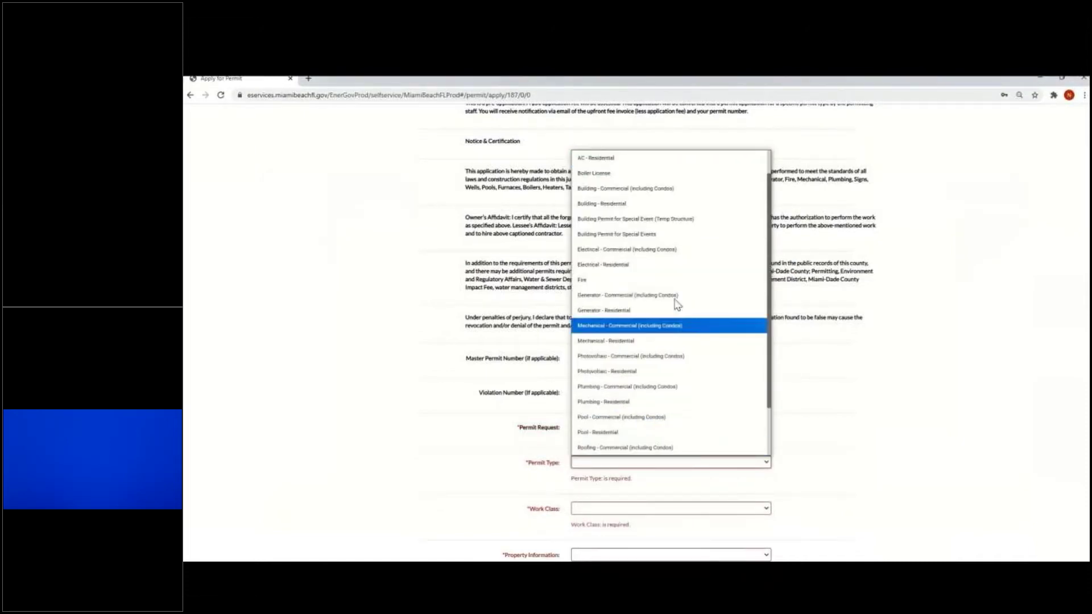
click(625, 204)
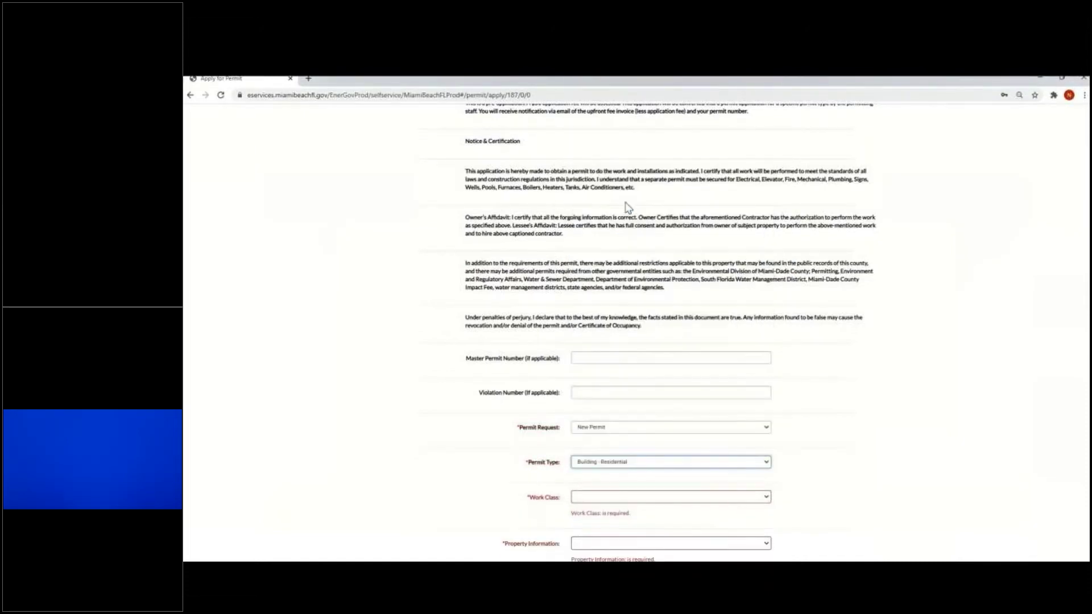
Set work class Alteration (w/o Phased) and property type single-family residential or duplex
scroll(520, 461, down, 1)
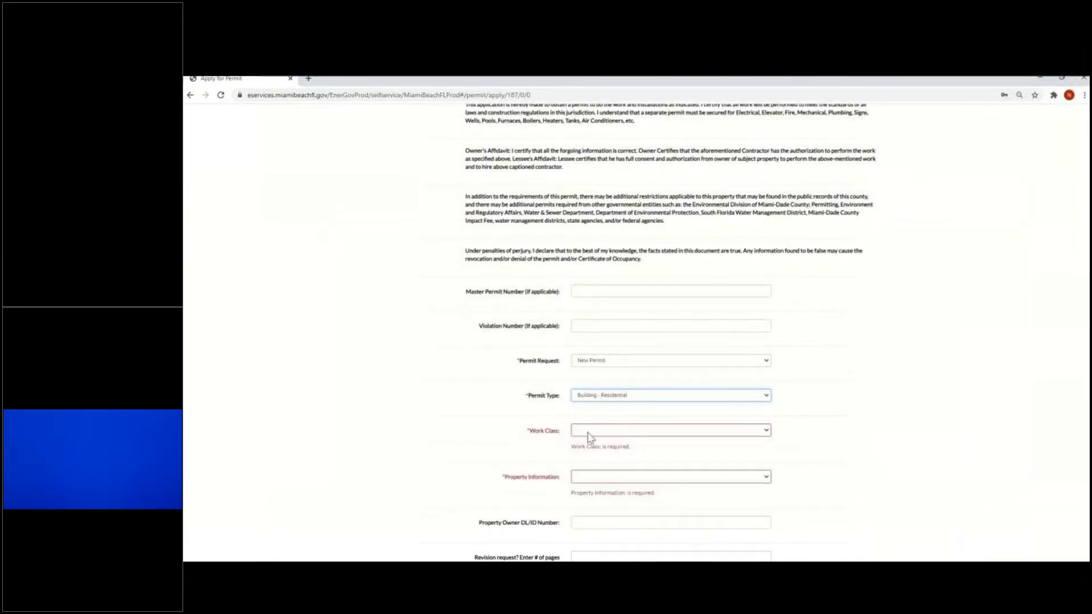
click(588, 437)
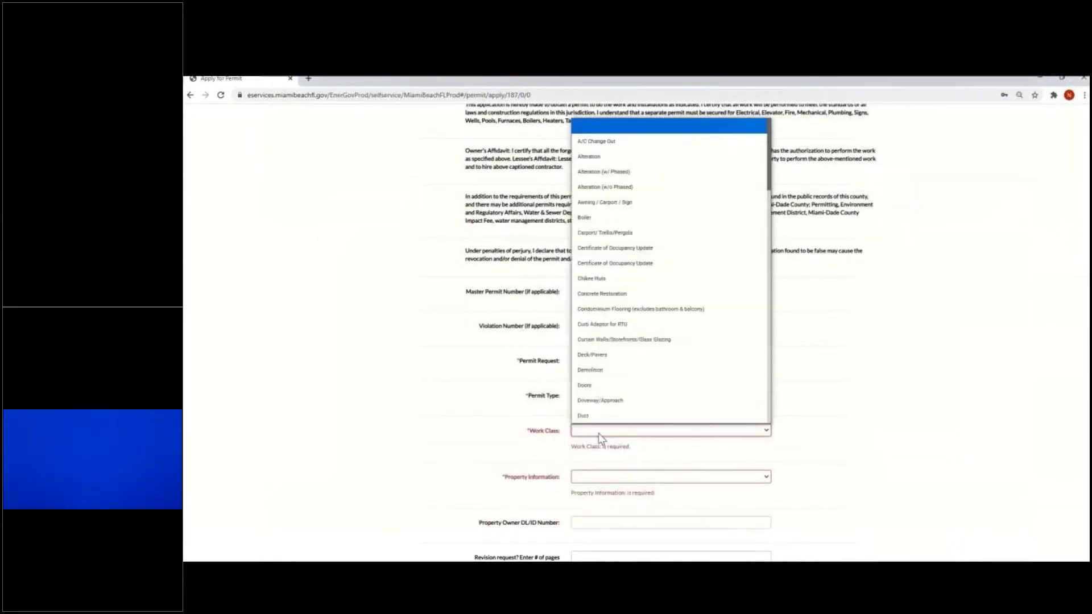
click(641, 188)
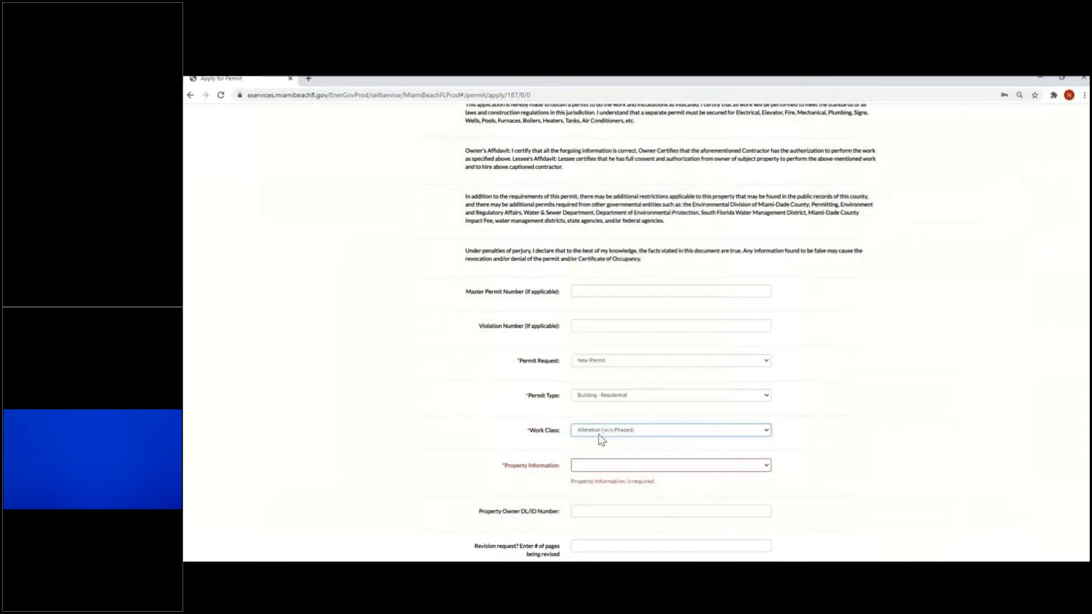
click(619, 466)
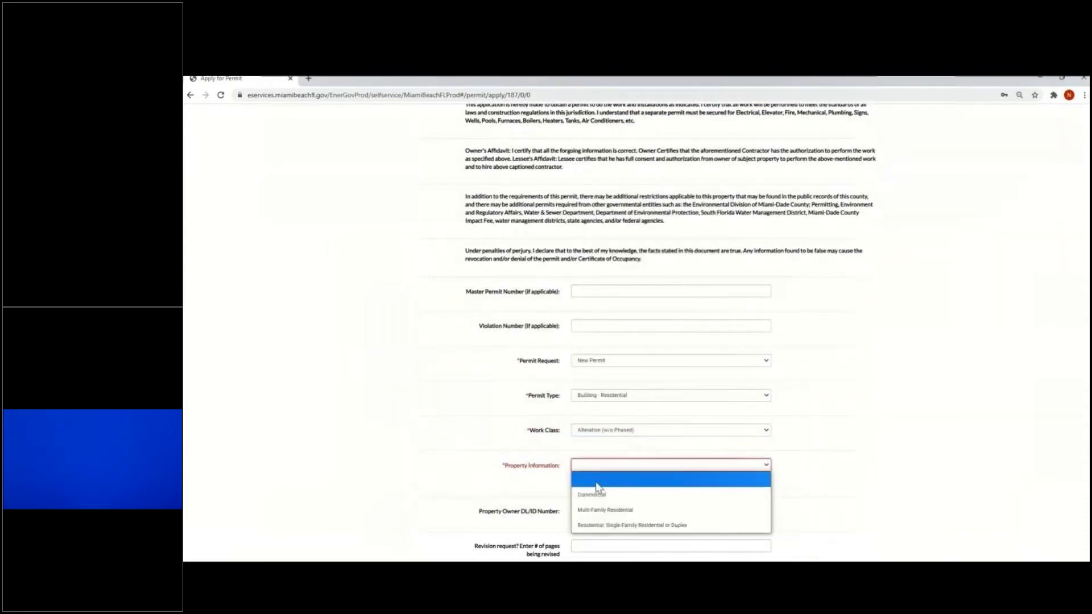
click(642, 528)
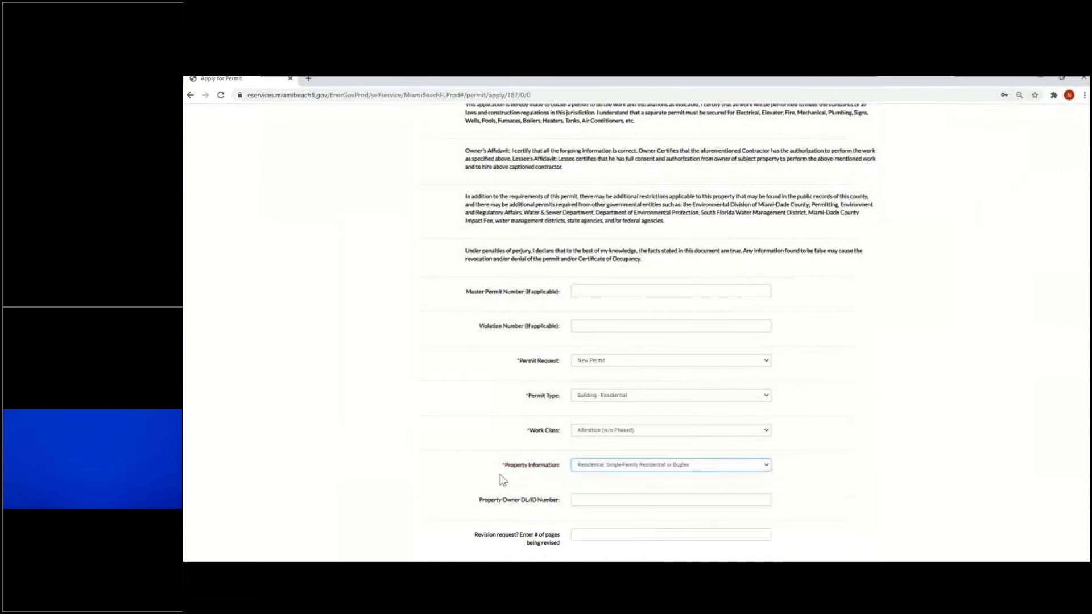
scroll(500, 480, down, 2)
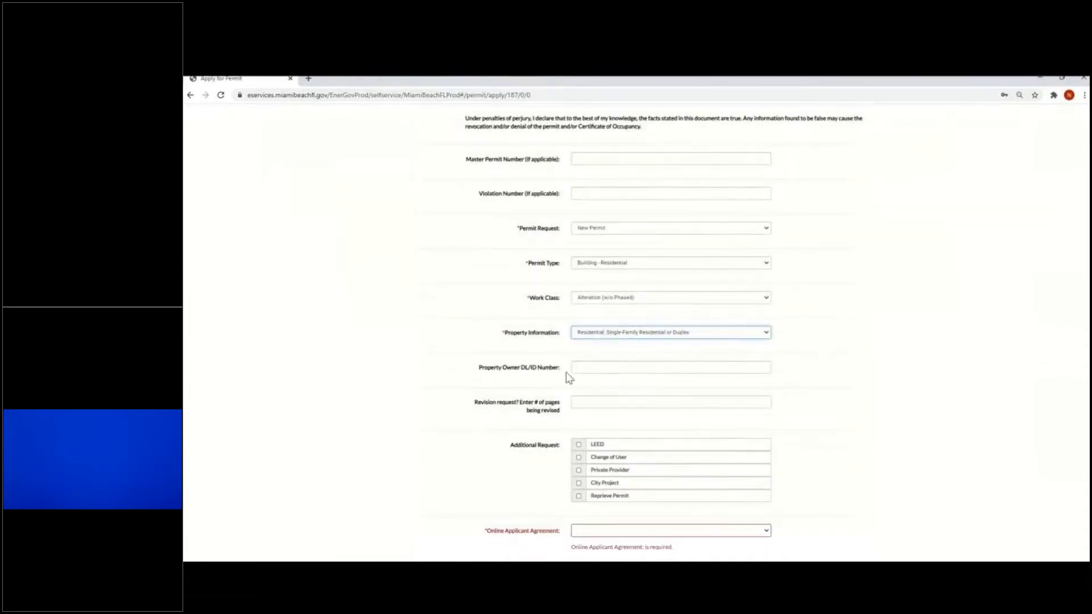
click(587, 370)
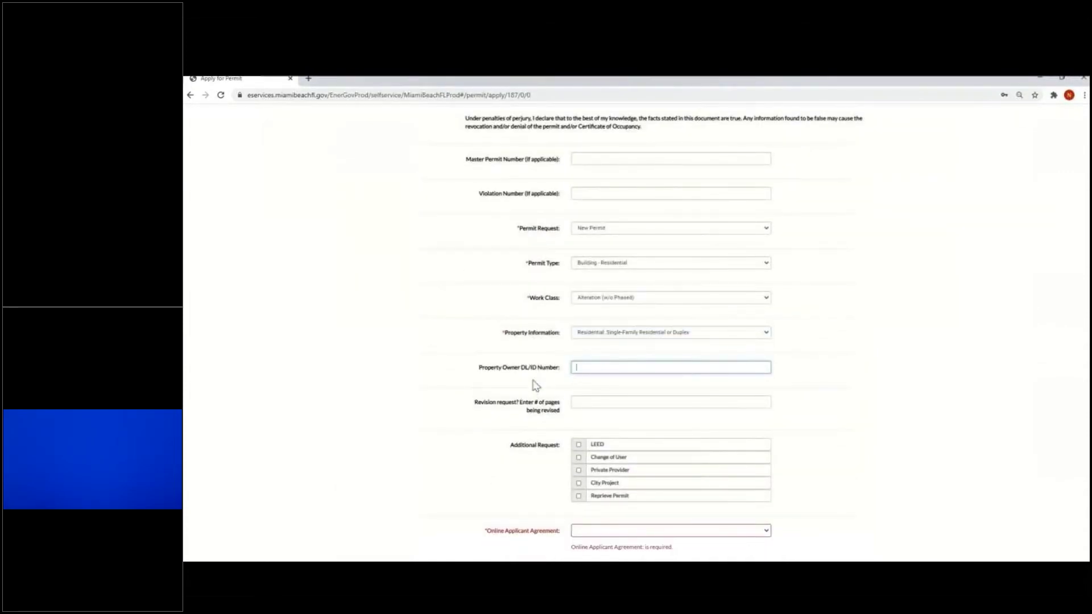
click(591, 405)
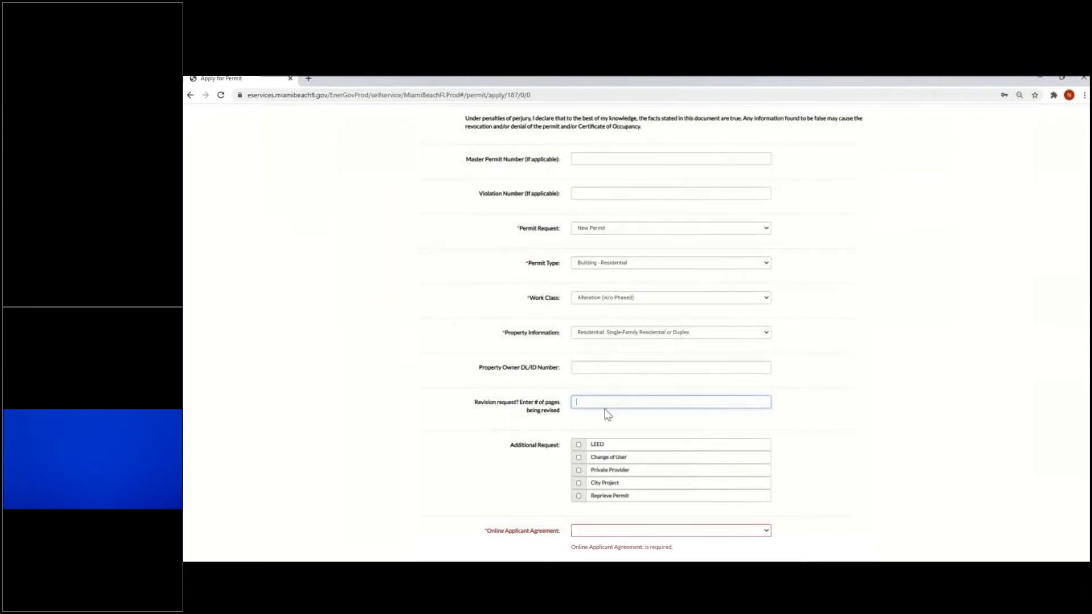
Tick the LEED additional request and choose 'I agree to terms and conditions' in the agreement
scroll(635, 426, down, 2)
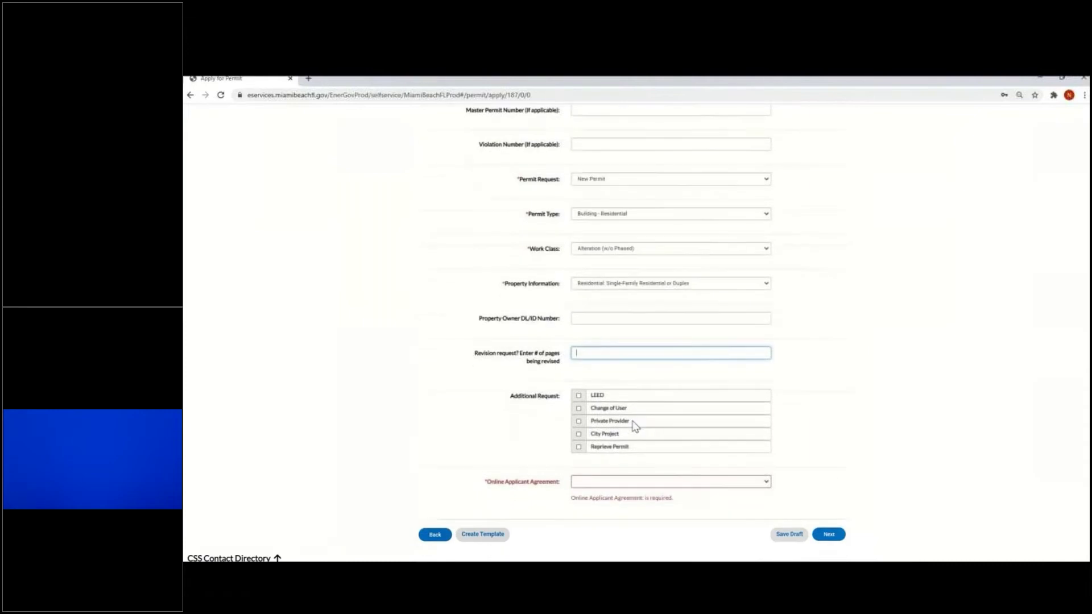
click(579, 396)
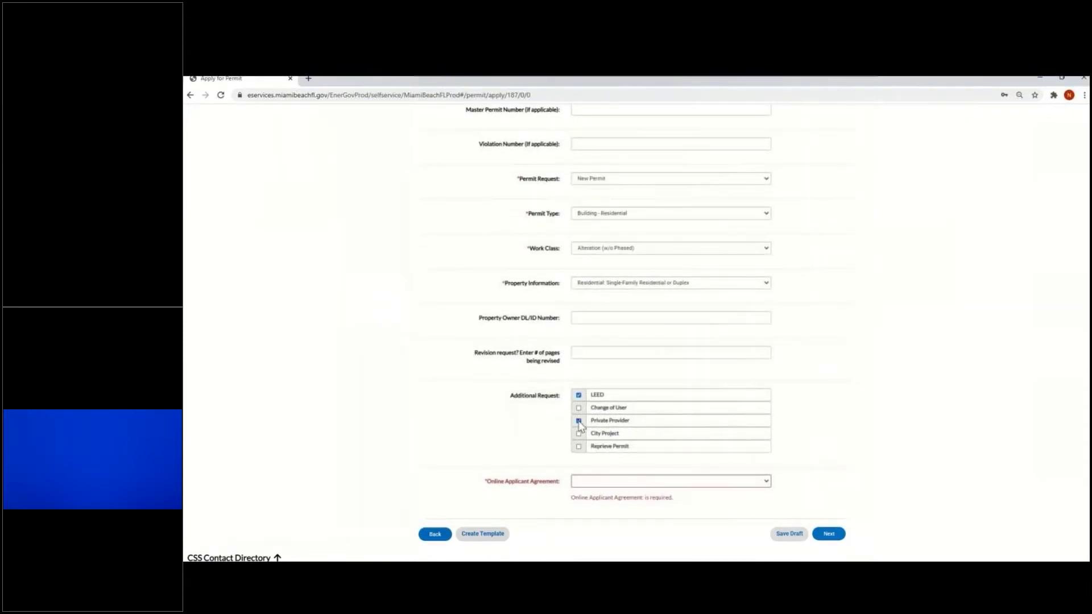
scroll(555, 480, down, 1)
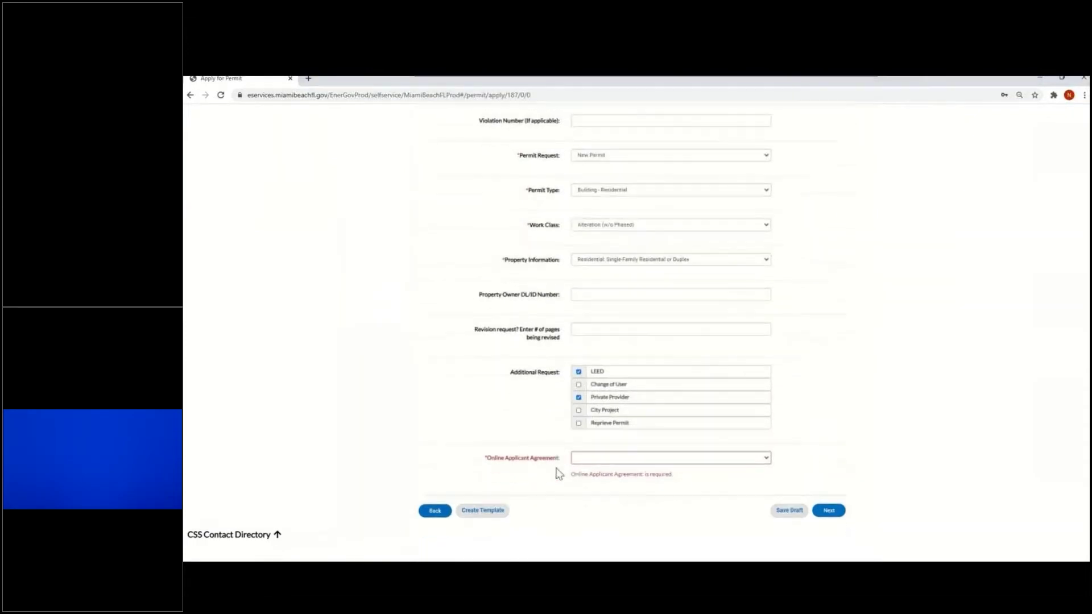
click(623, 459)
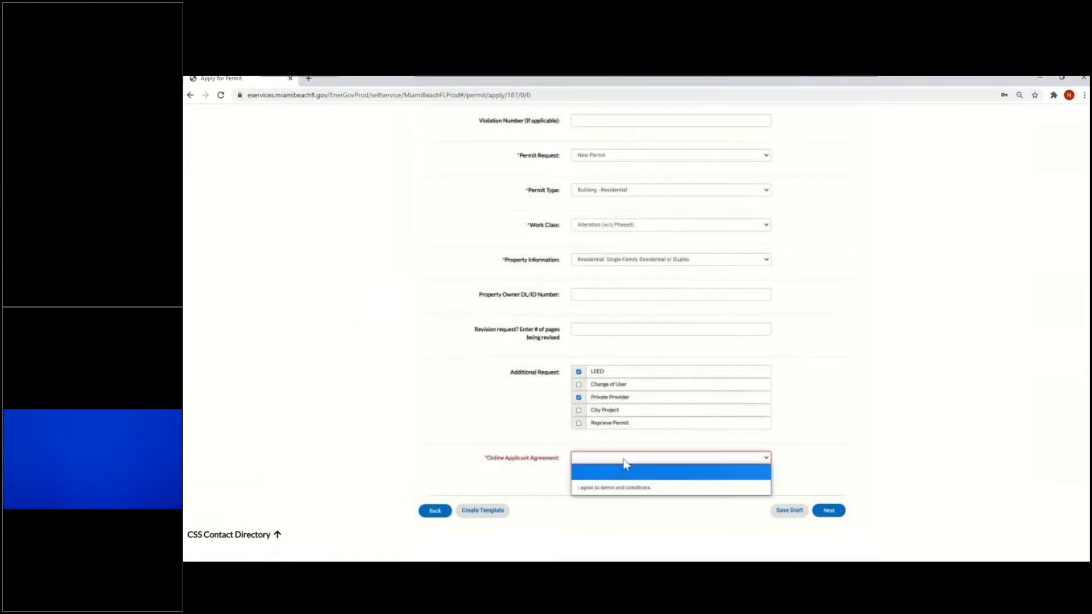
click(650, 489)
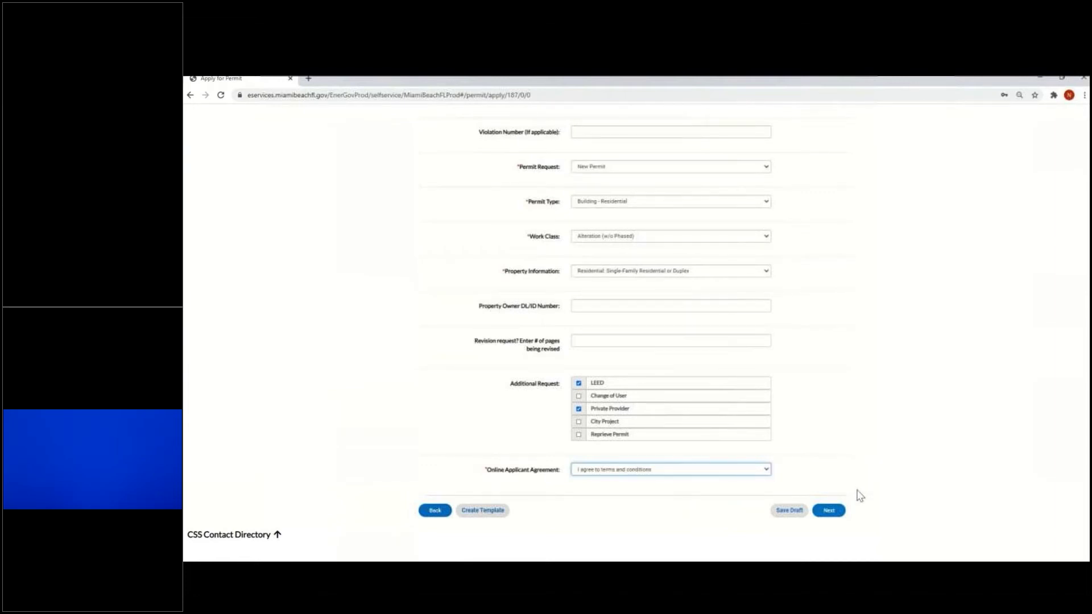
Advance to Attachments and upload four RV2114375 PDFs: CIVIL plus Architectural, Civil and Landscape narratives
click(830, 510)
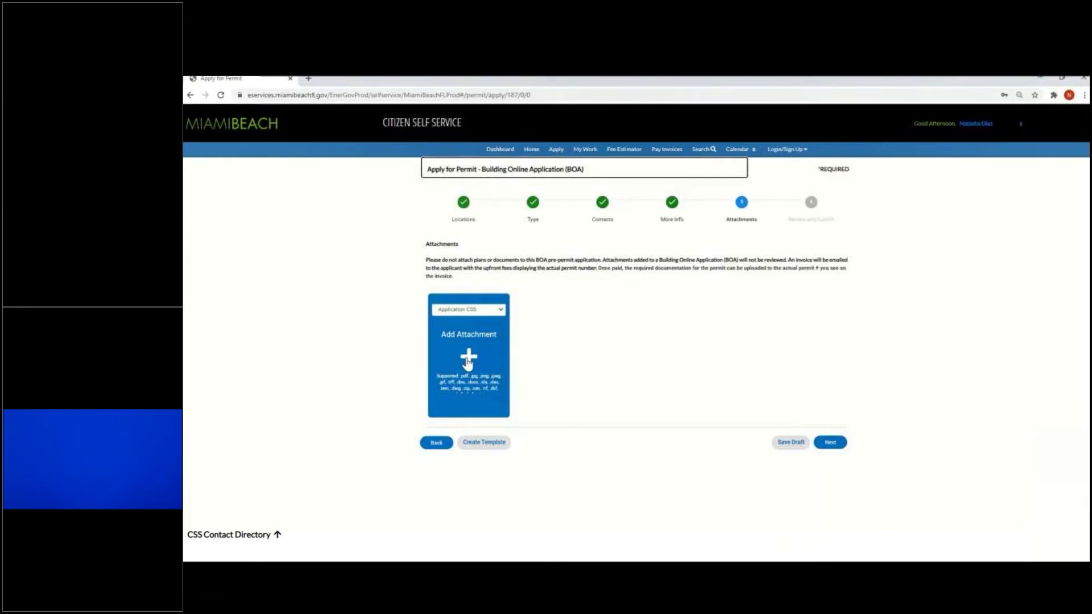
click(468, 359)
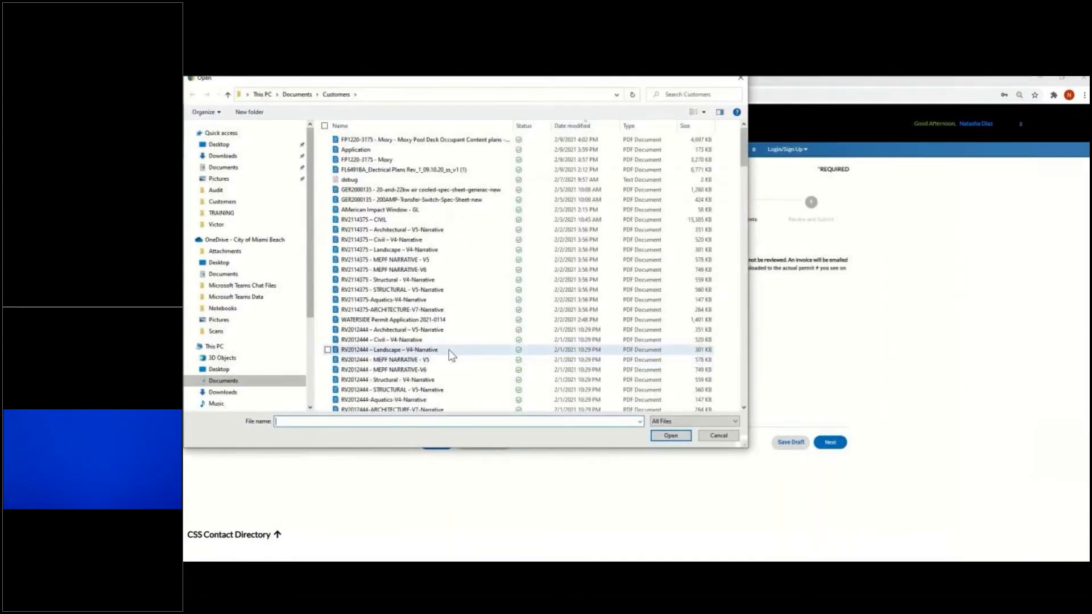
click(328, 220)
click(328, 229)
click(328, 240)
click(327, 250)
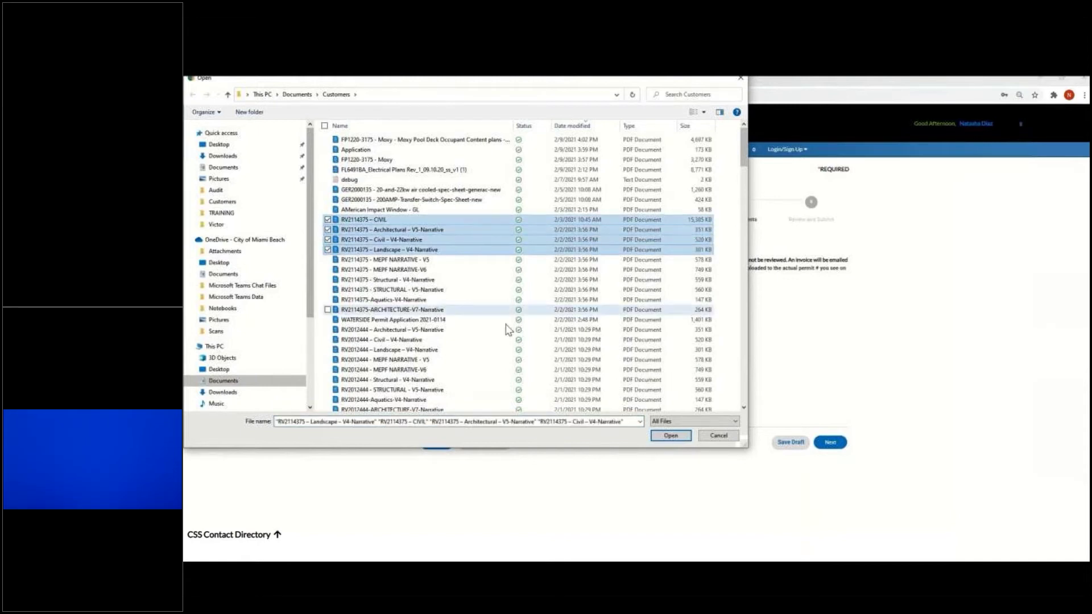
click(671, 436)
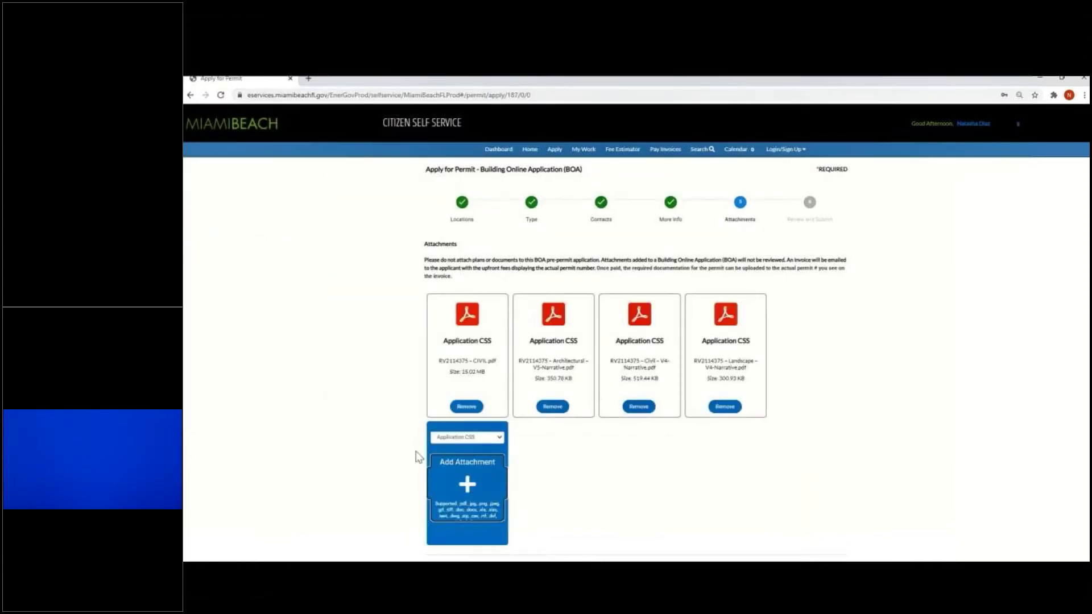
Remove all four uploaded RV2114375 PDFs so no files remain attached
scroll(615, 484, down, 1)
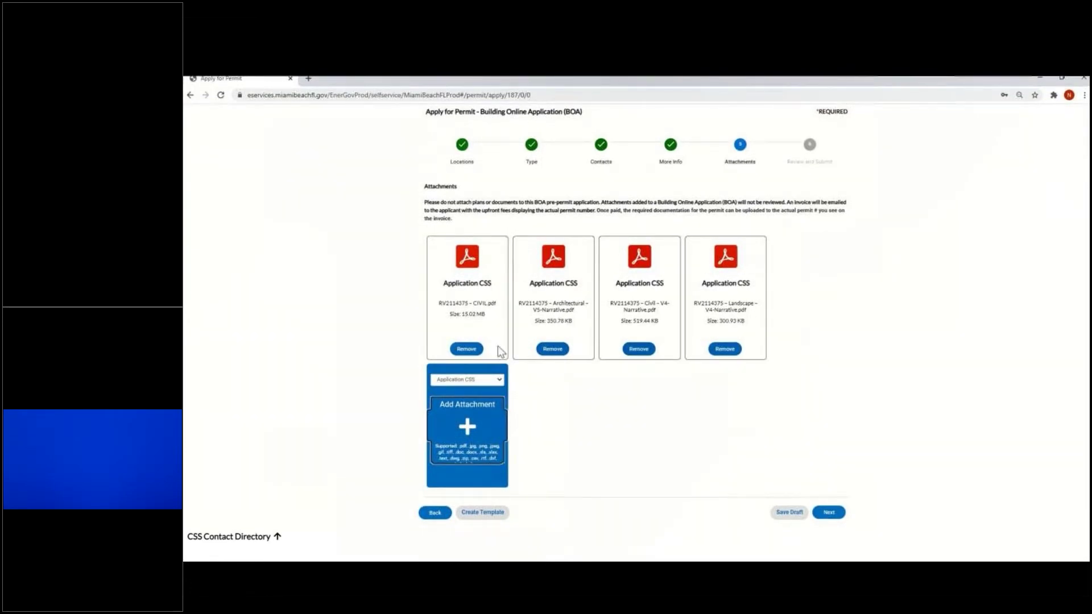
click(466, 349)
click(467, 406)
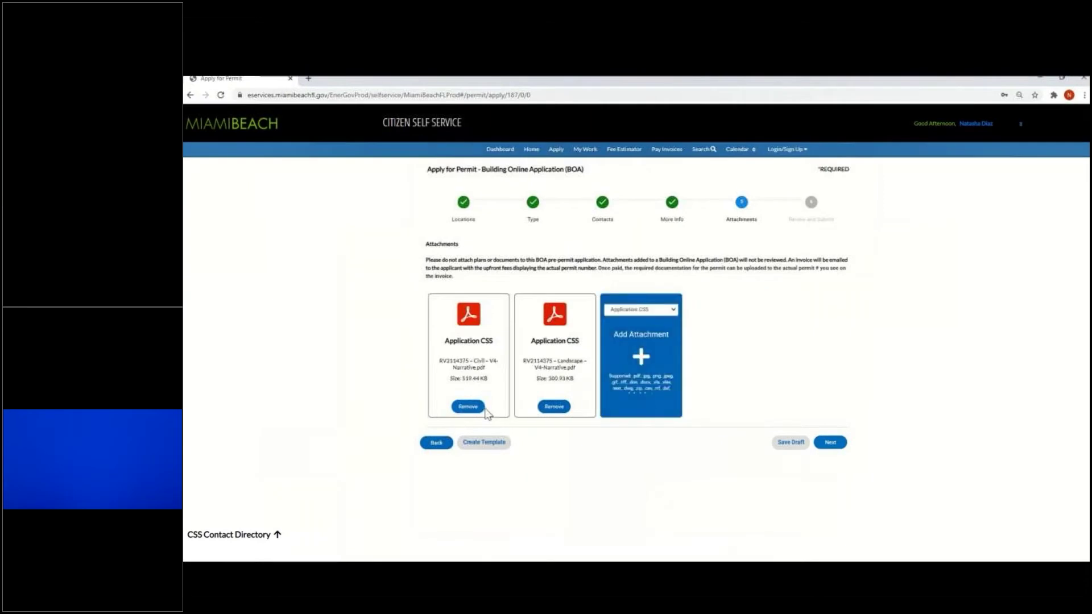
click(478, 407)
click(478, 407)
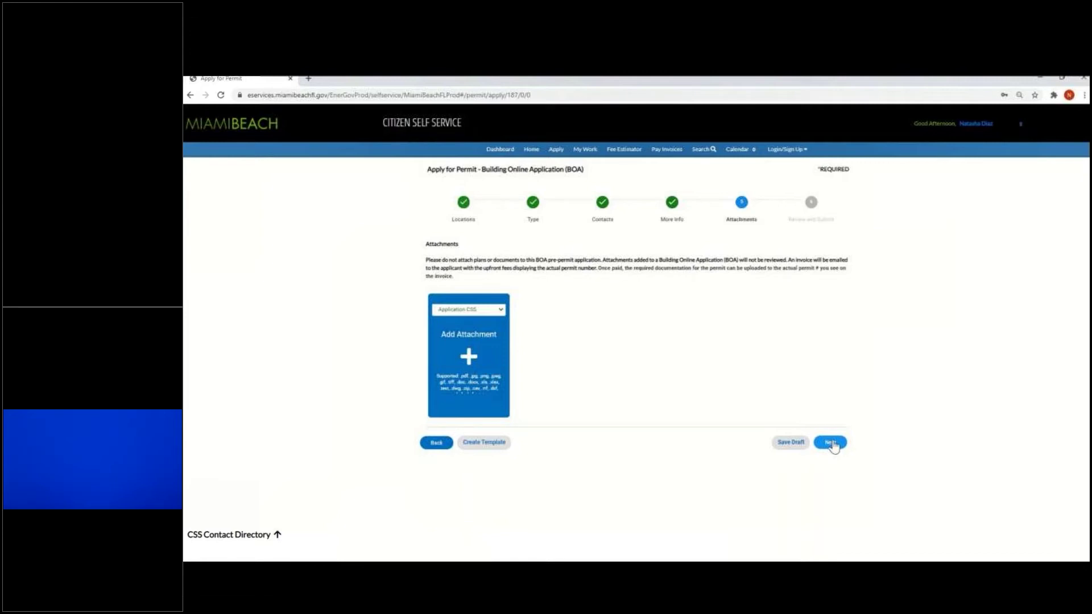
Scroll through the Review and Submit summary showing the $50.00 fee, then submit the BOA application
click(830, 443)
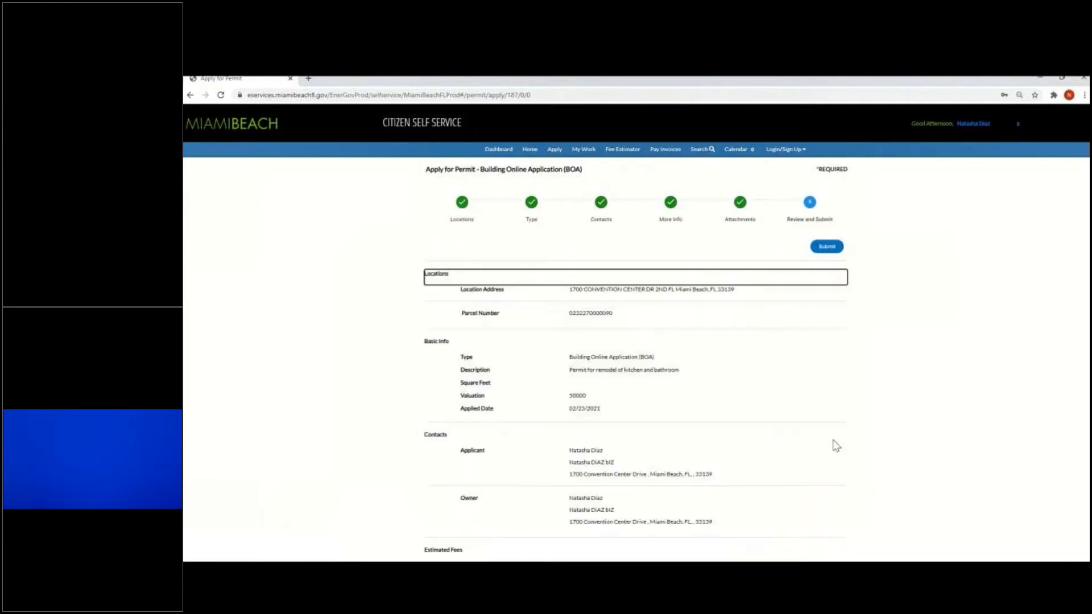
scroll(794, 410, down, 1)
scroll(795, 410, down, 1)
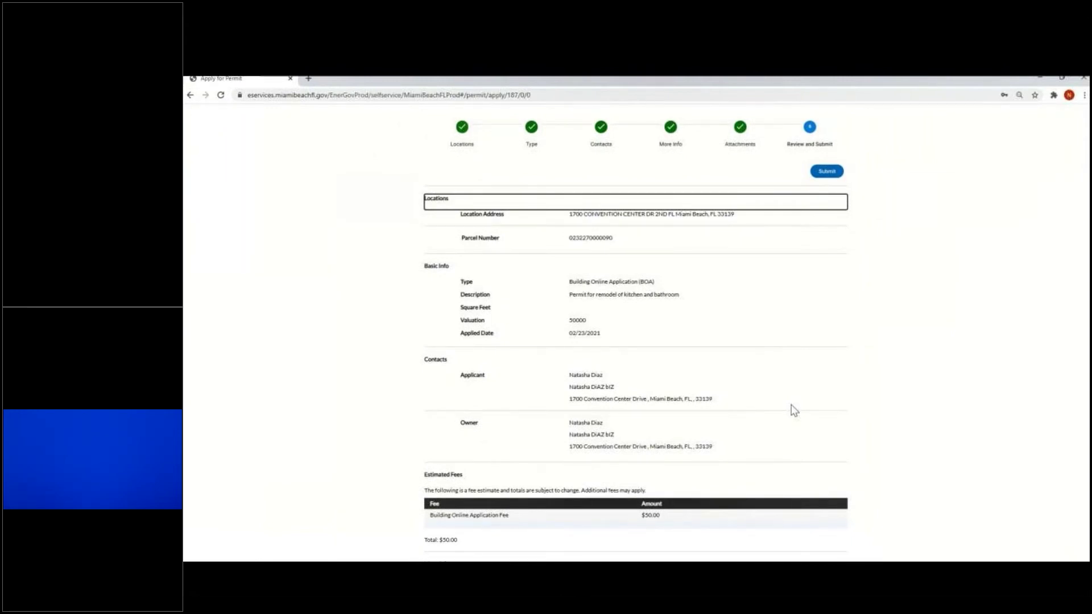
scroll(794, 409, down, 2)
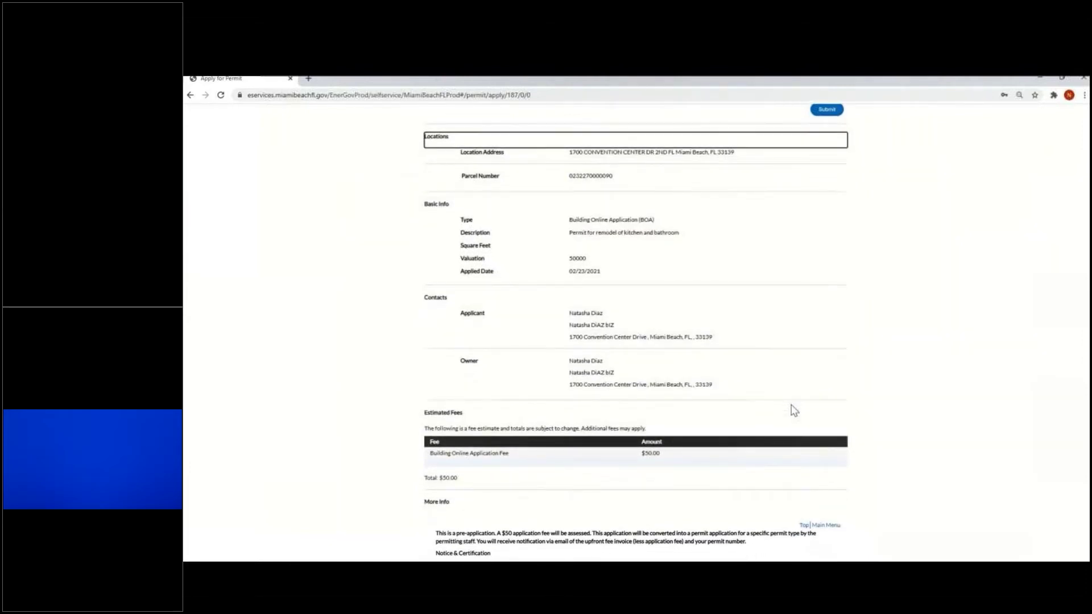
scroll(794, 409, down, 5)
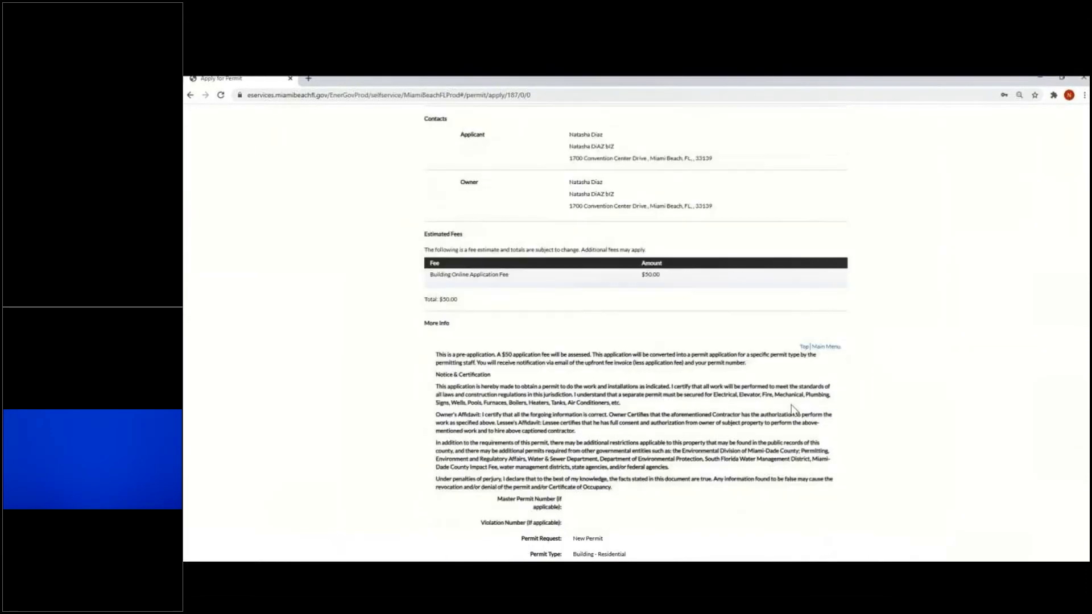
scroll(794, 410, down, 7)
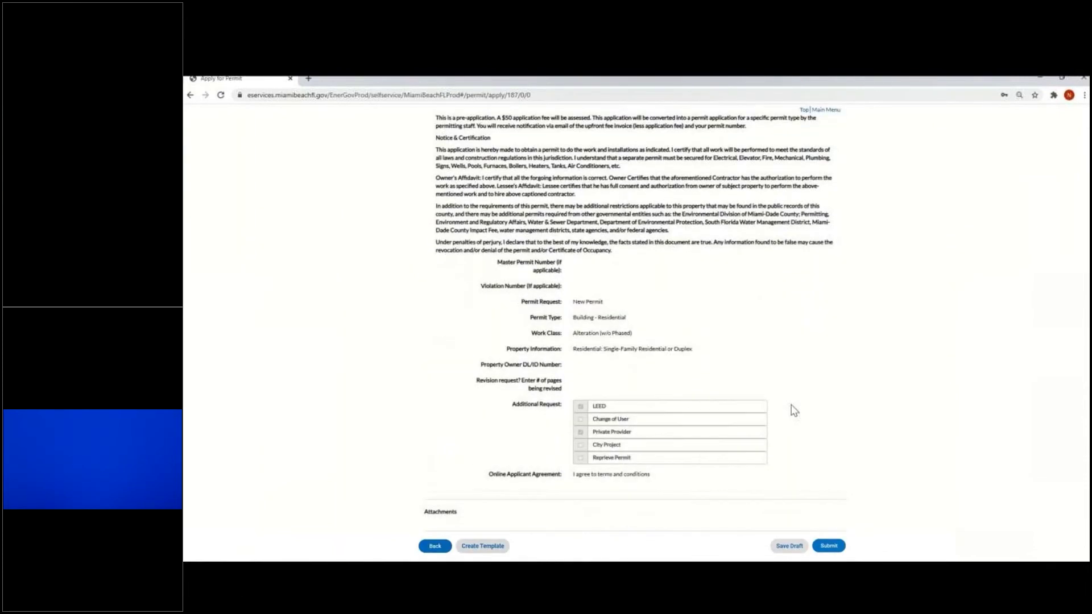
scroll(794, 410, down, 1)
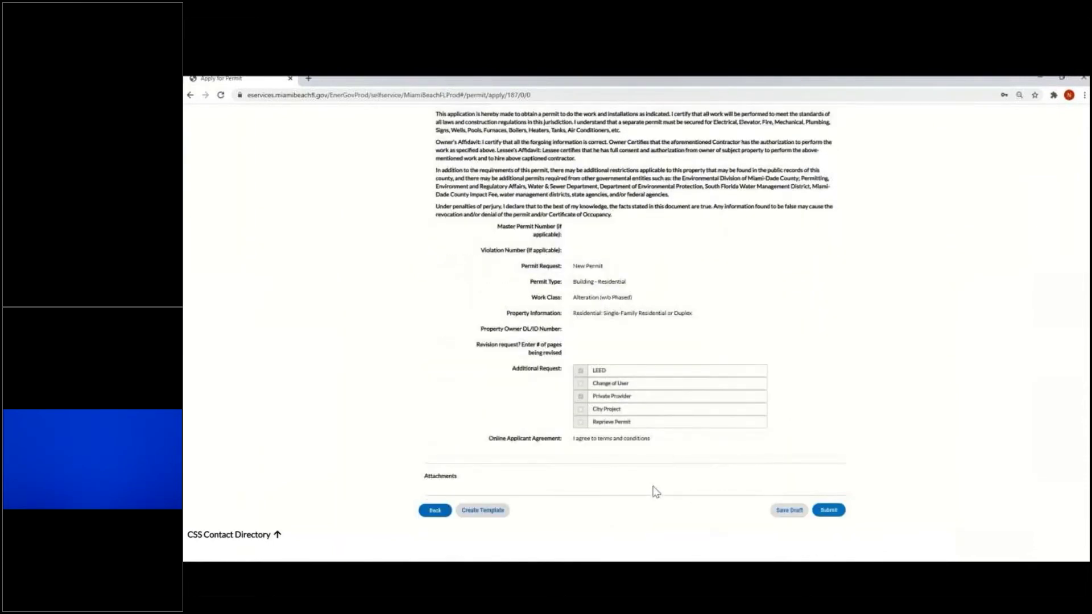
click(831, 515)
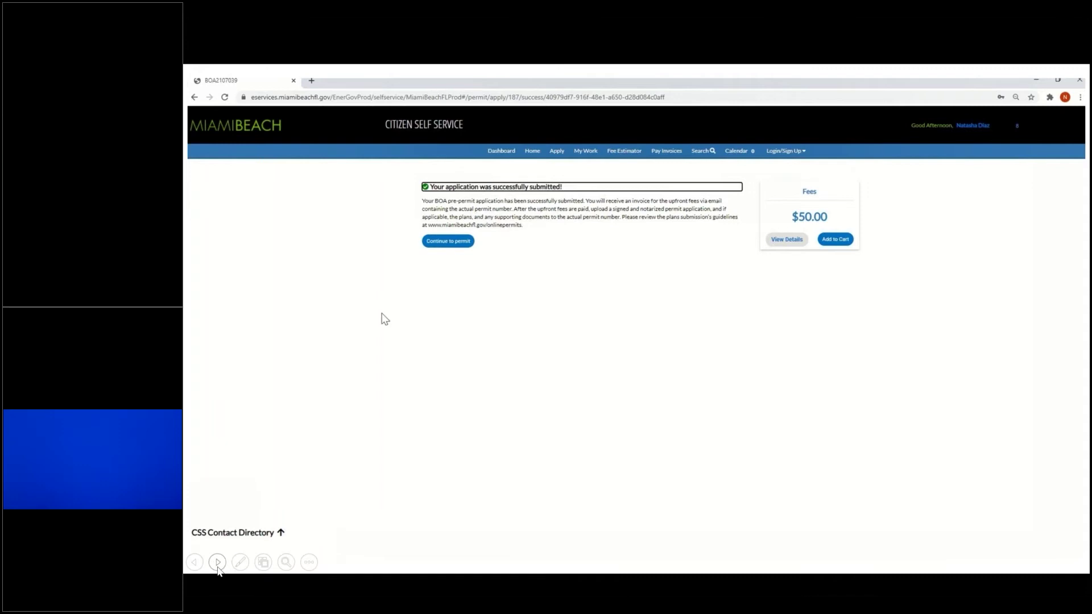
click(217, 563)
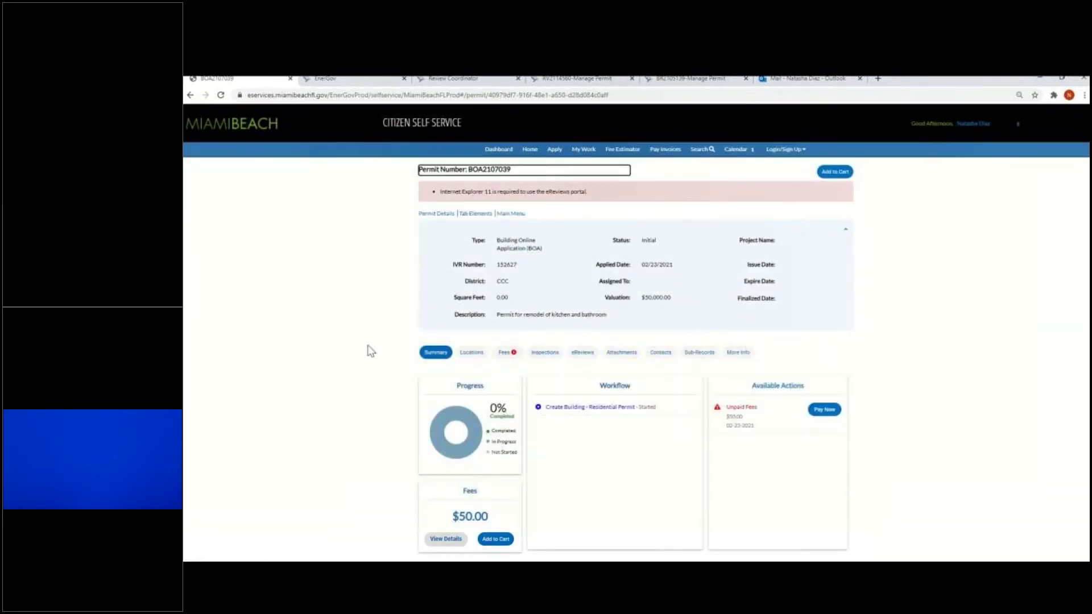
click(707, 359)
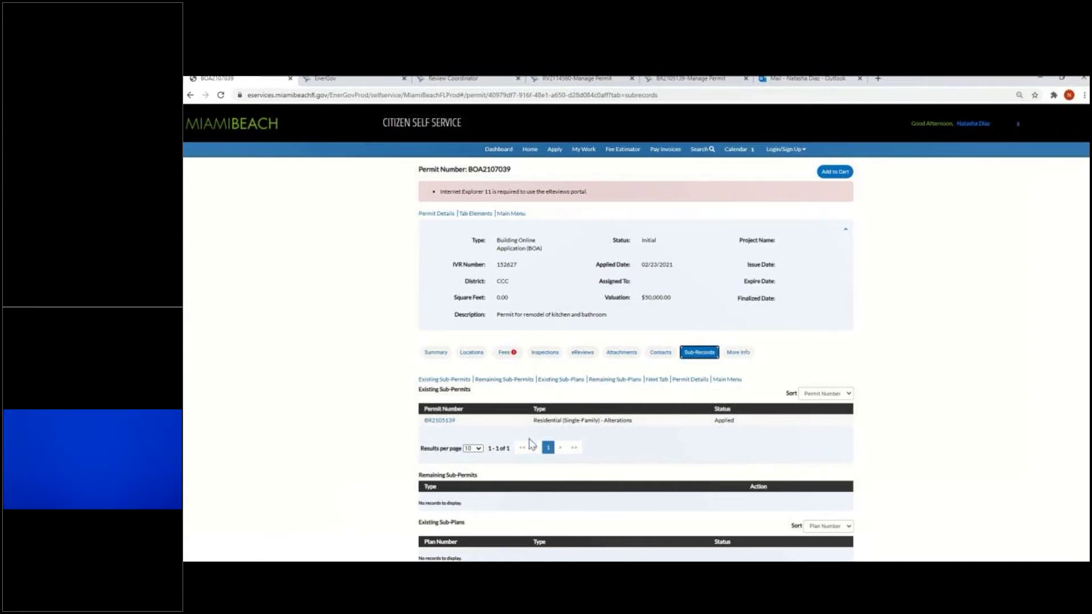
click(819, 79)
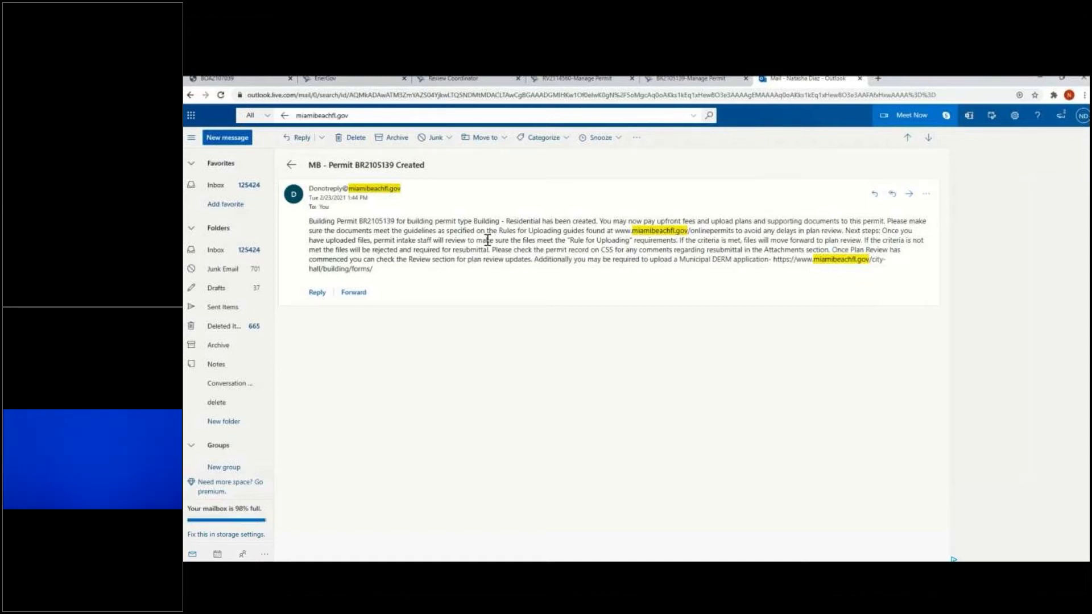
click(252, 80)
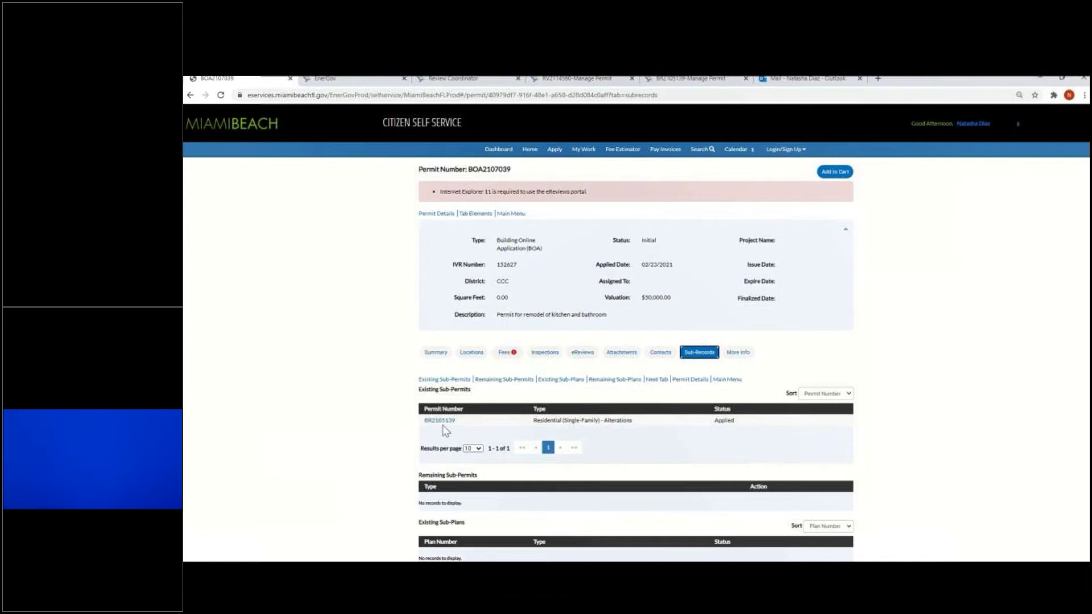
click(448, 423)
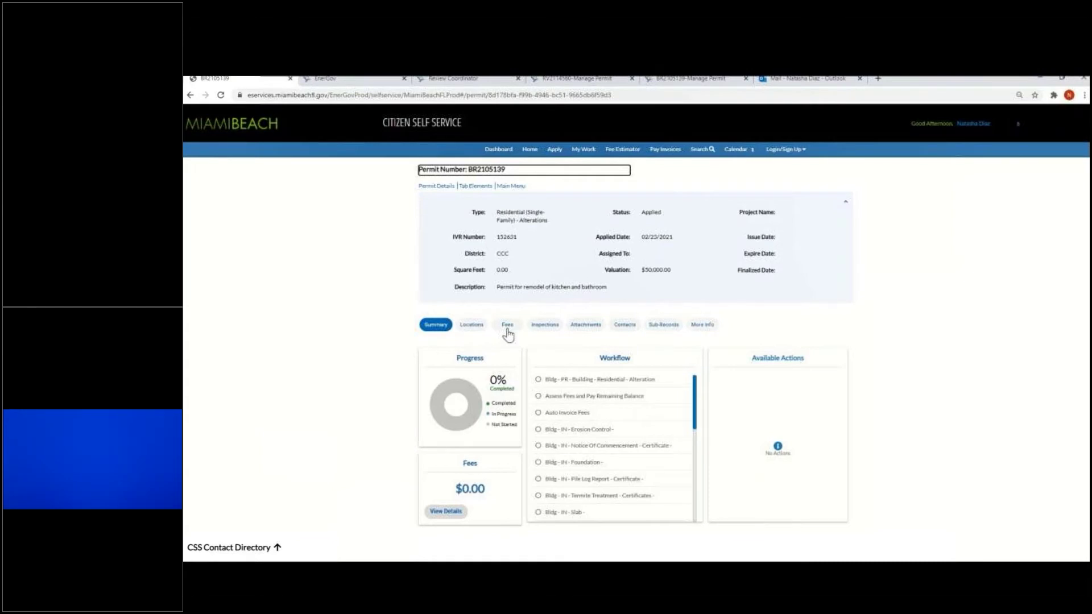
click(591, 330)
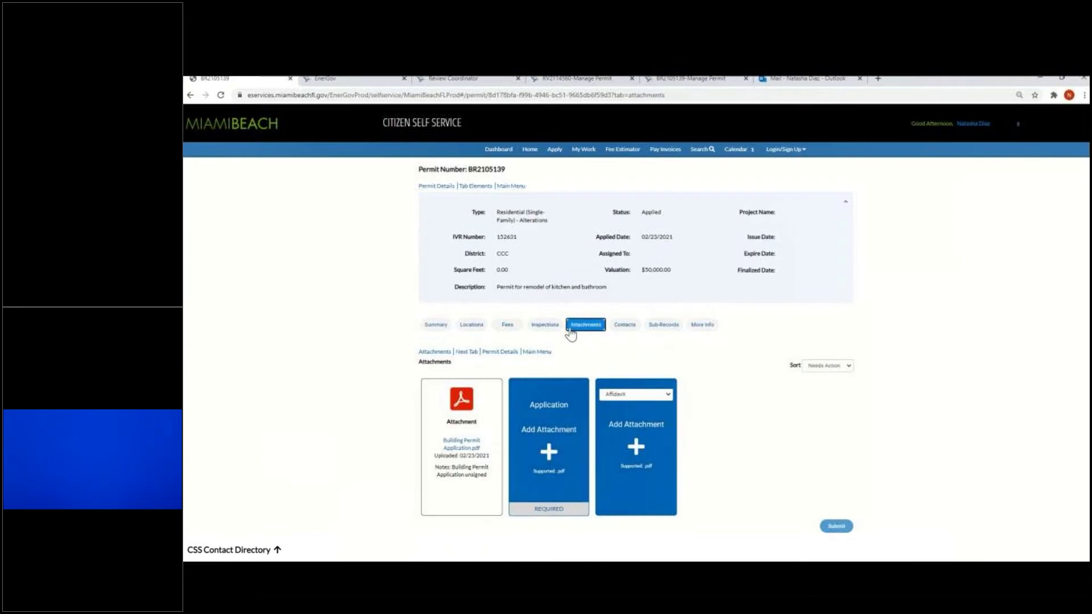
scroll(699, 411, down, 1)
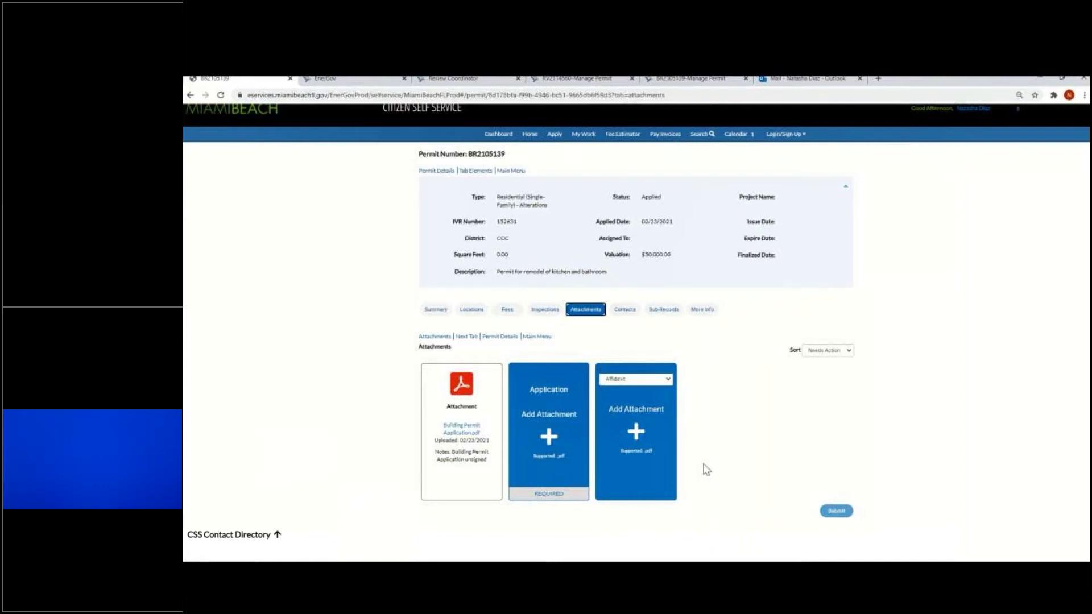
key(alt+Tab)
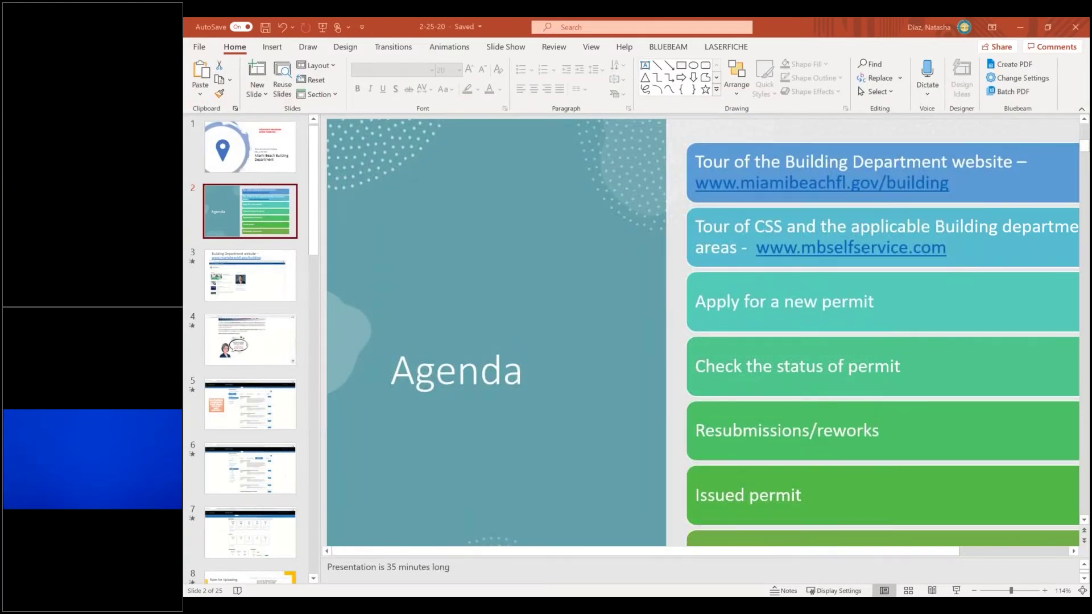
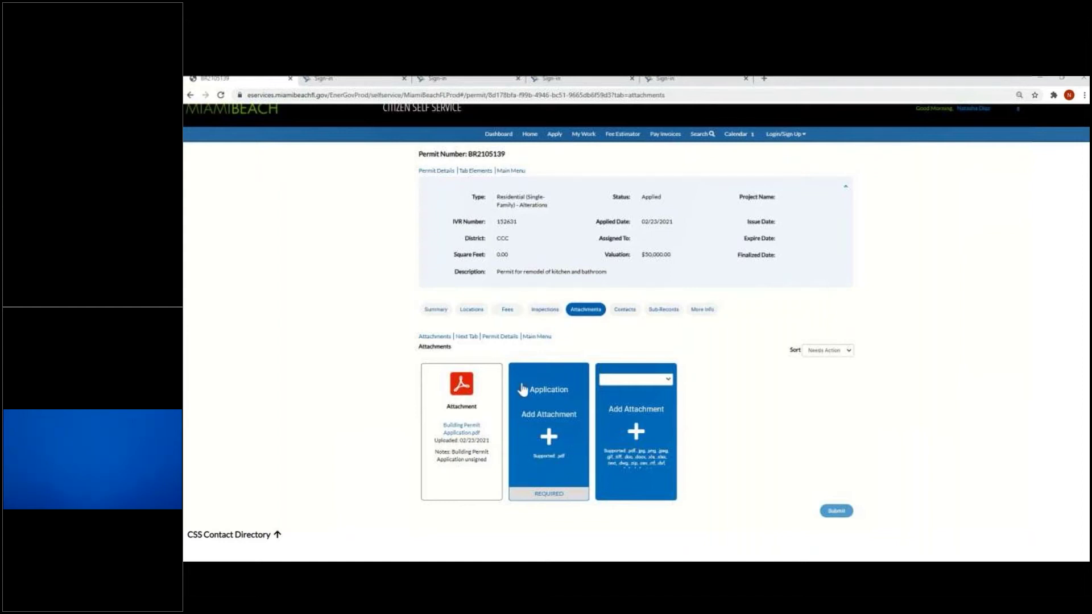
click(549, 437)
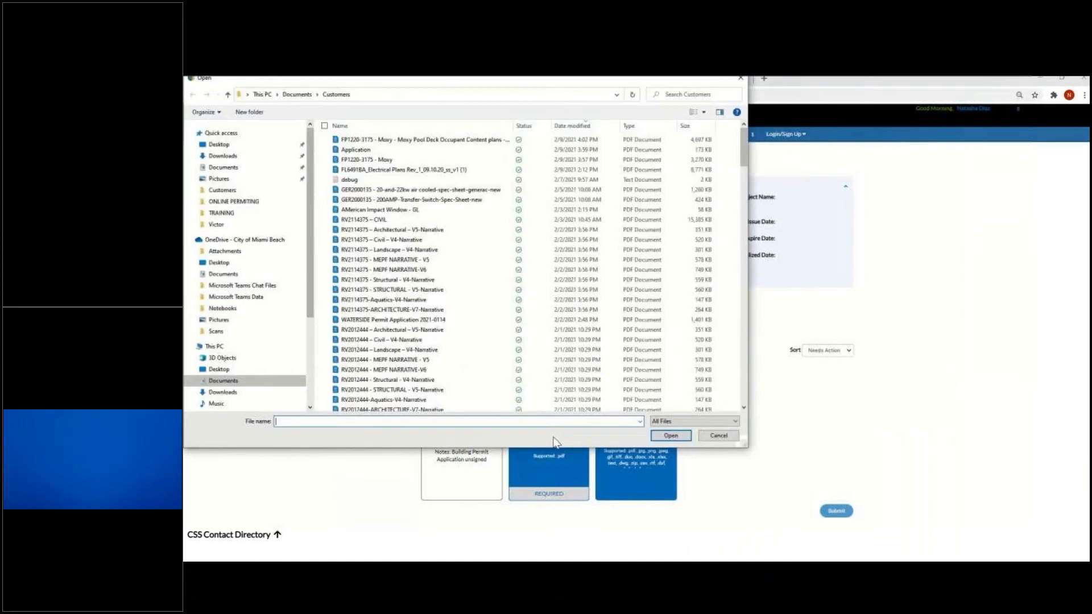
click(328, 152)
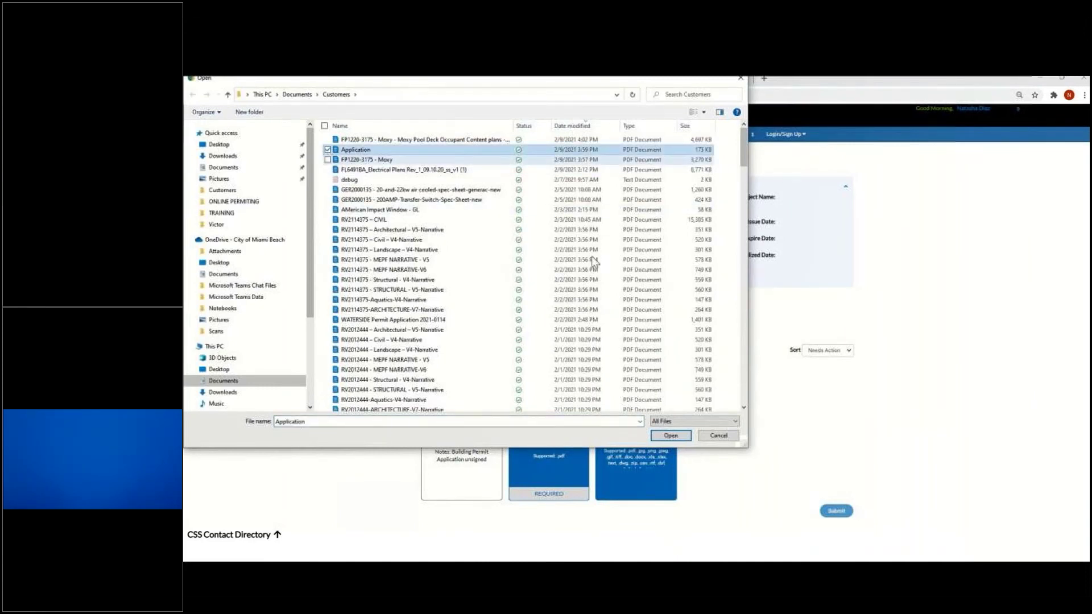
click(670, 436)
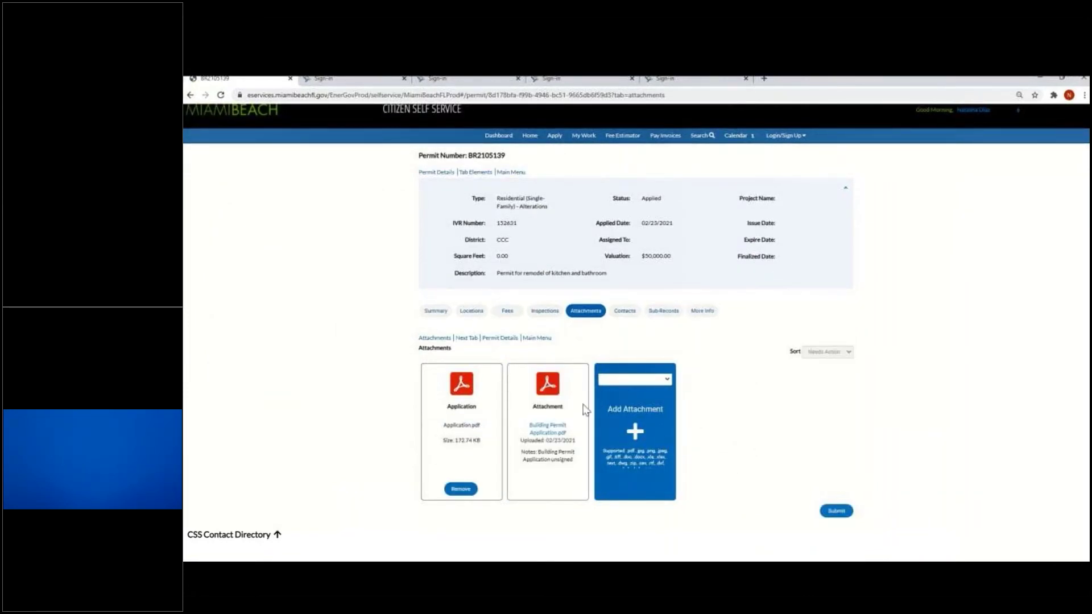
Attach ARCHITECTURAL PLANS-V3.pdf to the permit with attachment type Architectural Plans
click(667, 379)
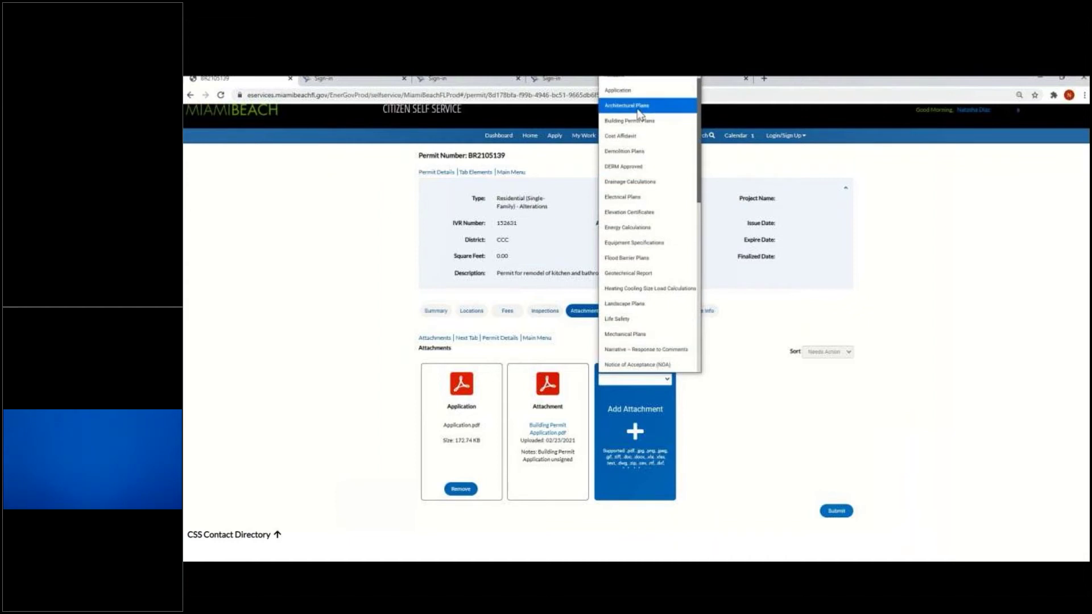
click(638, 110)
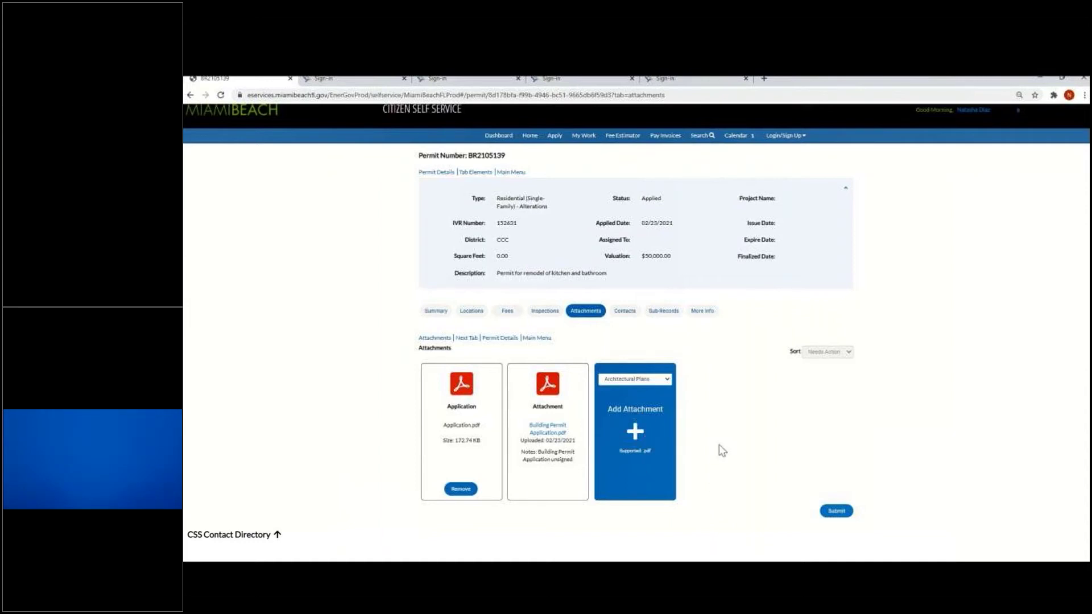
click(635, 435)
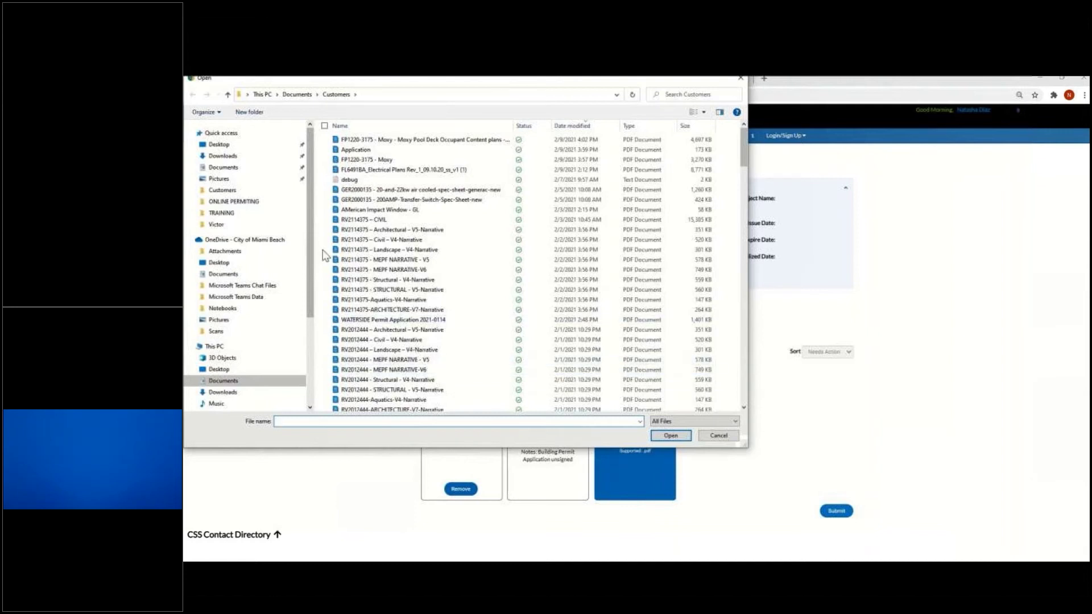
scroll(386, 360, down, 3)
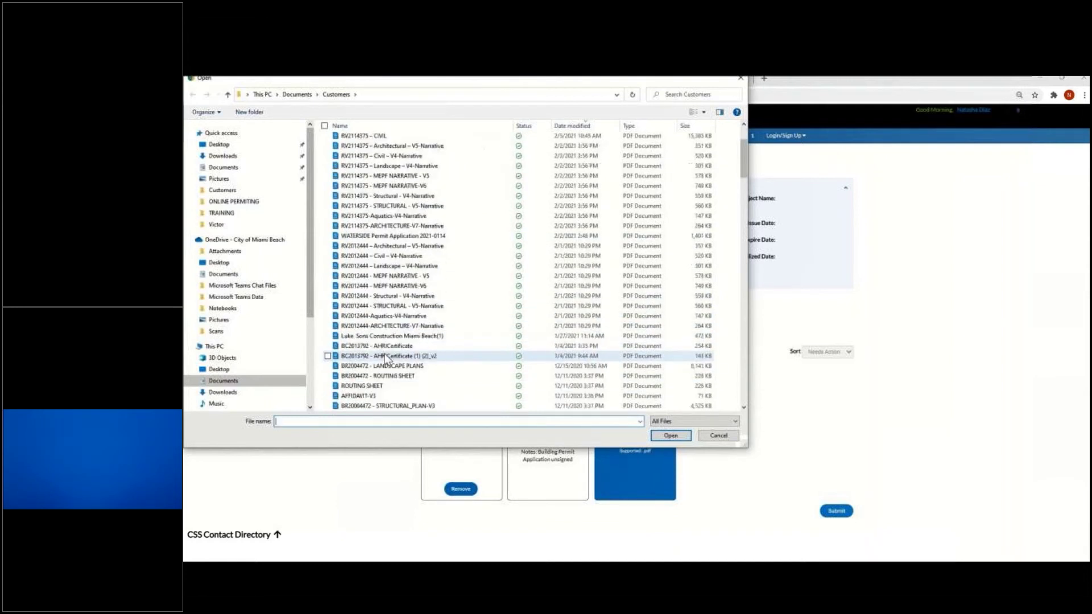
scroll(418, 371, down, 3)
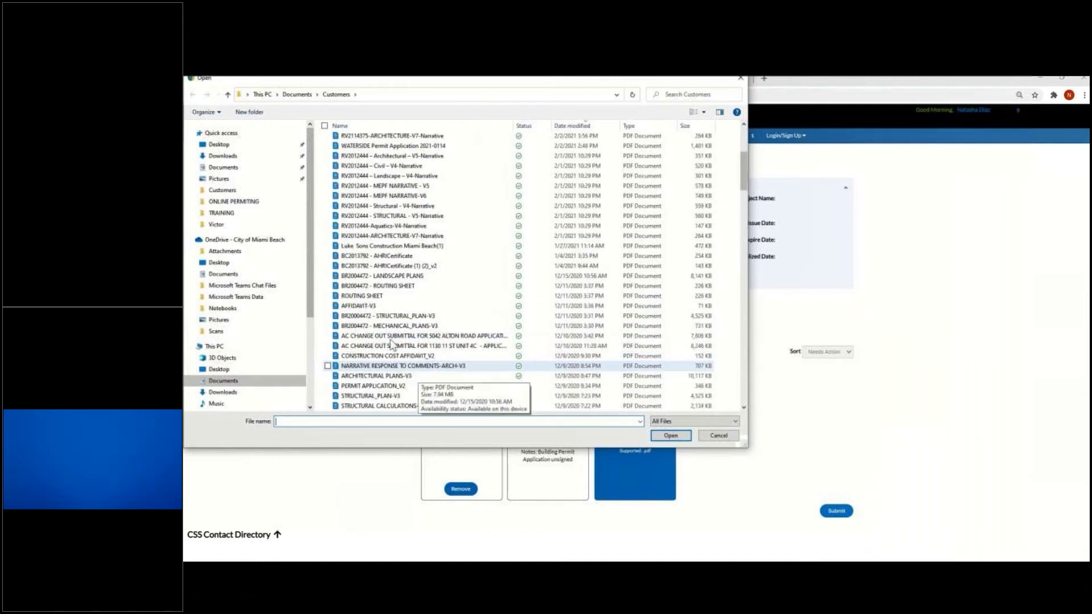
scroll(417, 326, down, 2)
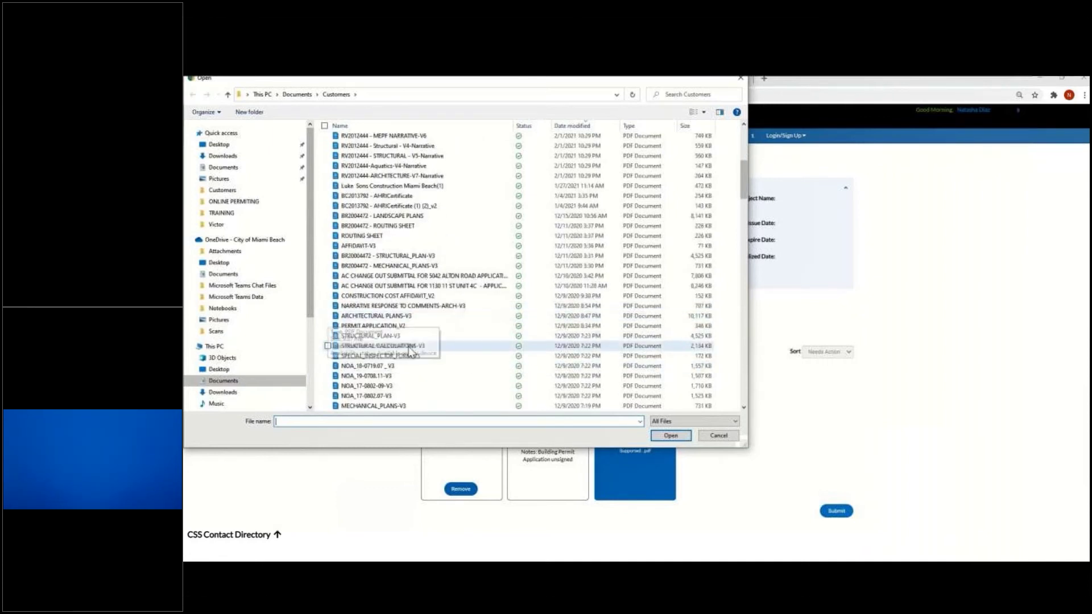
click(375, 315)
click(671, 436)
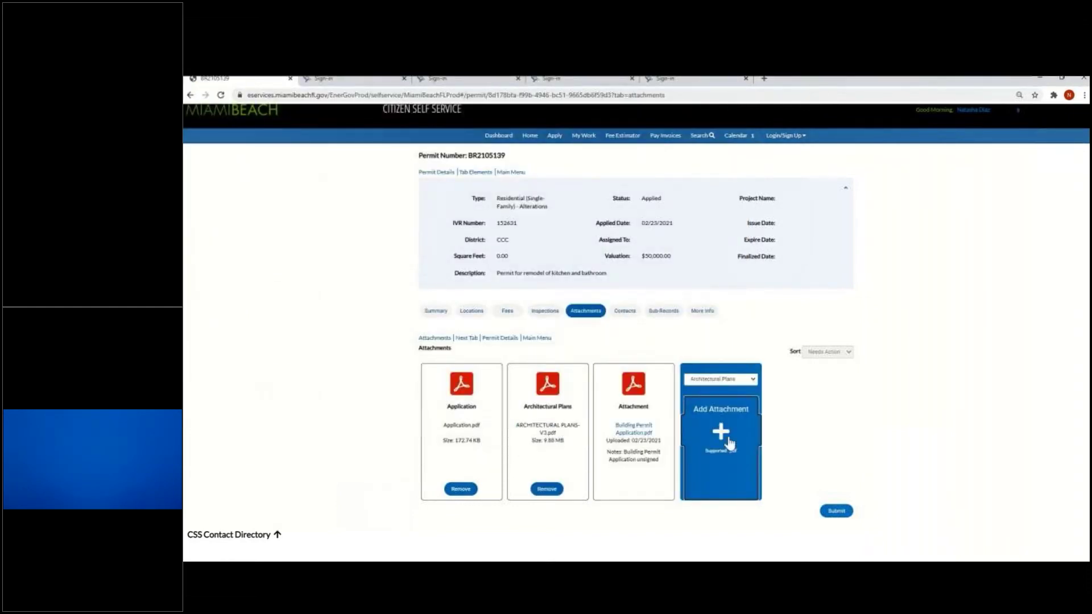
Choose Electrical Plans as the attachment type and pick the GER2000108 - Electric Set file
click(747, 386)
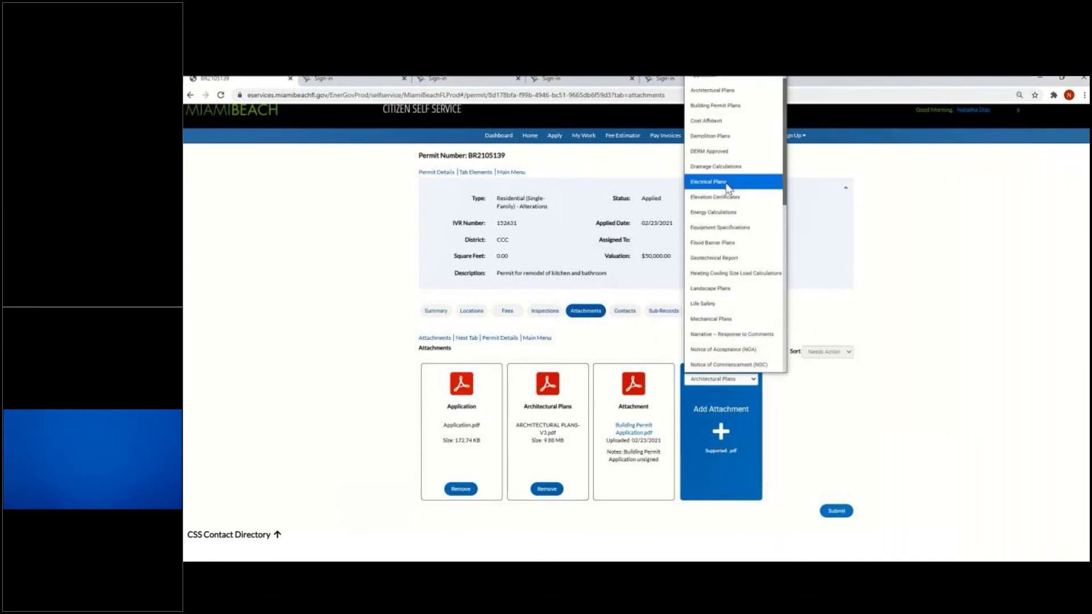
click(728, 188)
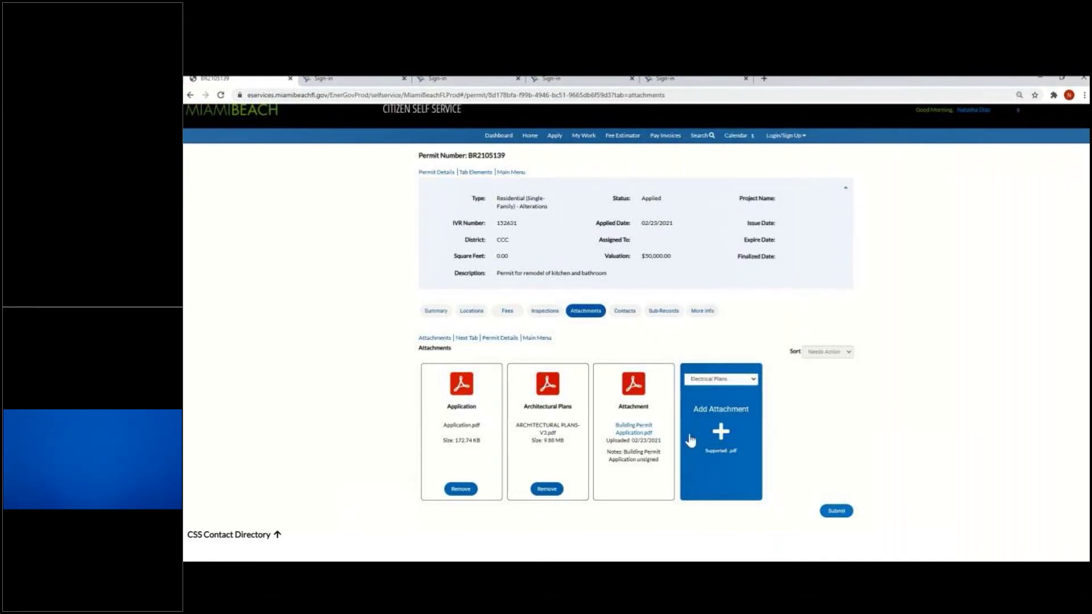
click(721, 432)
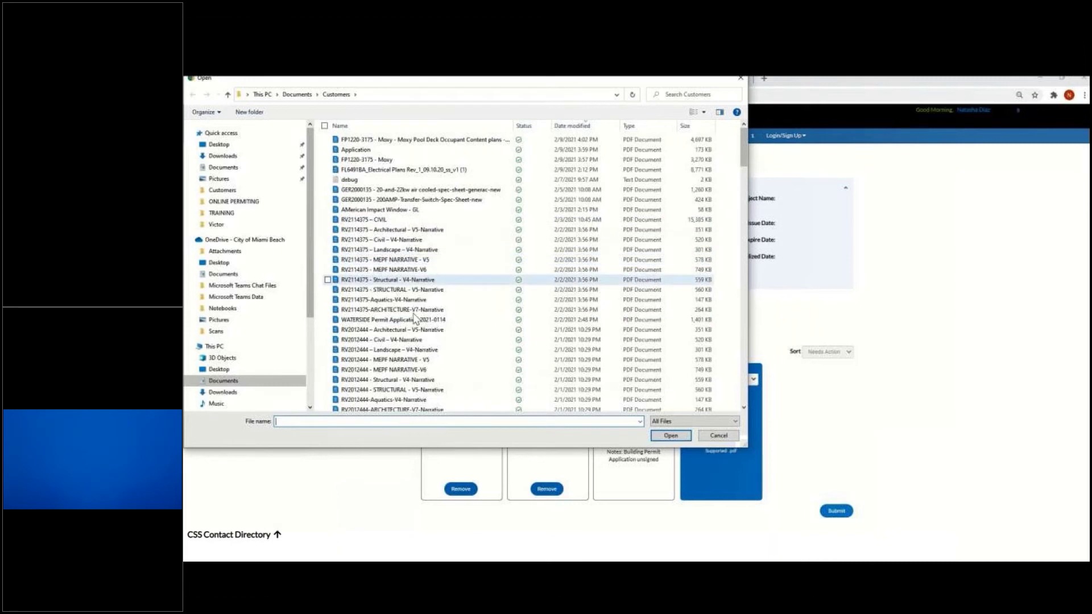
scroll(414, 323, down, 6)
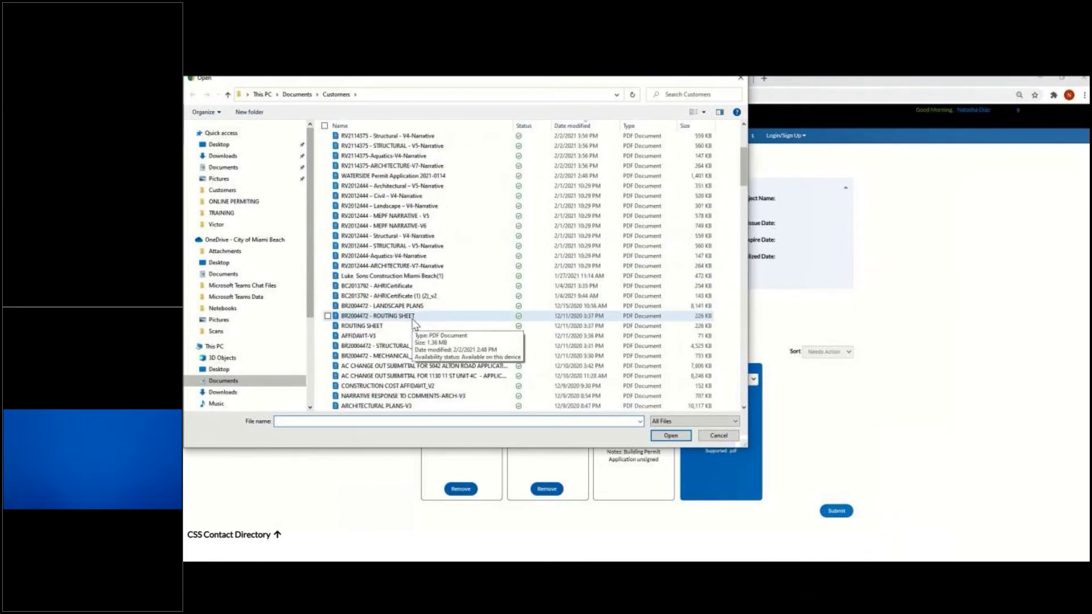
scroll(406, 352, down, 5)
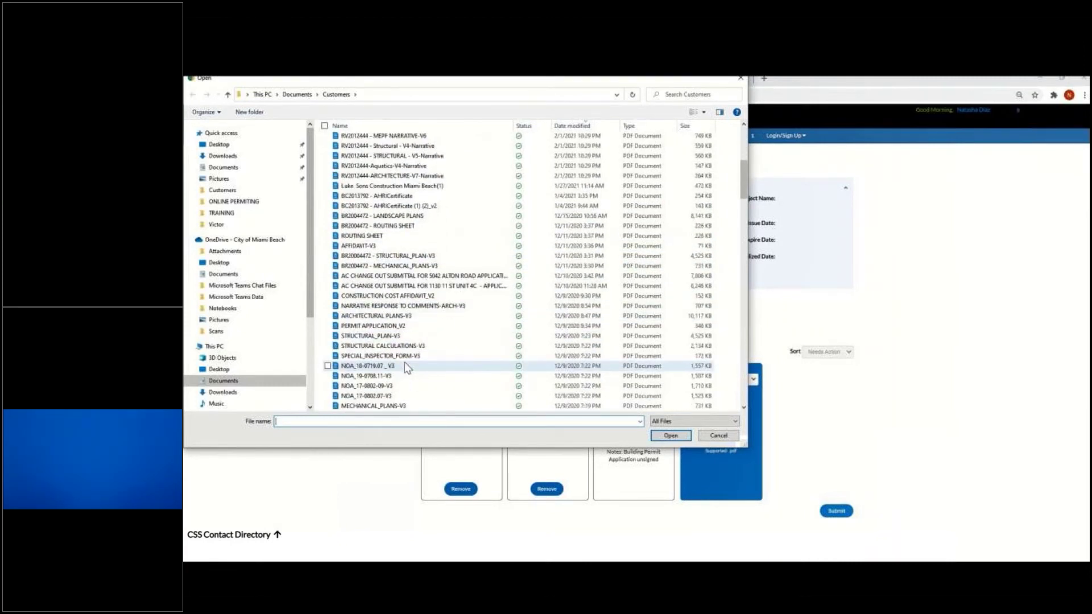
scroll(405, 367, down, 3)
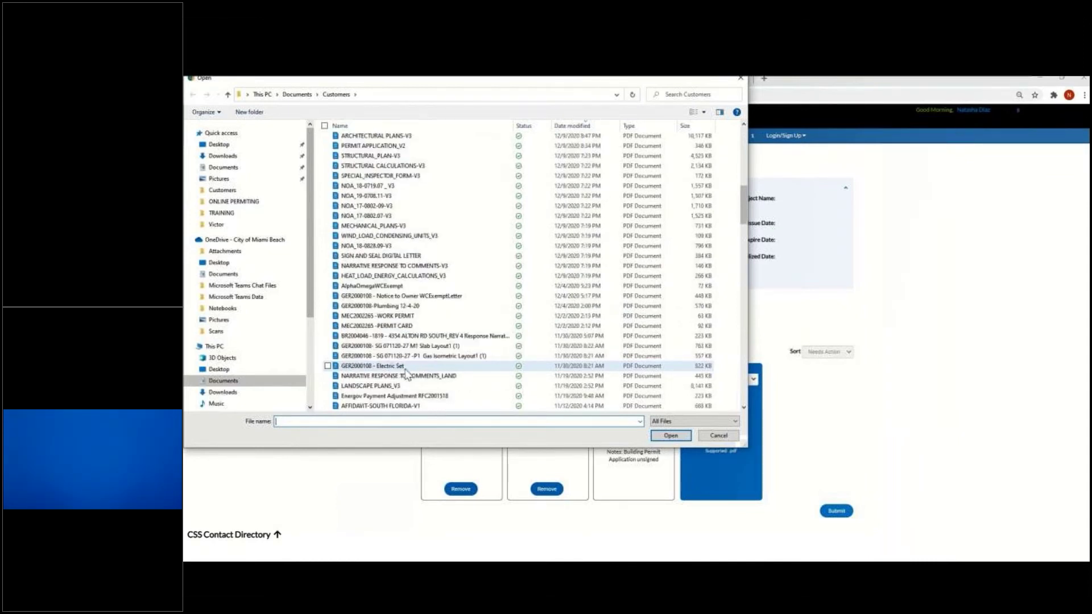
double_click(402, 367)
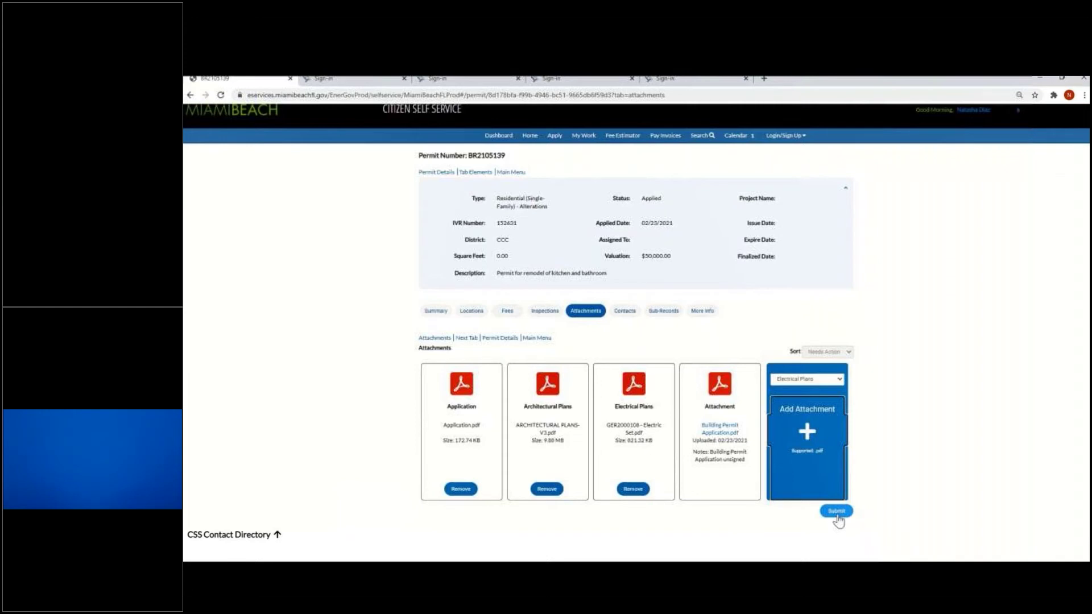
Submit the Application, Architectural Plans and Electrical Plans files for review and confirm
click(837, 512)
click(834, 518)
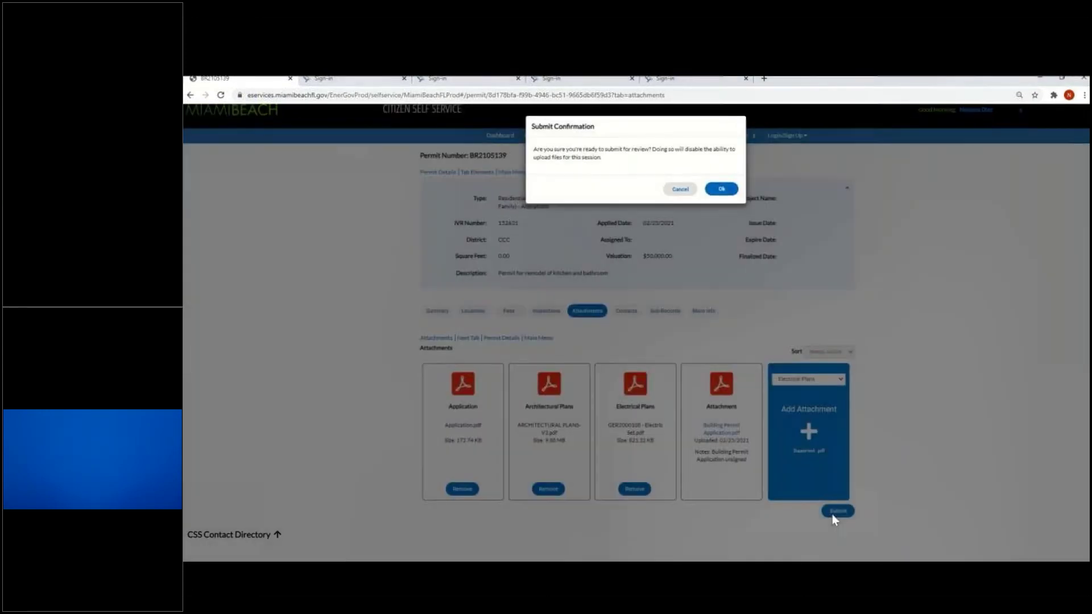
click(559, 166)
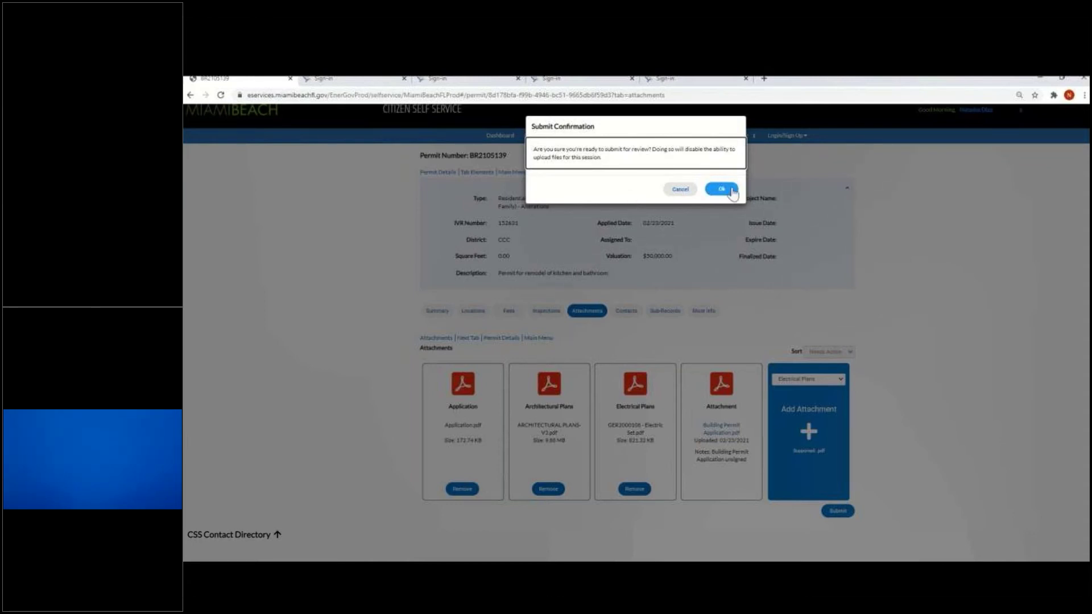
click(732, 190)
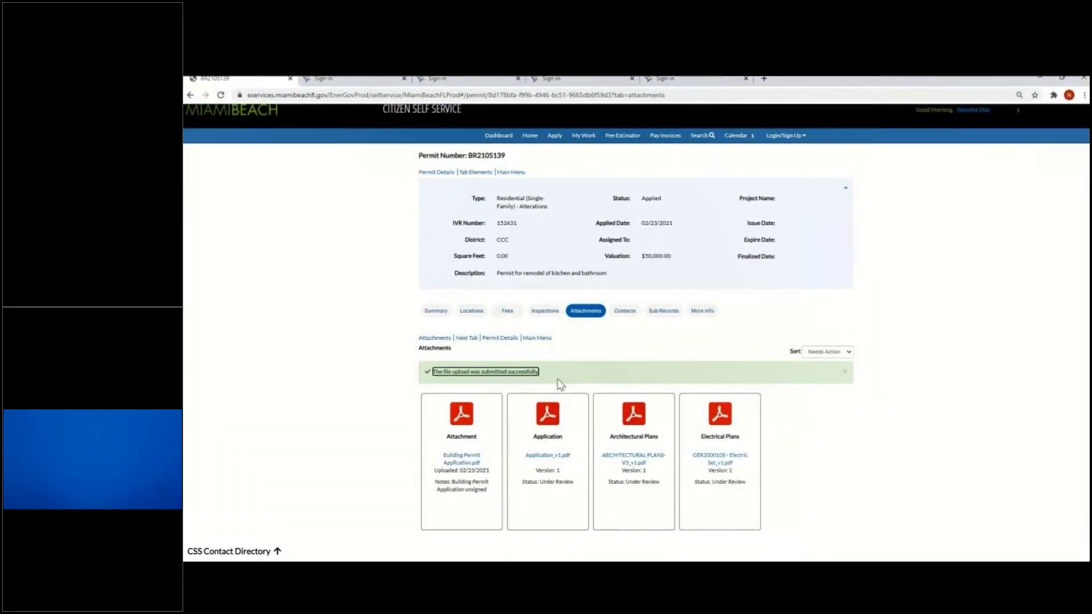
scroll(561, 385, down, 1)
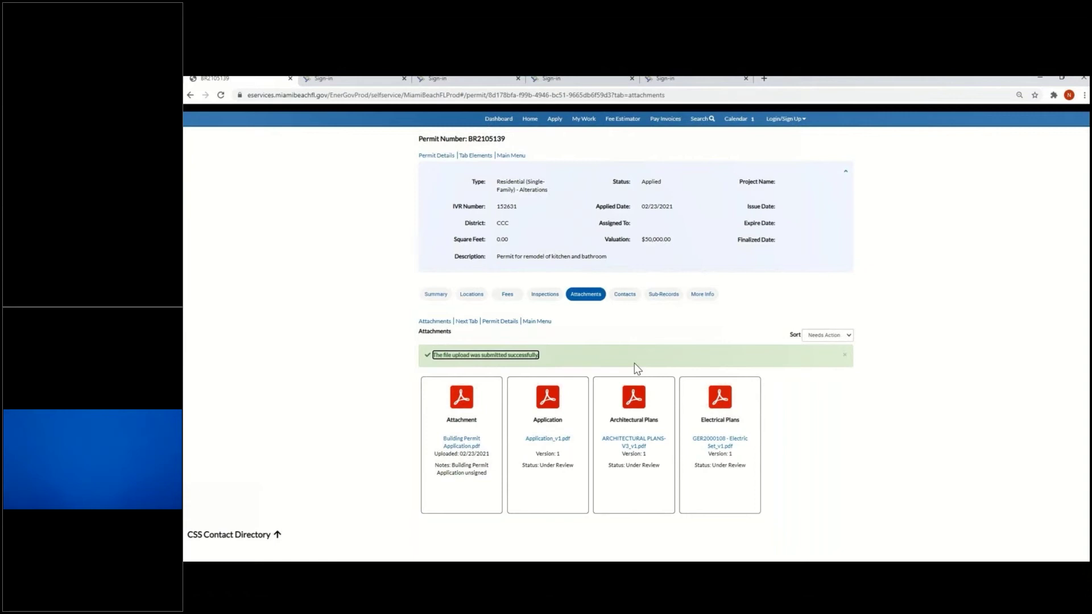
mouse_move(184, 450)
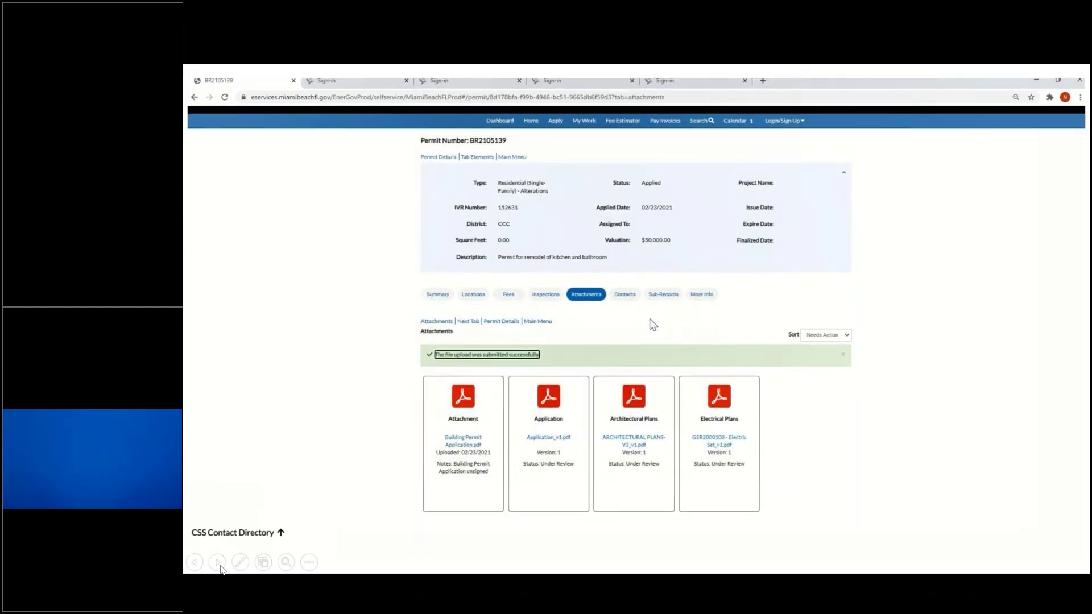
click(217, 562)
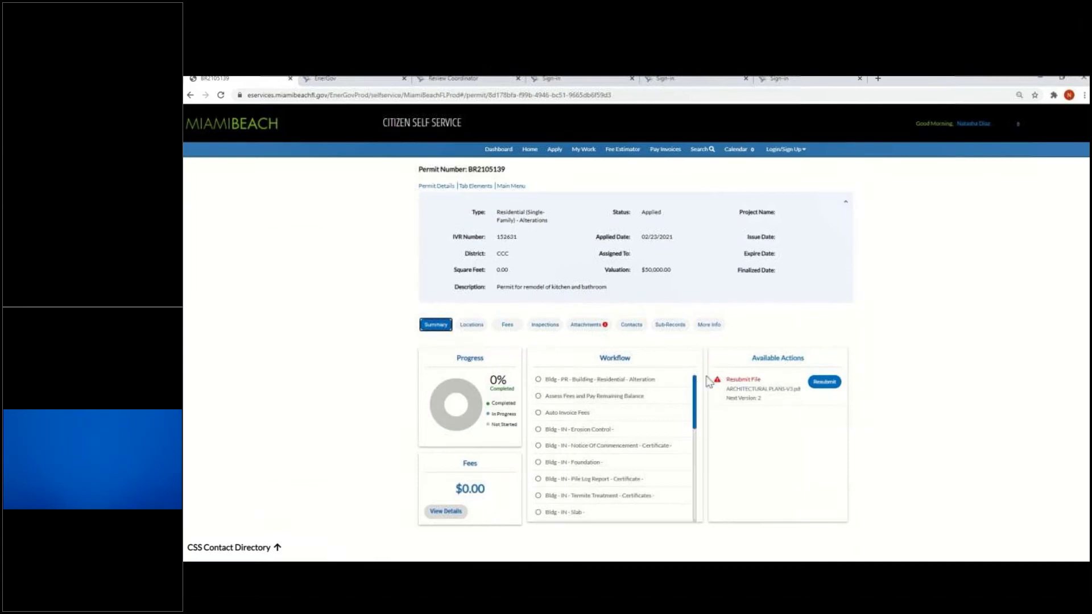
Read the Architectural Plans card's resubmit instructions, then start resubmitting that file
click(581, 327)
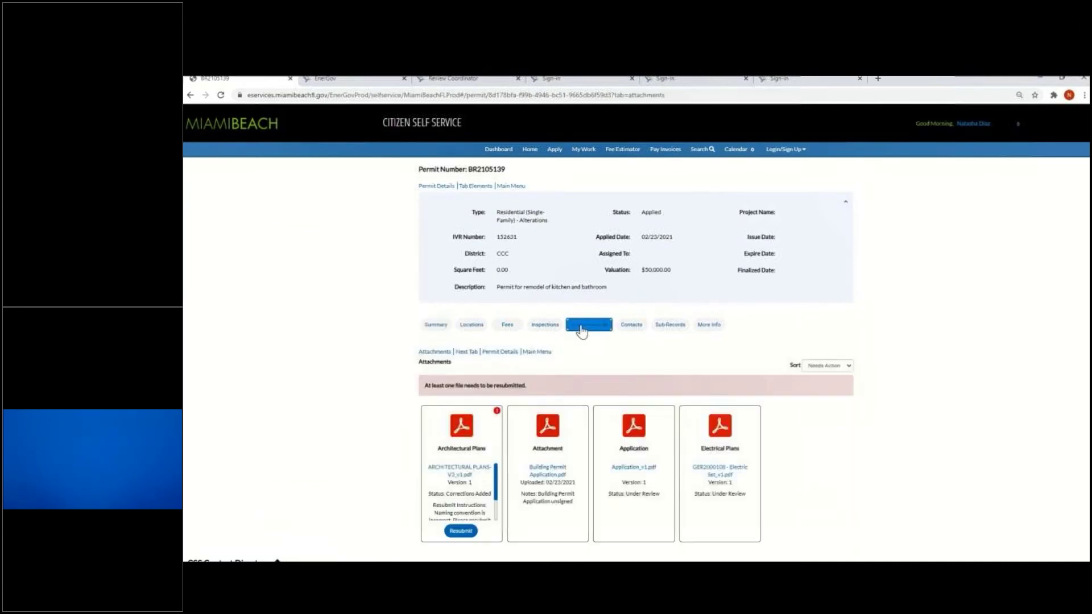
scroll(508, 402, down, 2)
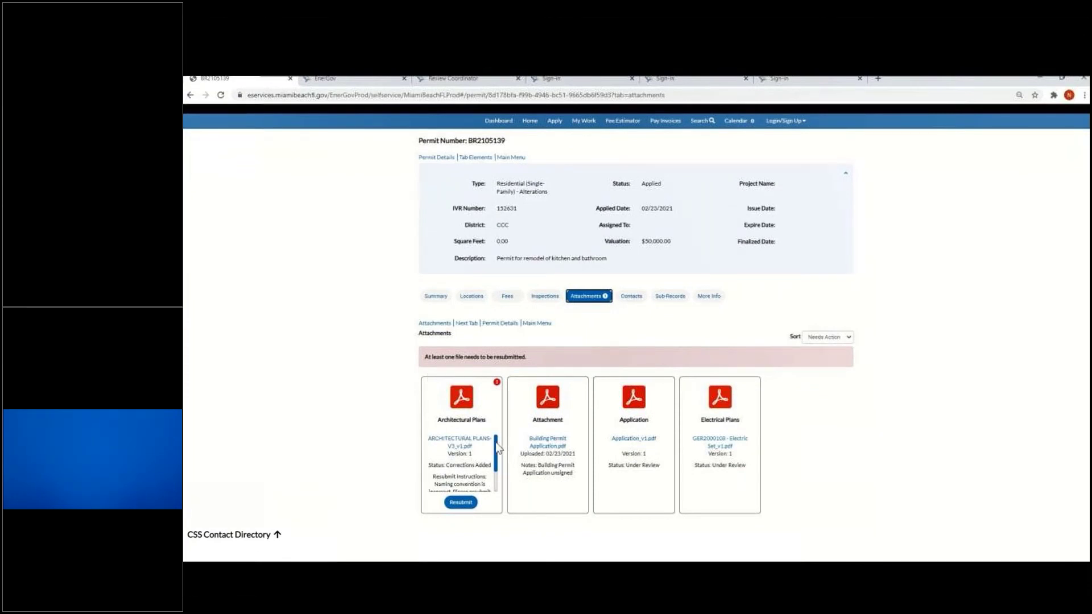
drag(496, 448, 501, 487)
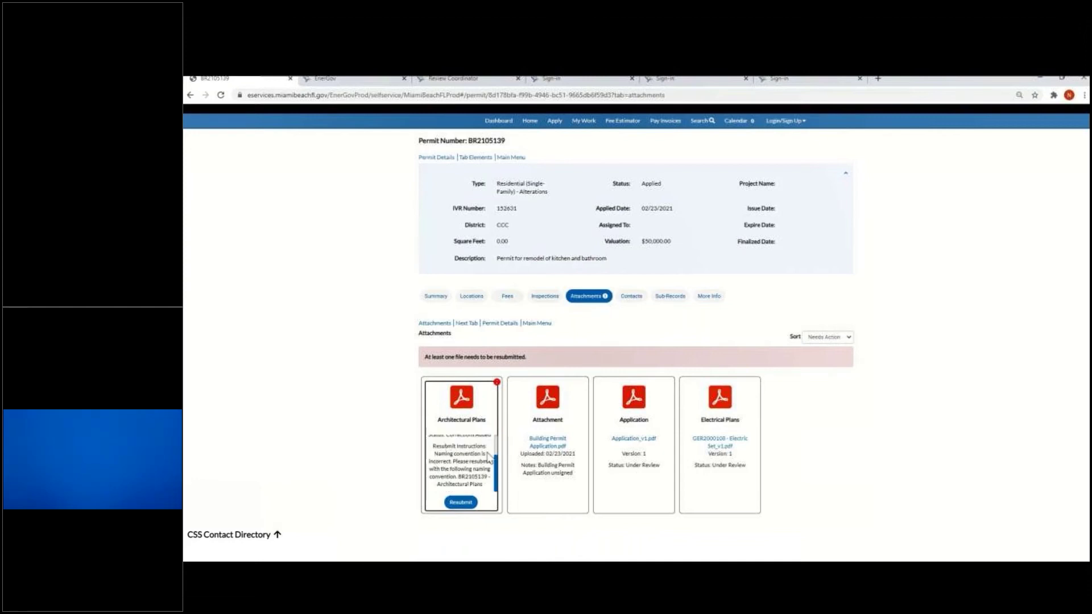
mouse_move(495, 467)
mouse_down()
mouse_move(496, 454)
mouse_move(497, 472)
mouse_up()
scroll(496, 472, up, 3)
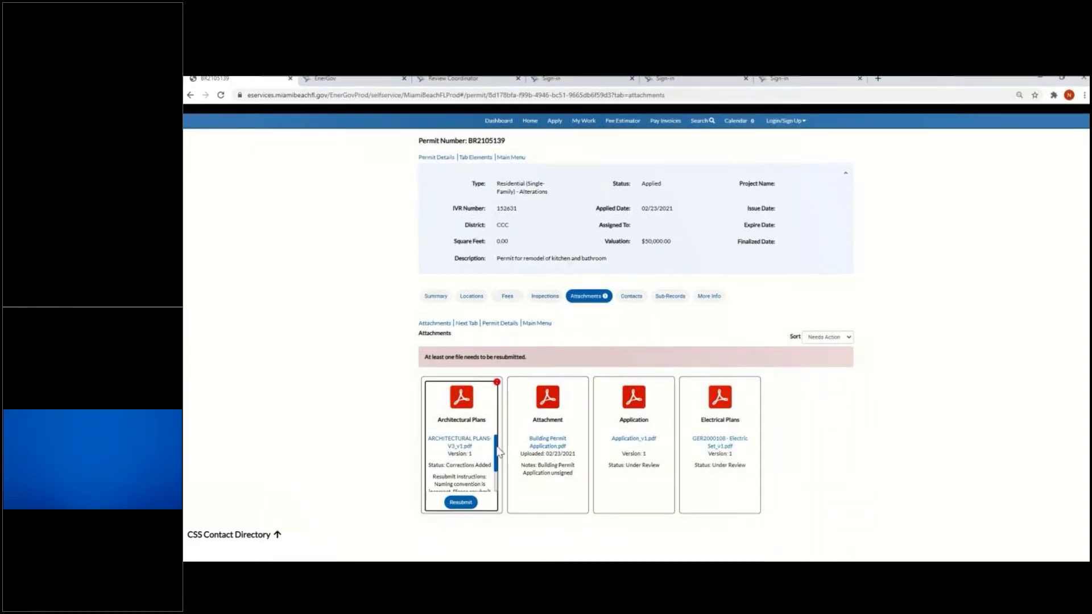
scroll(499, 450, down, 2)
scroll(500, 445, up, 2)
drag(500, 447, 501, 492)
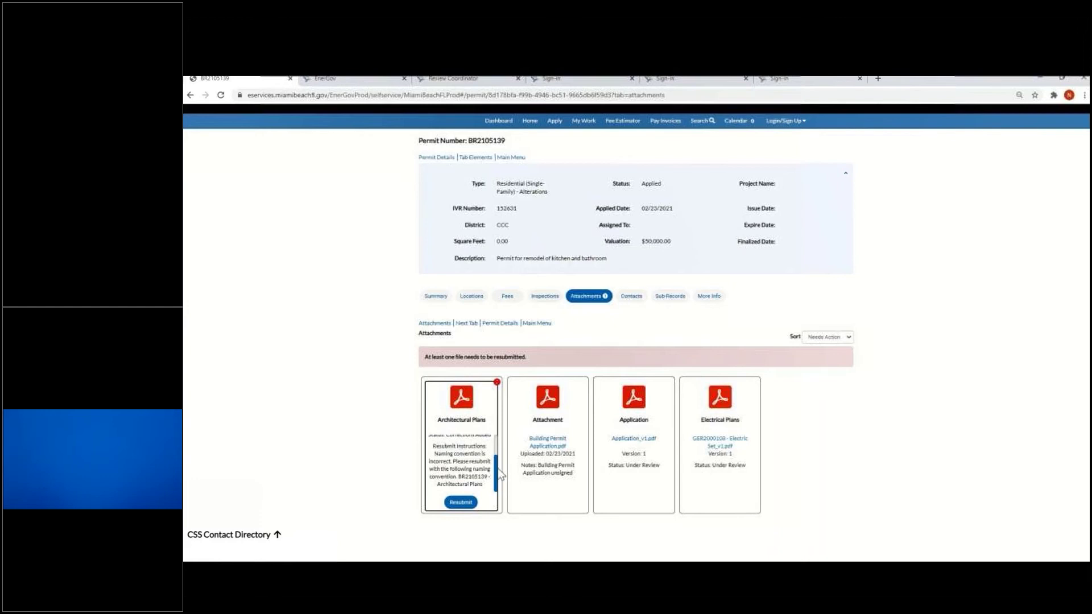
click(461, 502)
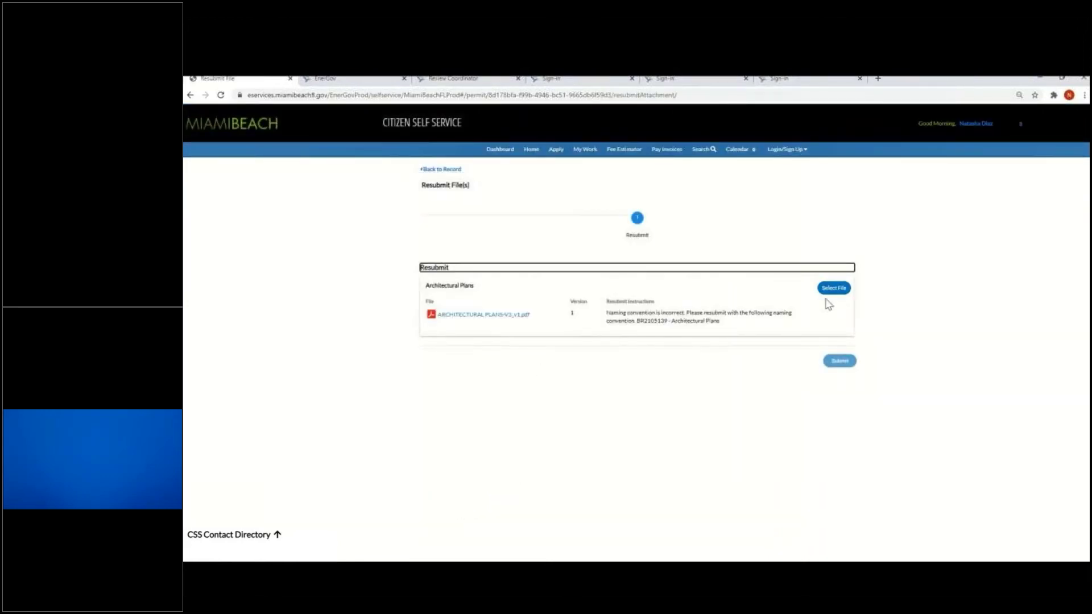
click(839, 291)
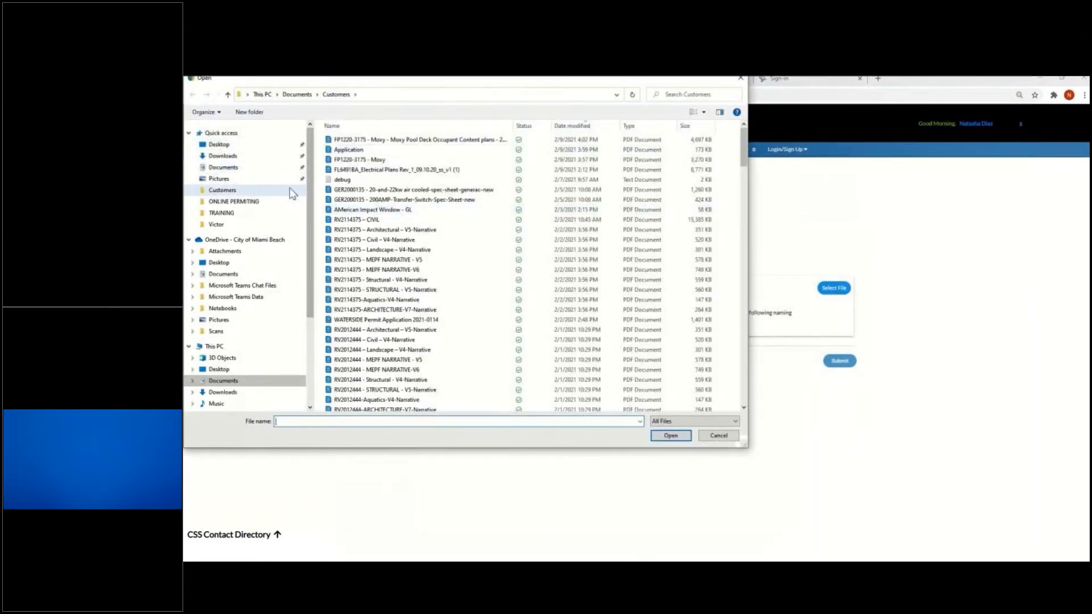
click(219, 214)
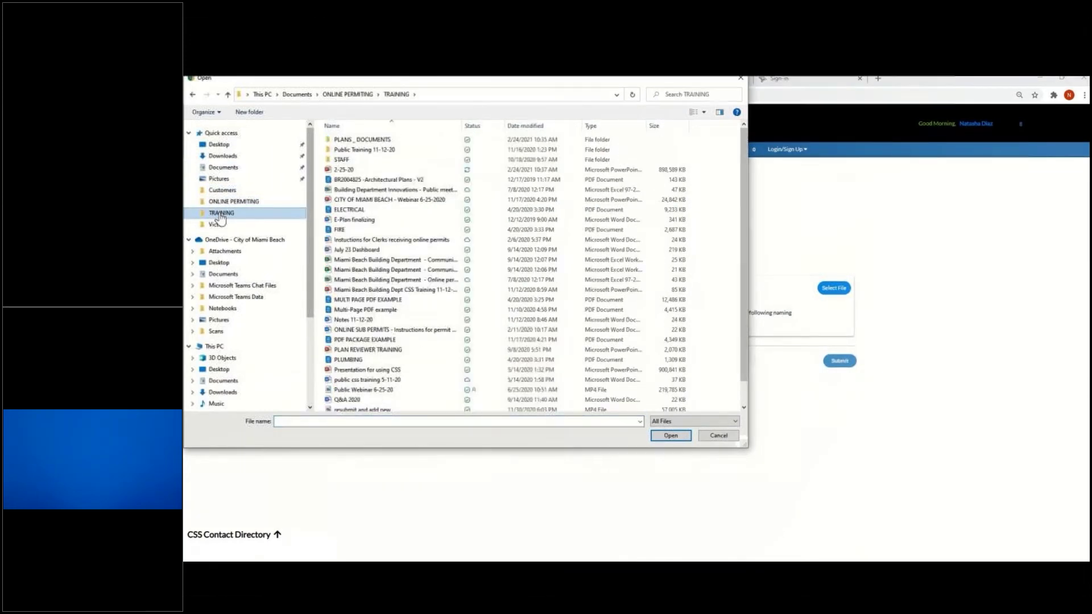
click(390, 142)
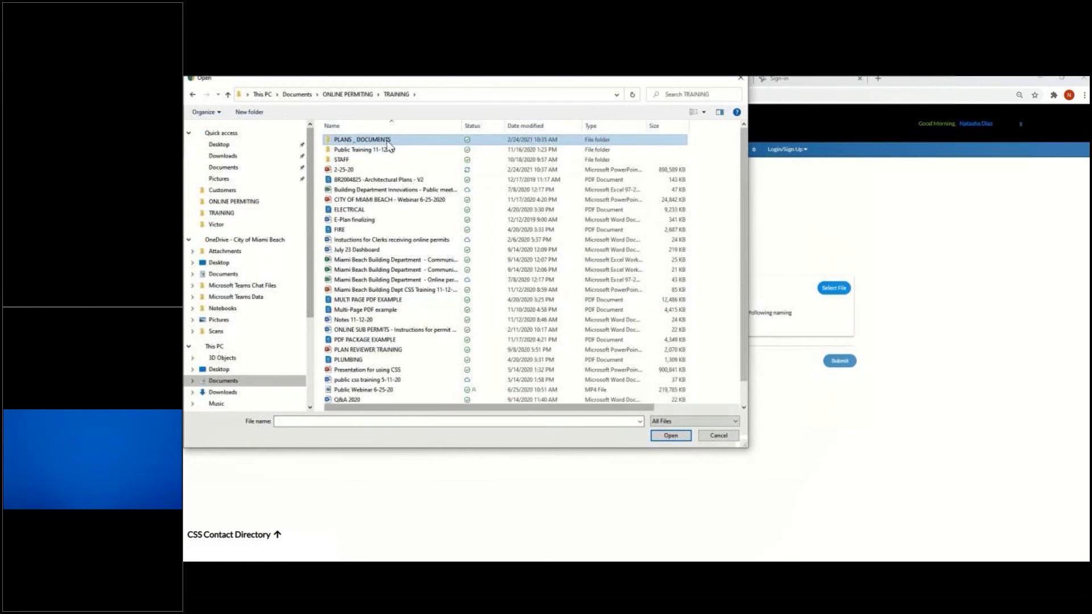
double_click(389, 142)
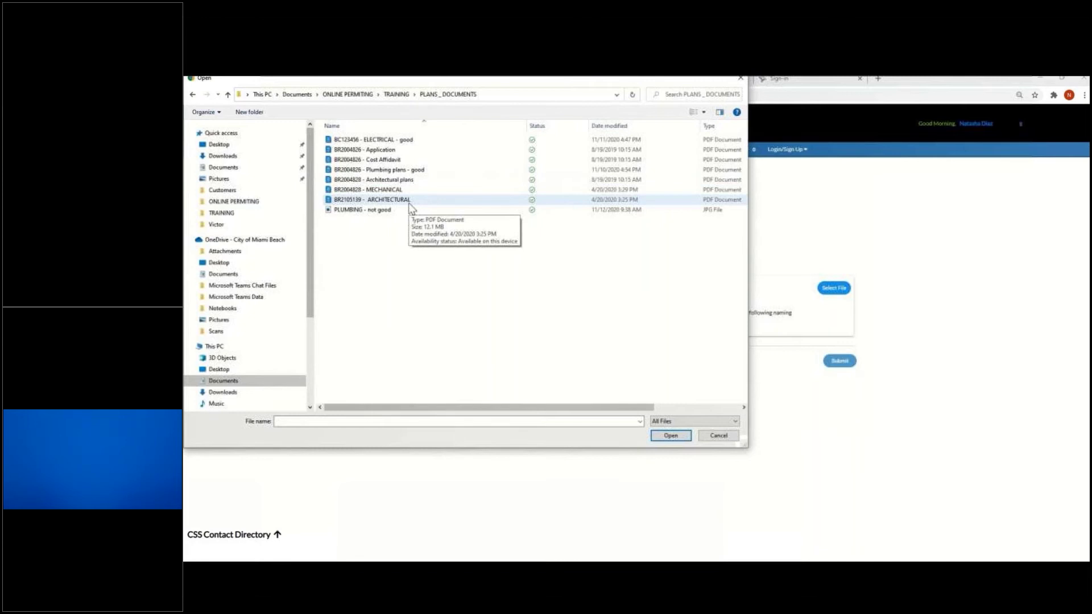
double_click(392, 200)
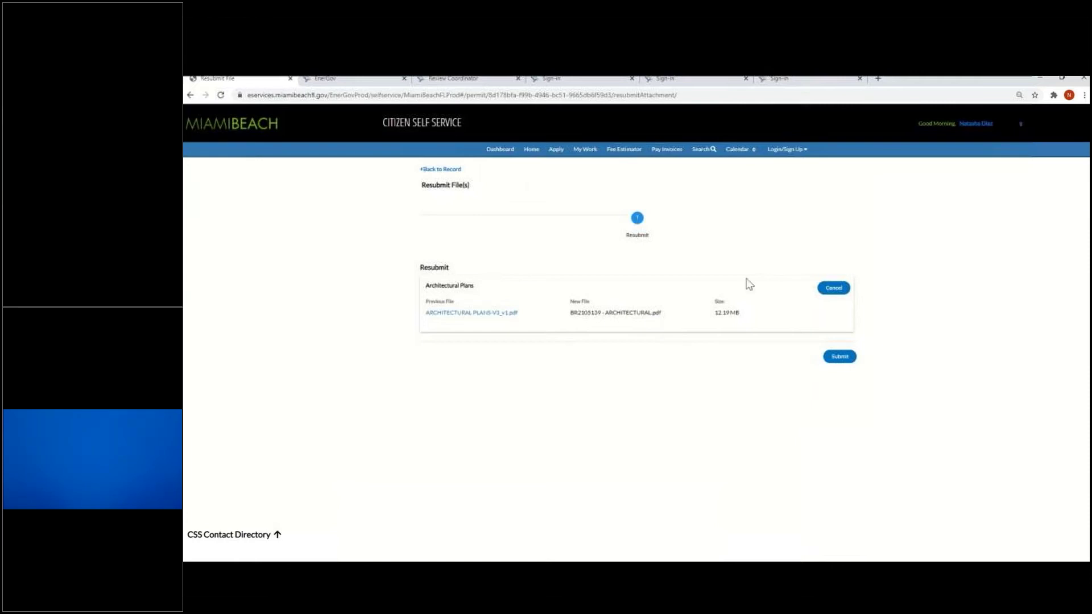
click(840, 359)
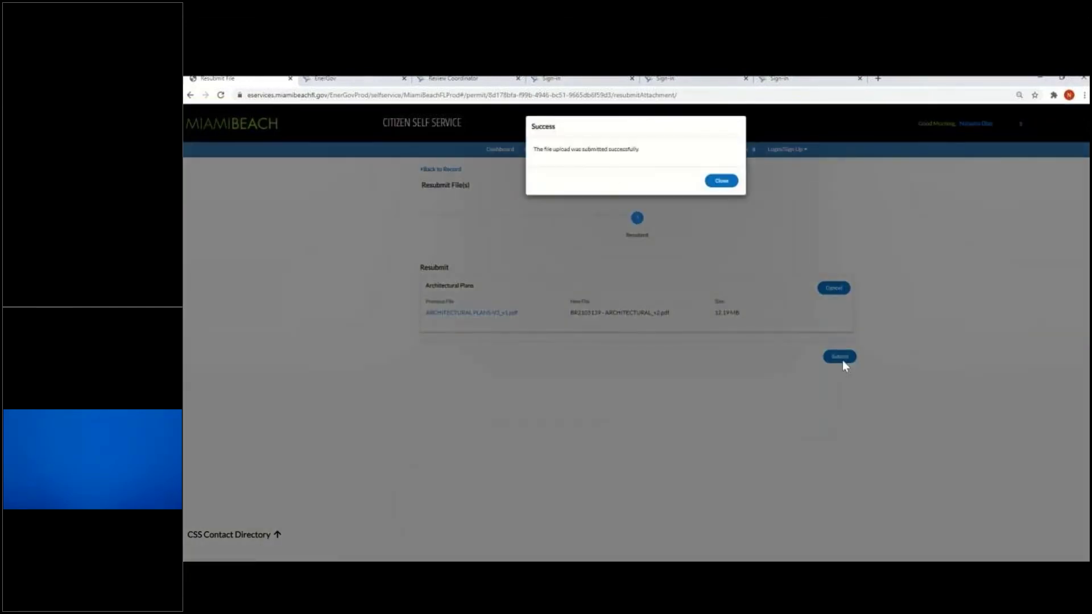
click(566, 162)
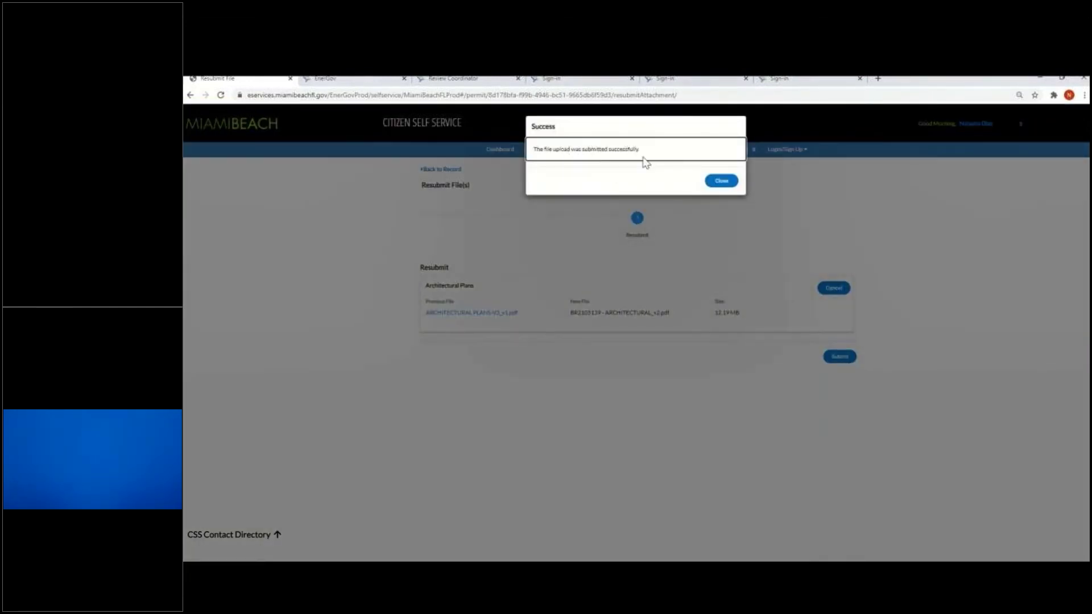
click(724, 183)
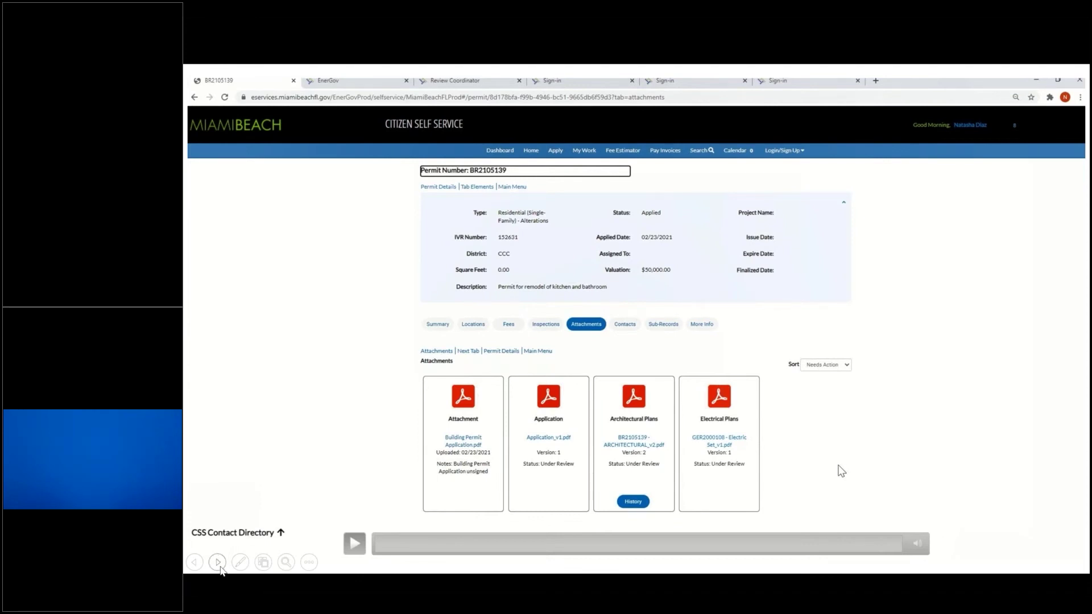
click(219, 565)
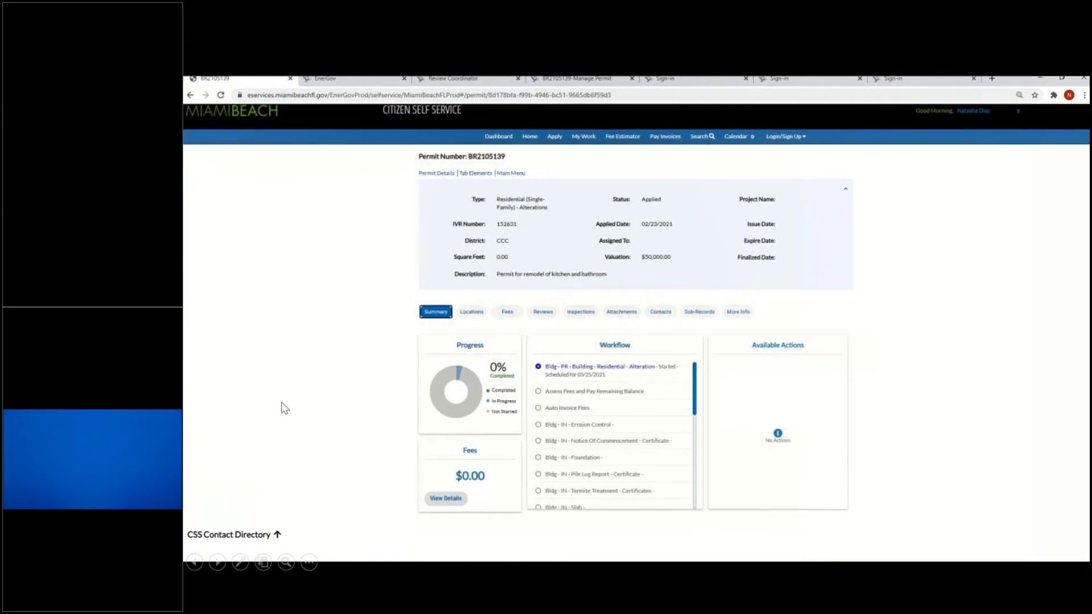
click(544, 313)
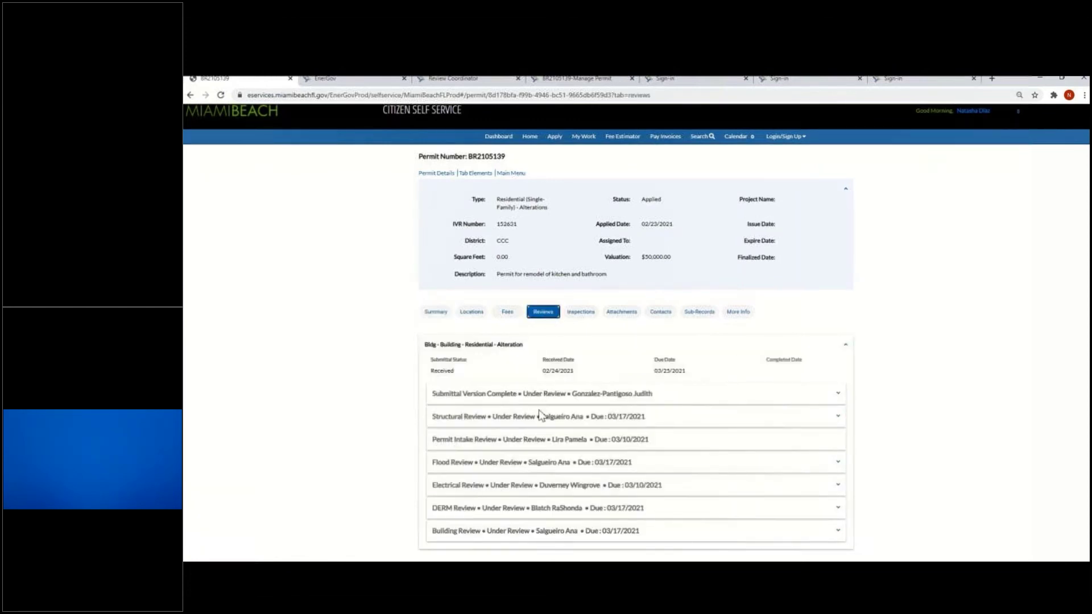
scroll(538, 412, down, 2)
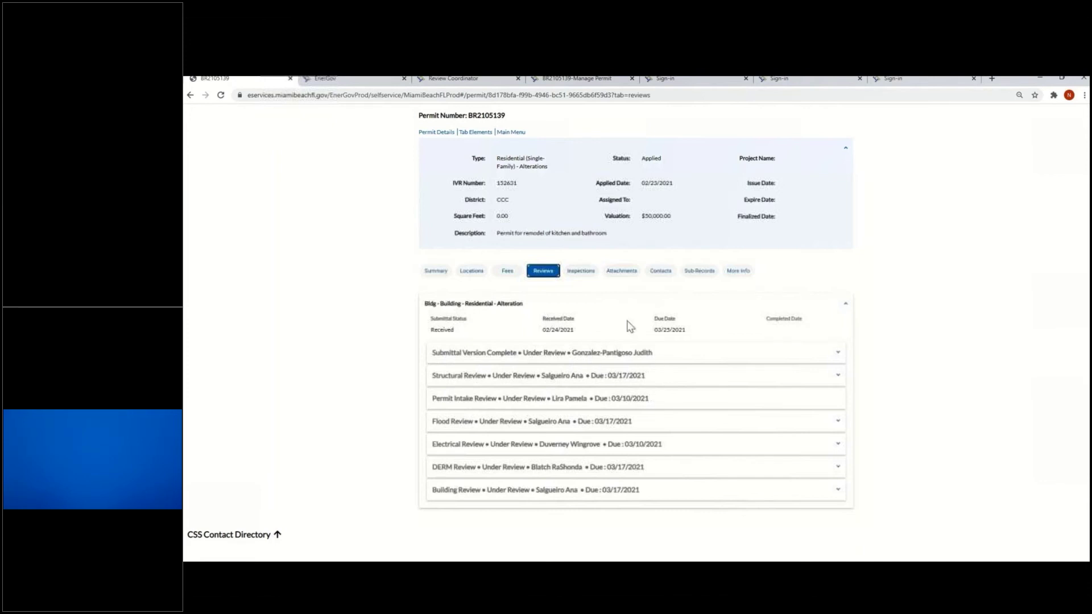
click(618, 272)
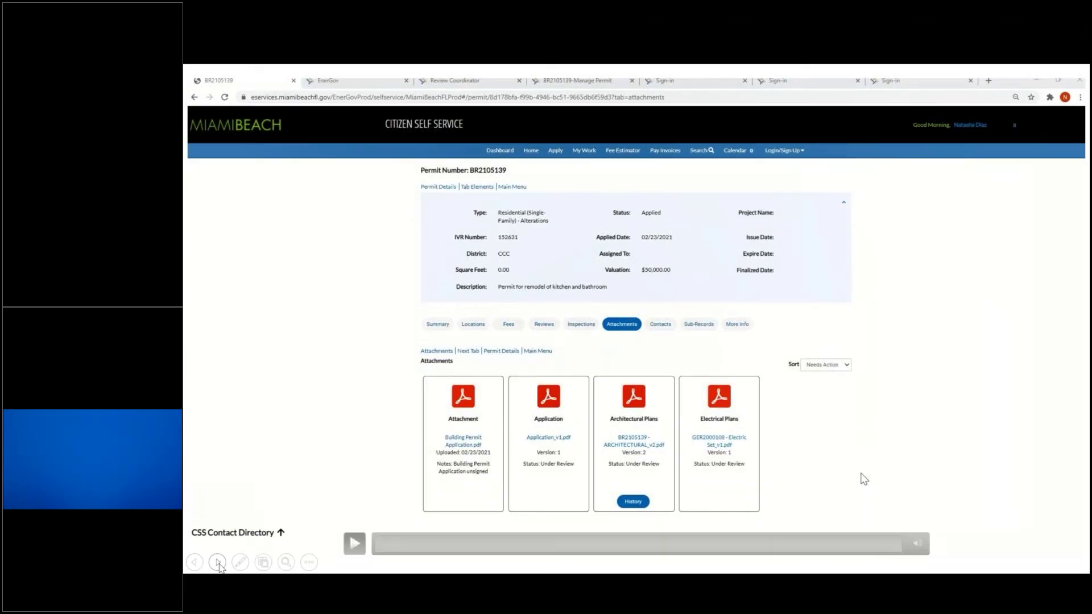
click(218, 563)
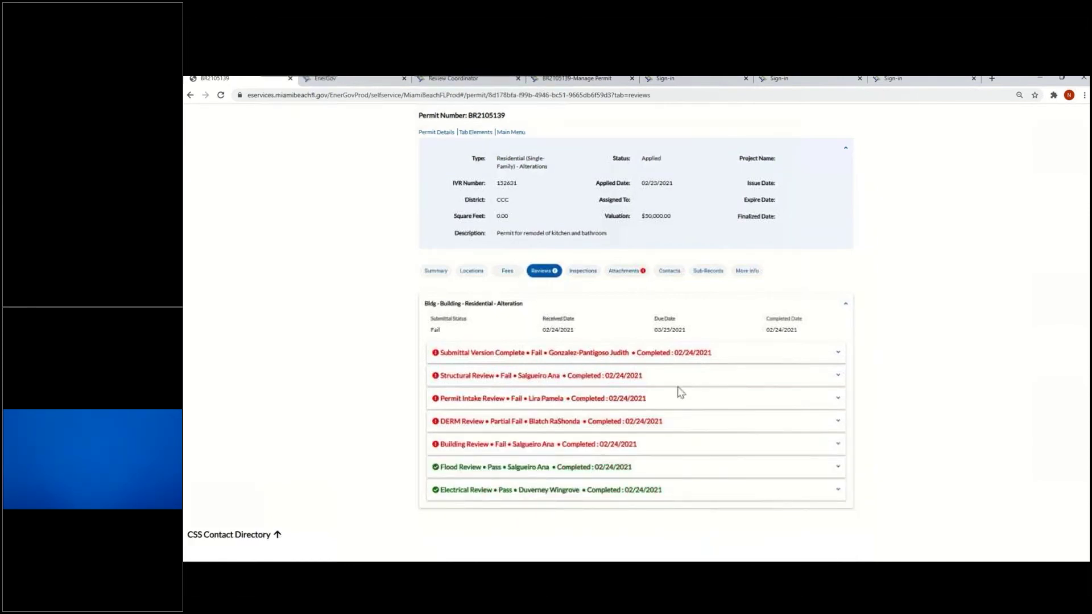
click(630, 273)
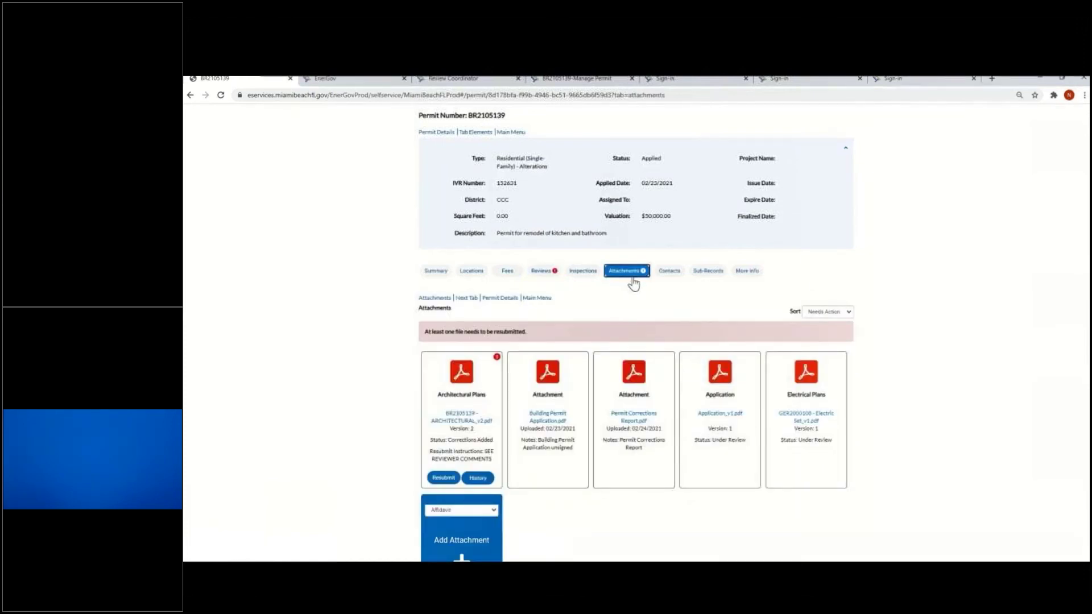
scroll(616, 313, down, 2)
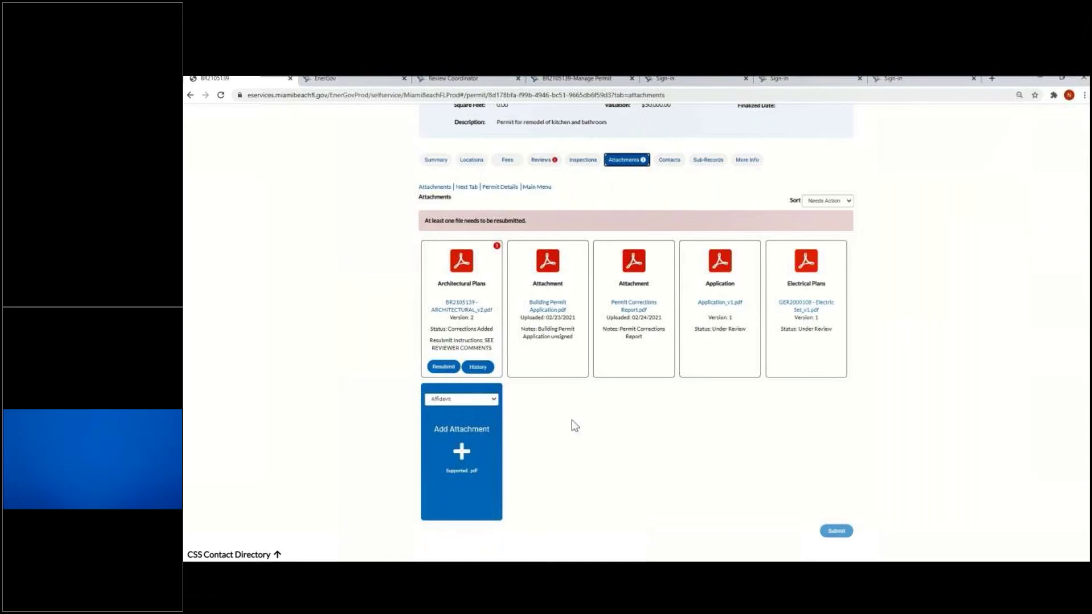
scroll(572, 425, up, 2)
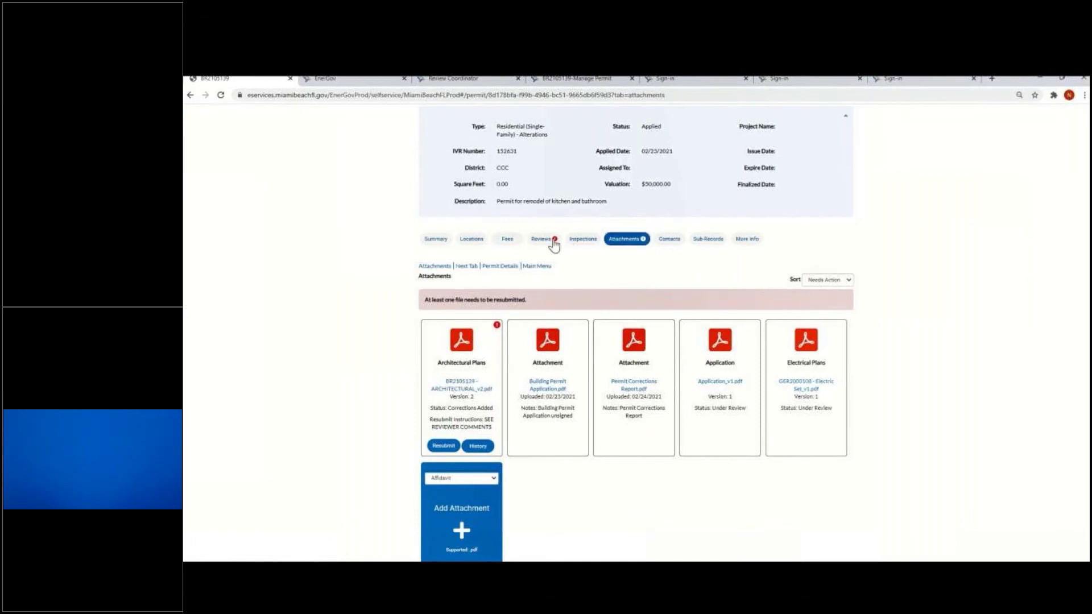
Read the Permit Intake Review comment, then revisit Architectural Plans v2 flagged Corrections Added
click(553, 243)
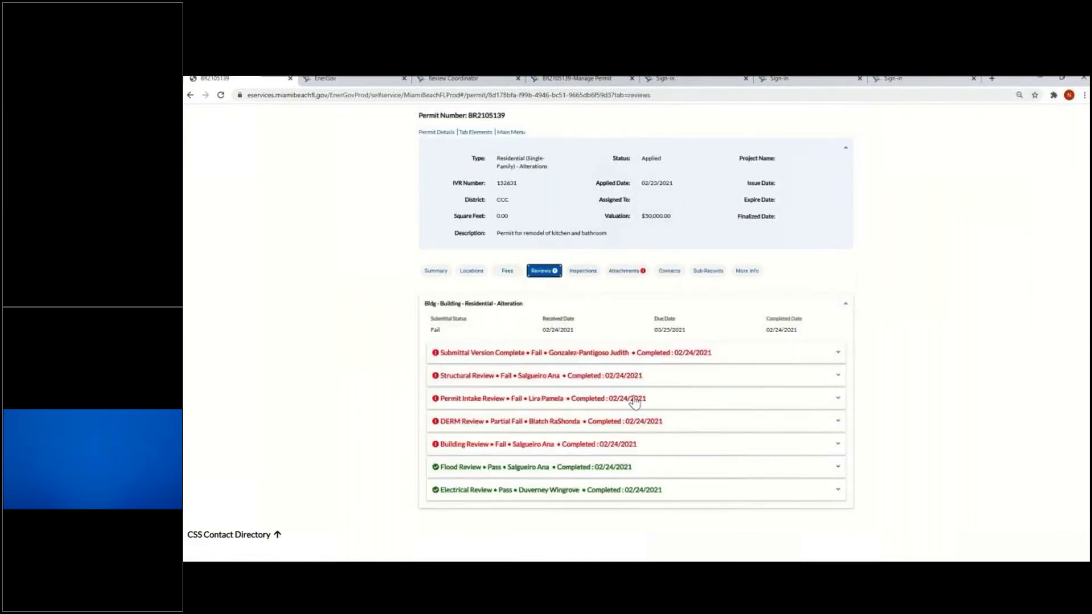
click(836, 400)
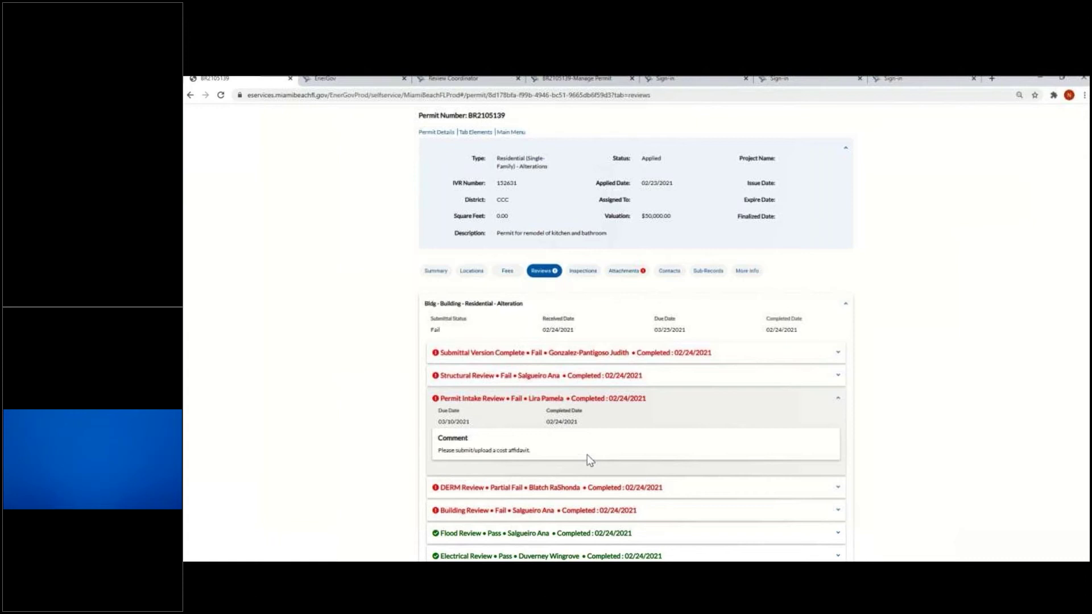
click(633, 278)
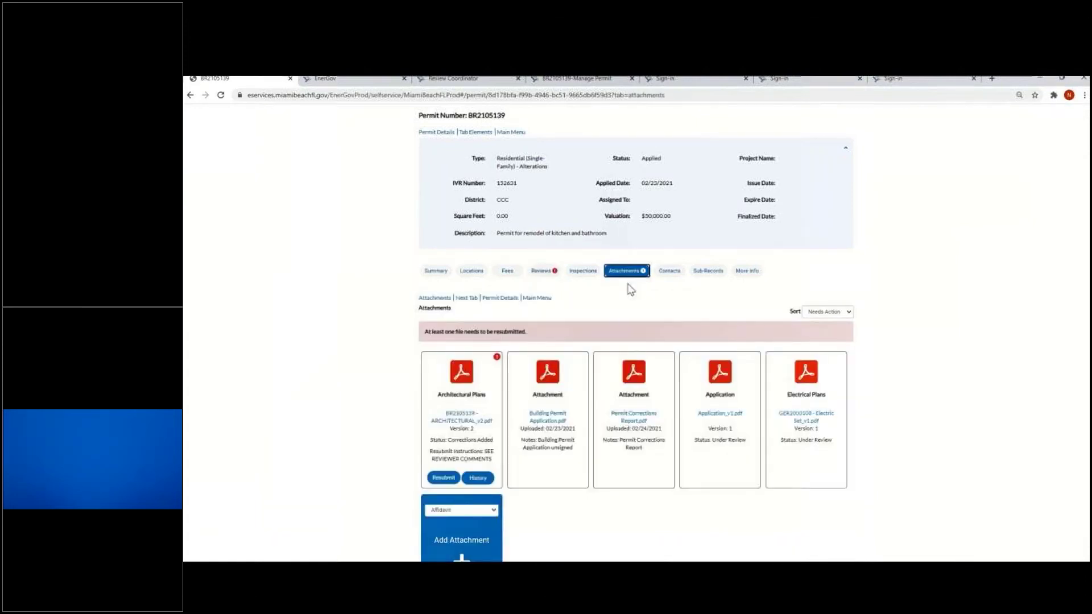
scroll(634, 298, down, 2)
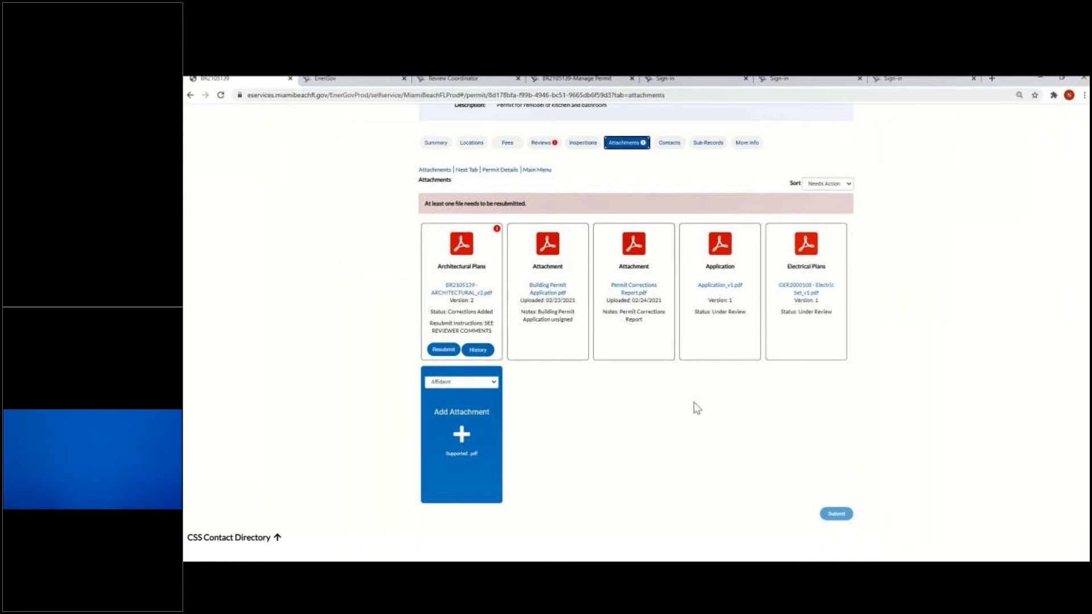
scroll(689, 401, up, 1)
scroll(690, 401, down, 1)
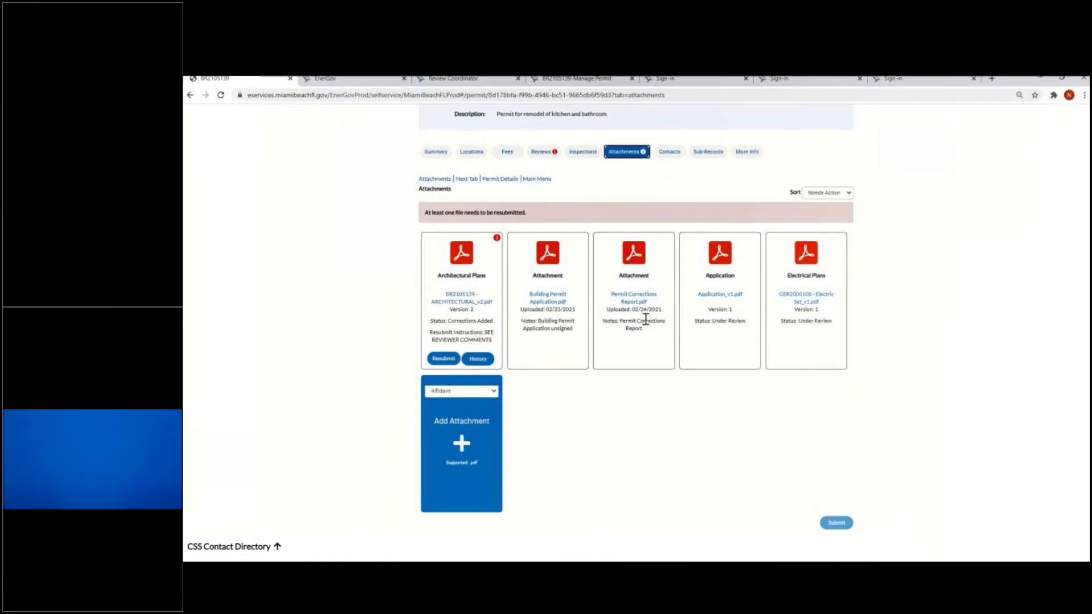
Start resubmitting and acknowledge the Submittal Version Complete, Structural and Permit Intake review comments
click(442, 359)
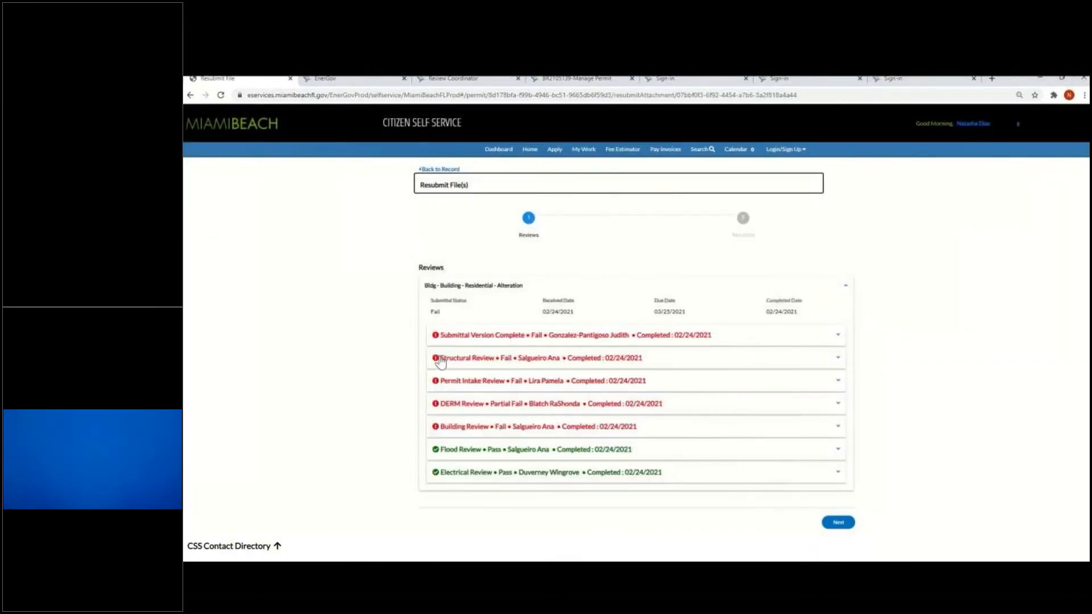
scroll(698, 276, down, 1)
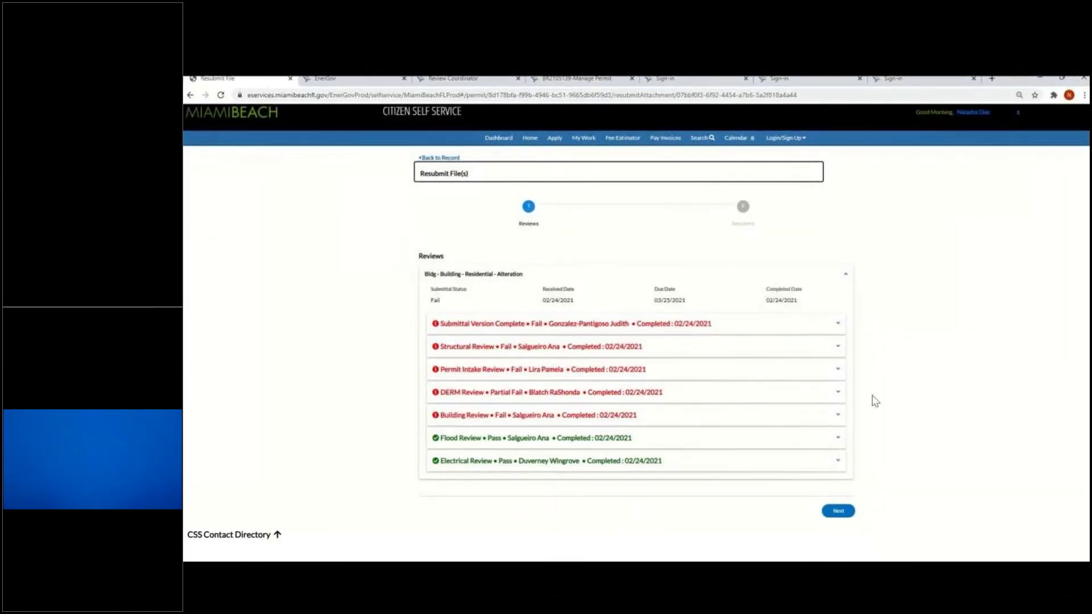
click(838, 347)
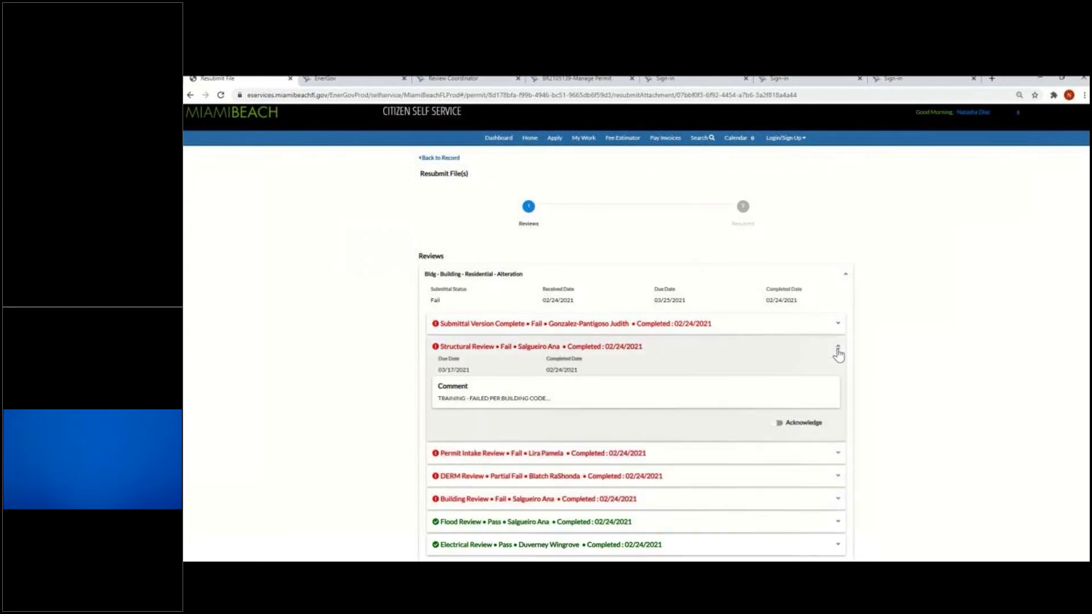
click(837, 349)
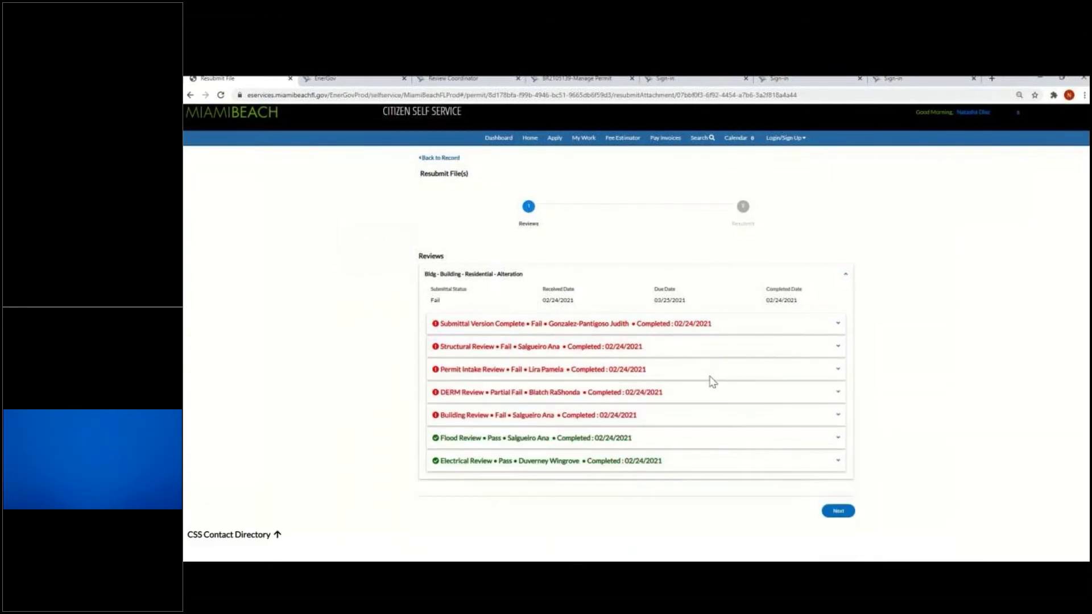
click(838, 325)
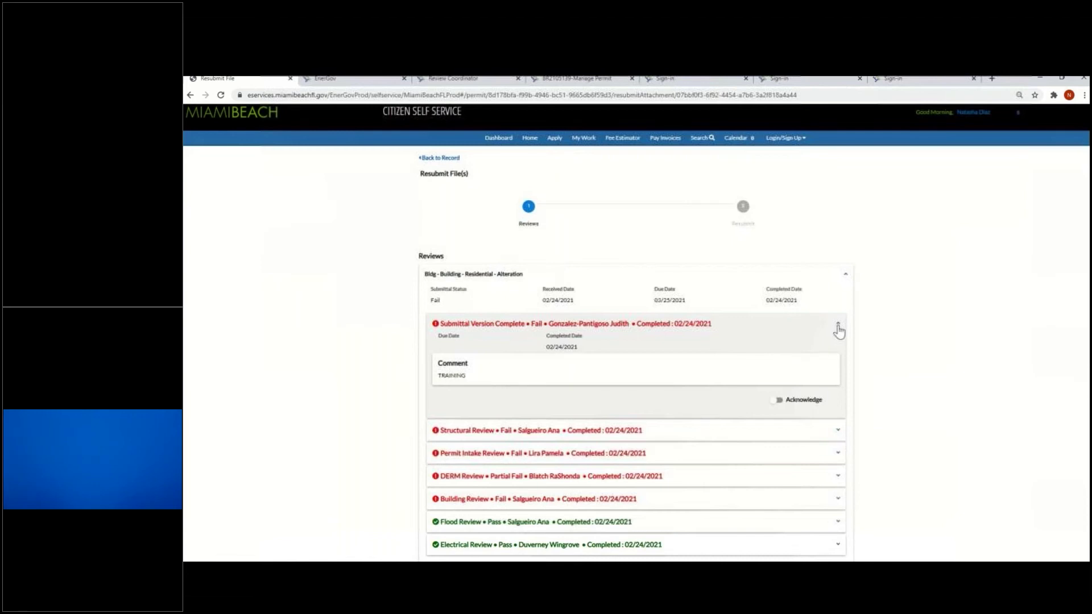
click(776, 401)
click(840, 432)
scroll(839, 435, down, 3)
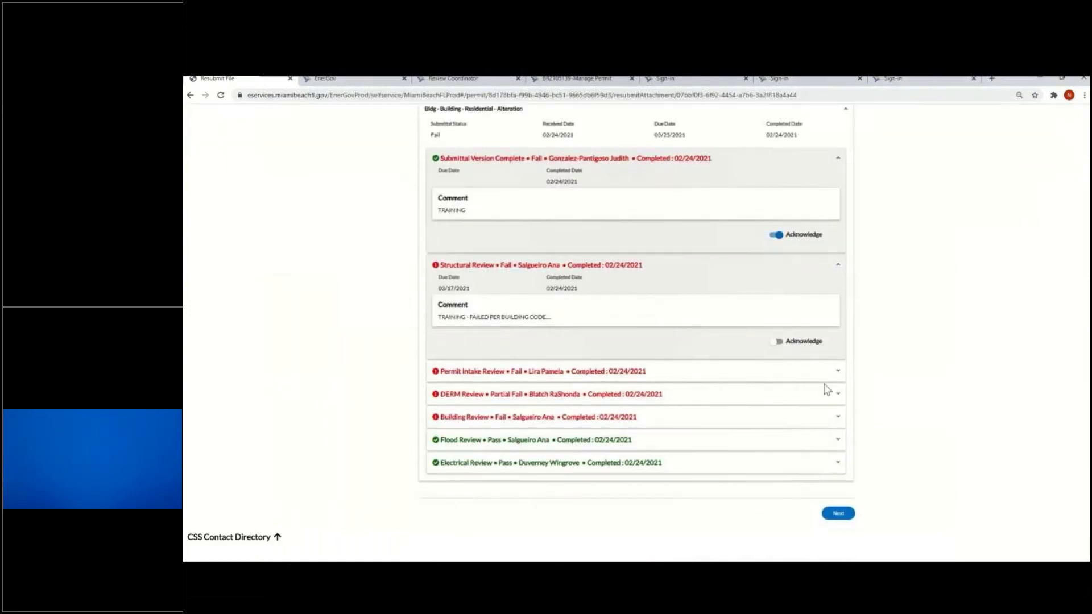
click(776, 342)
click(837, 372)
scroll(765, 424, down, 2)
click(774, 362)
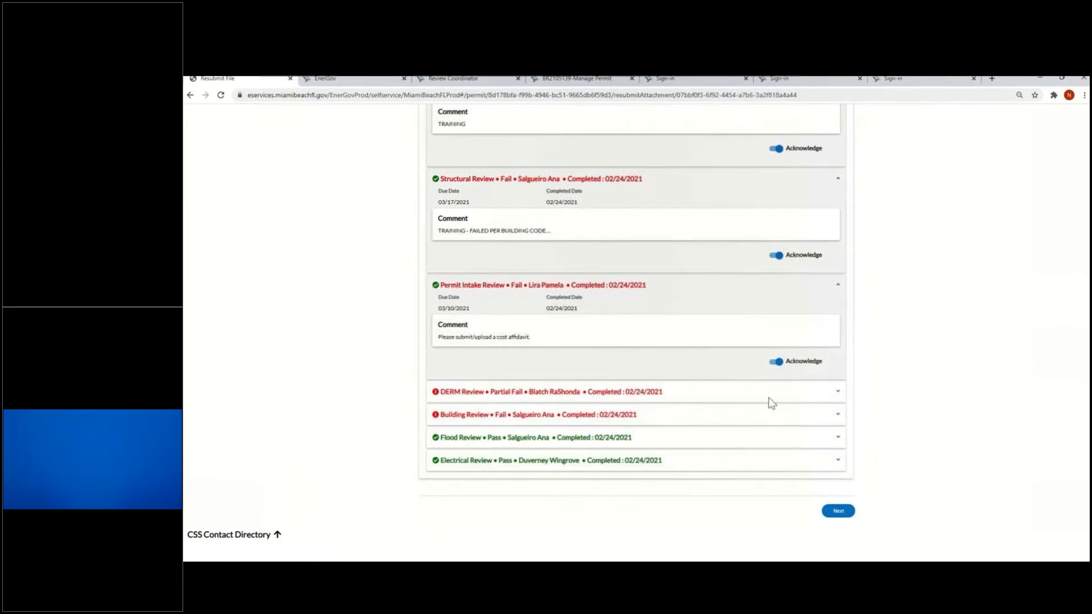
Clear the unacknowledged-reviews warning, acknowledge the Building Review, and advance to file resubmission
click(838, 512)
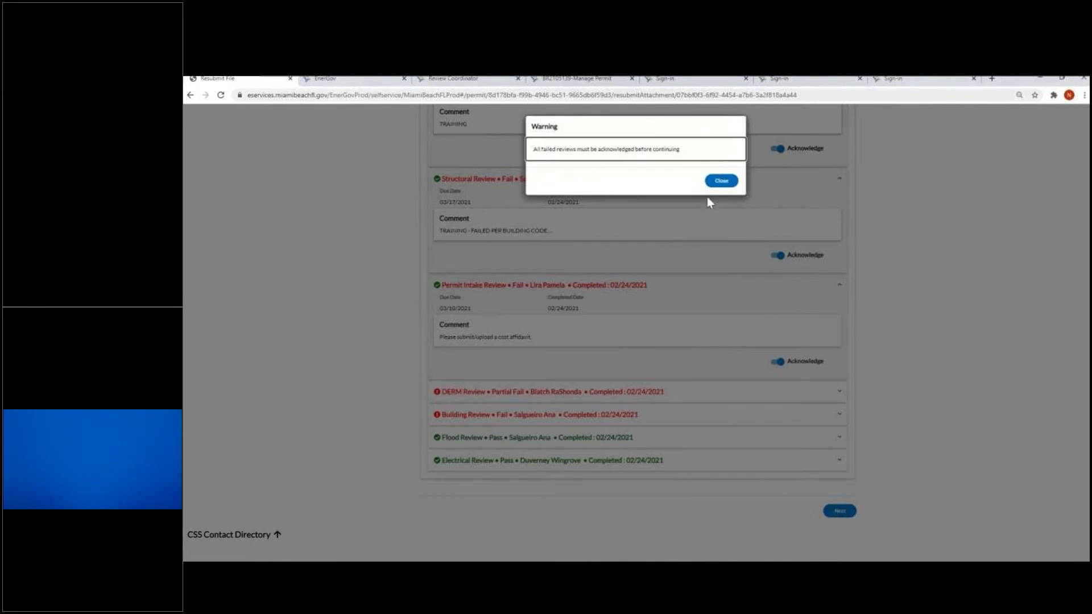
click(721, 181)
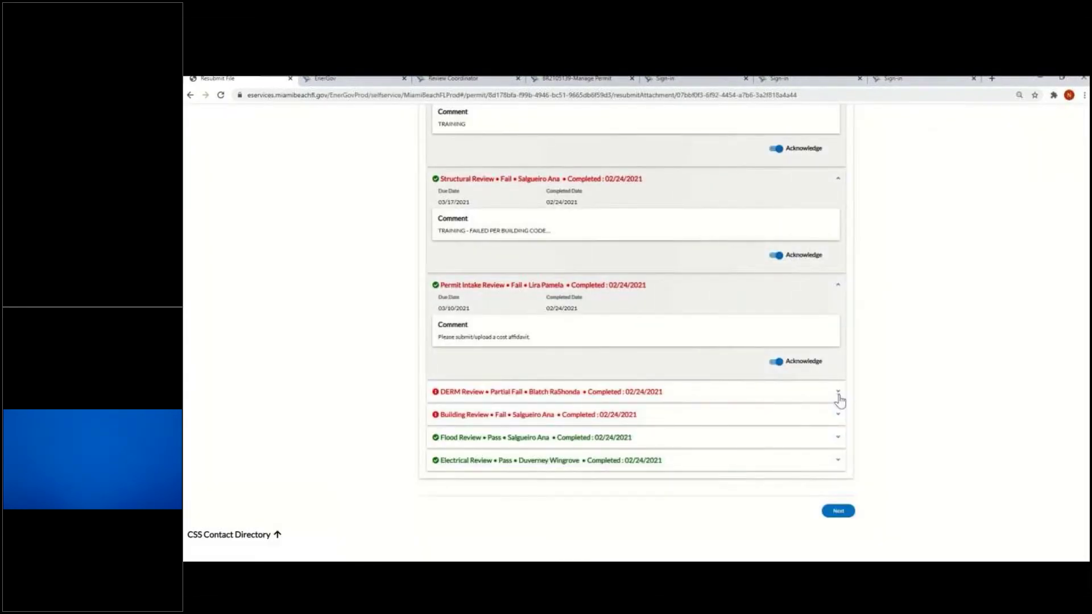
click(838, 393)
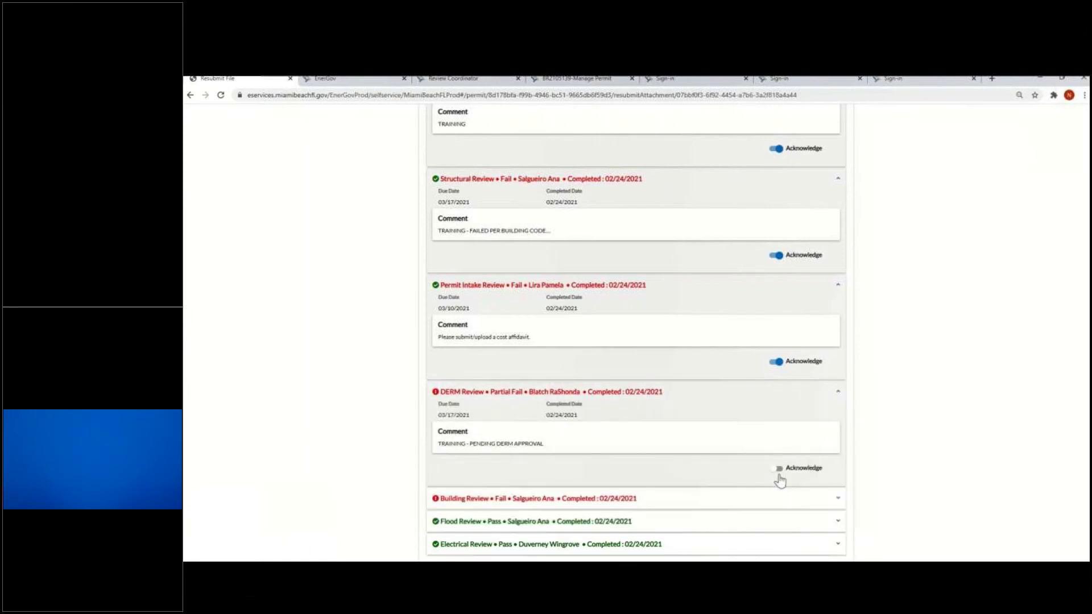
scroll(779, 480, down, 2)
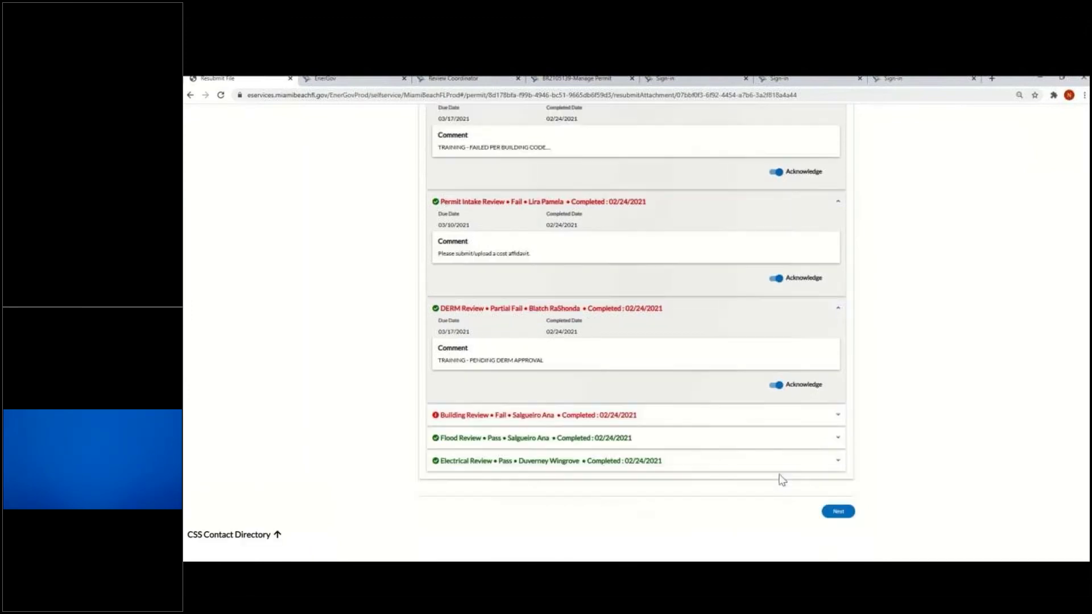
click(837, 416)
scroll(755, 450, down, 2)
click(776, 408)
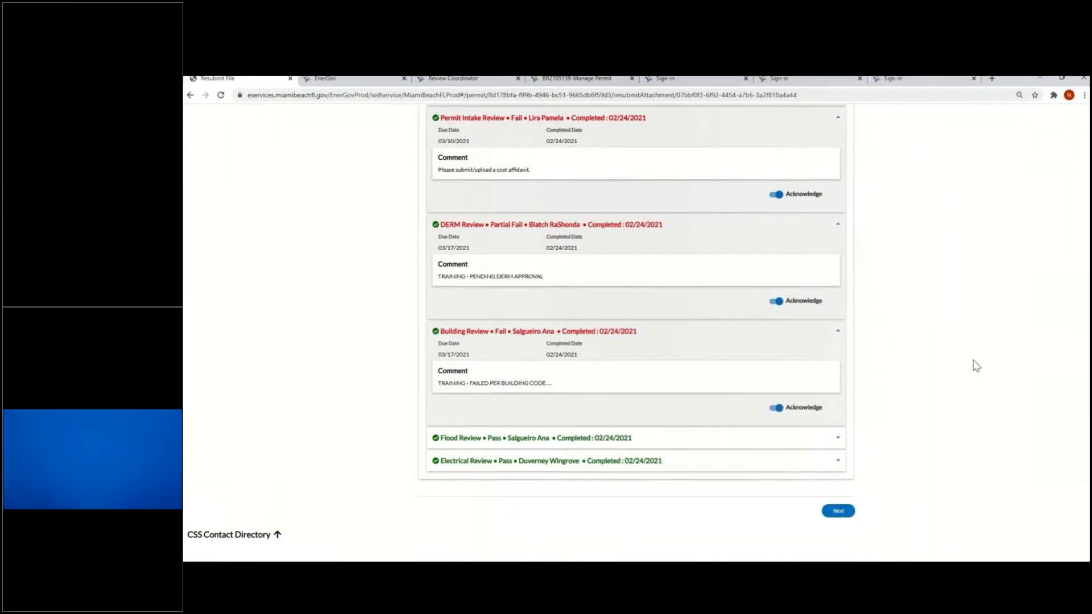
click(839, 510)
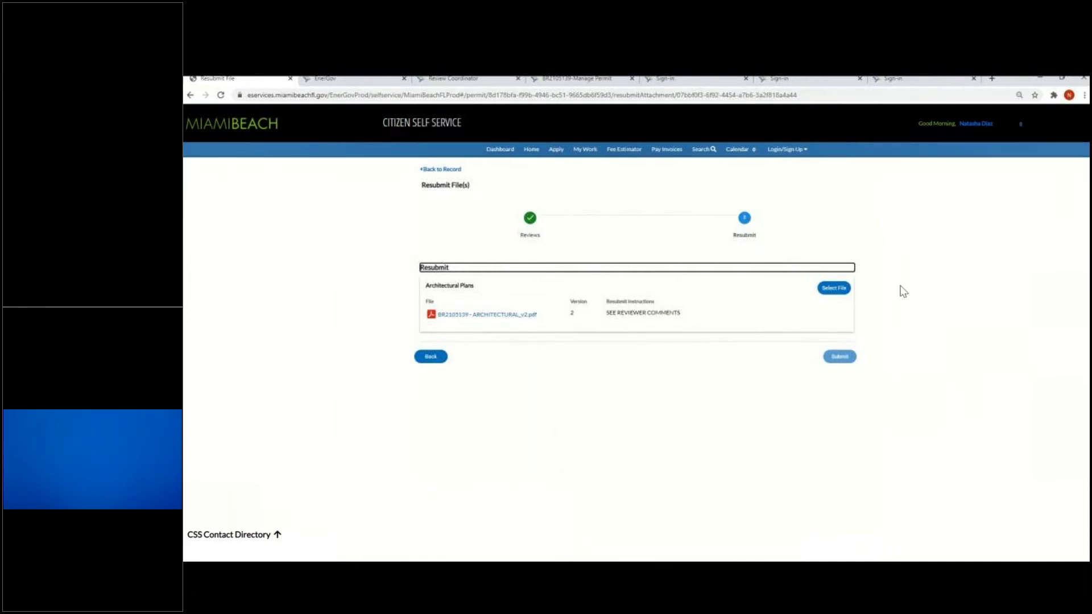
click(839, 294)
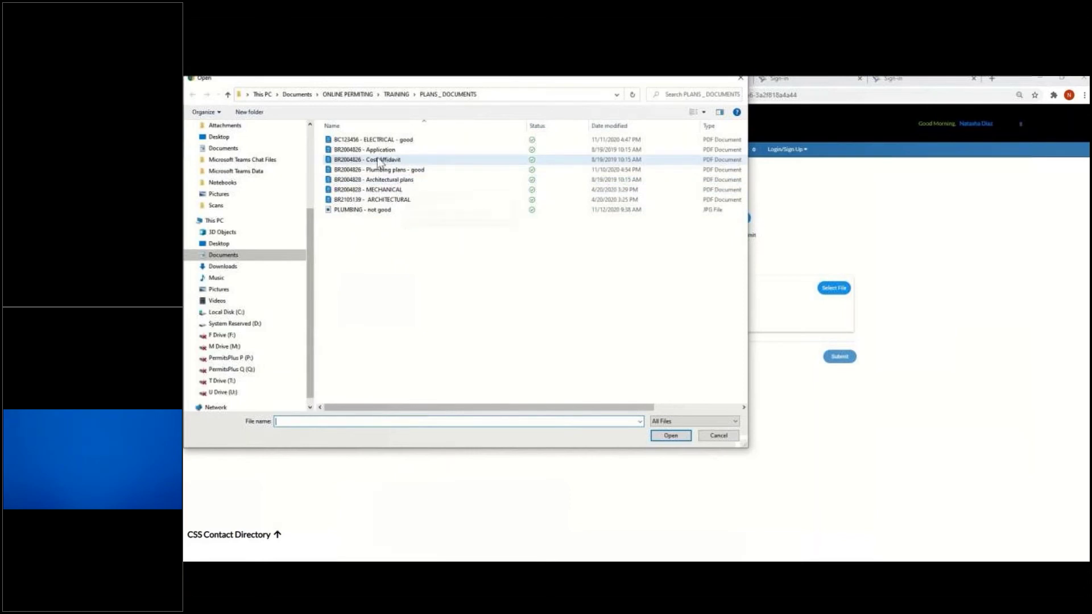
double_click(386, 199)
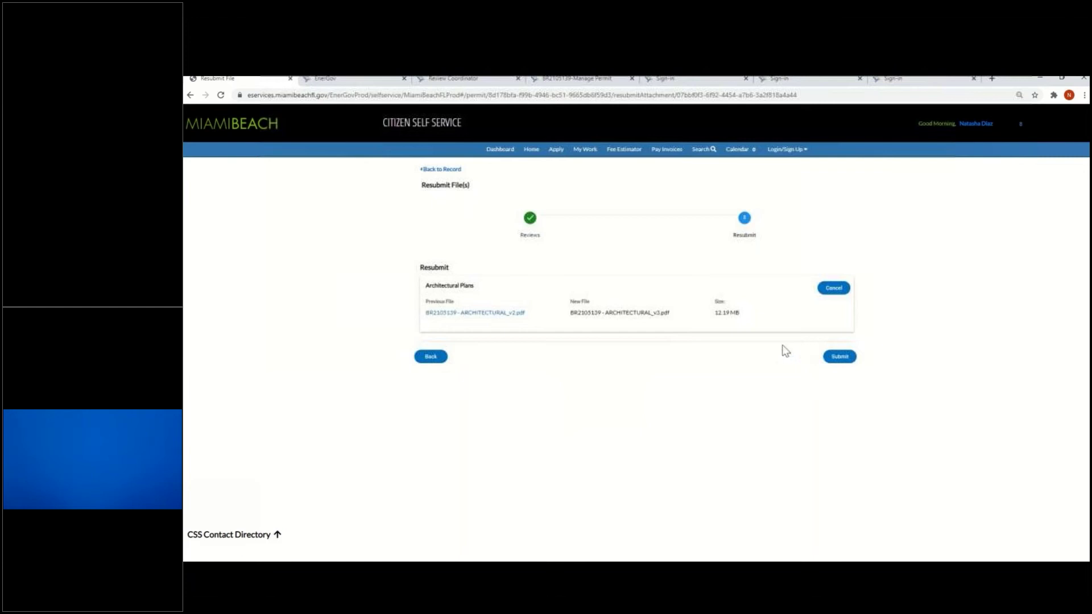
click(841, 357)
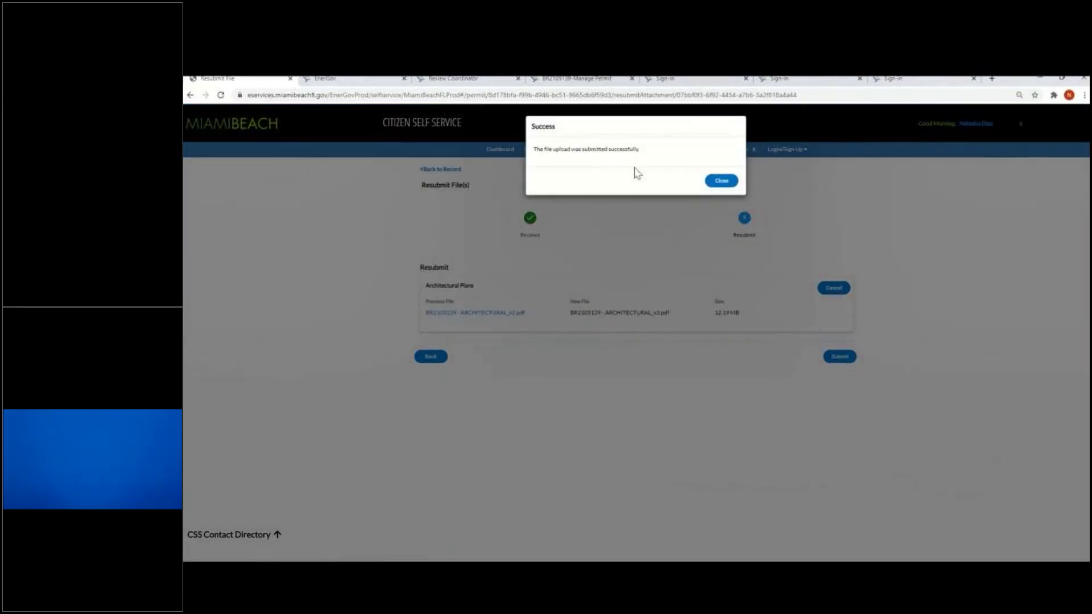
click(638, 159)
click(711, 181)
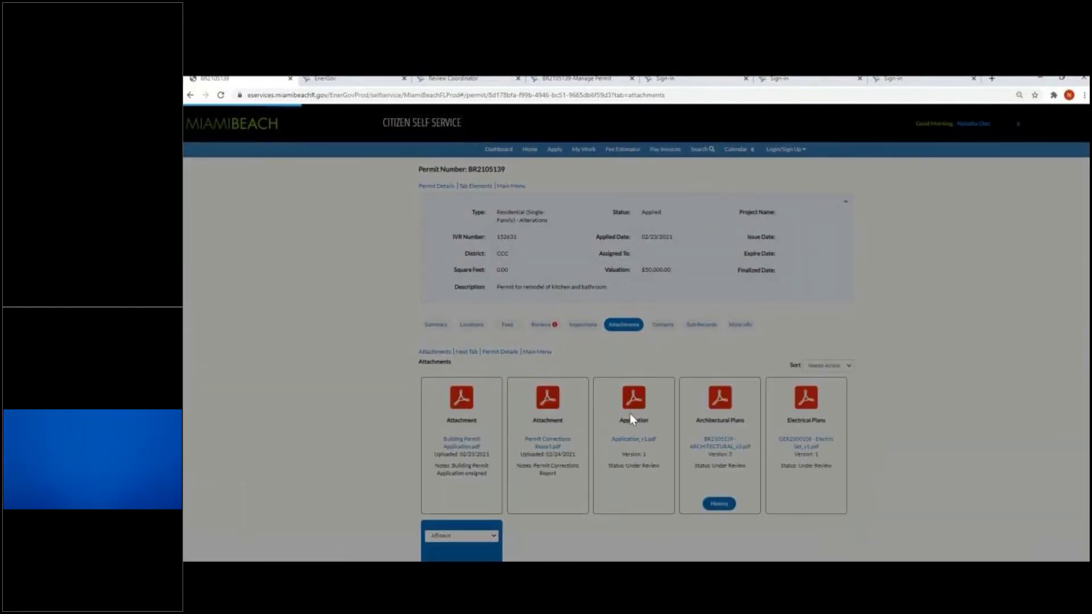
Attach the Cost Affidavit PDF with document type Affidavit and submit it for review
scroll(630, 420, down, 3)
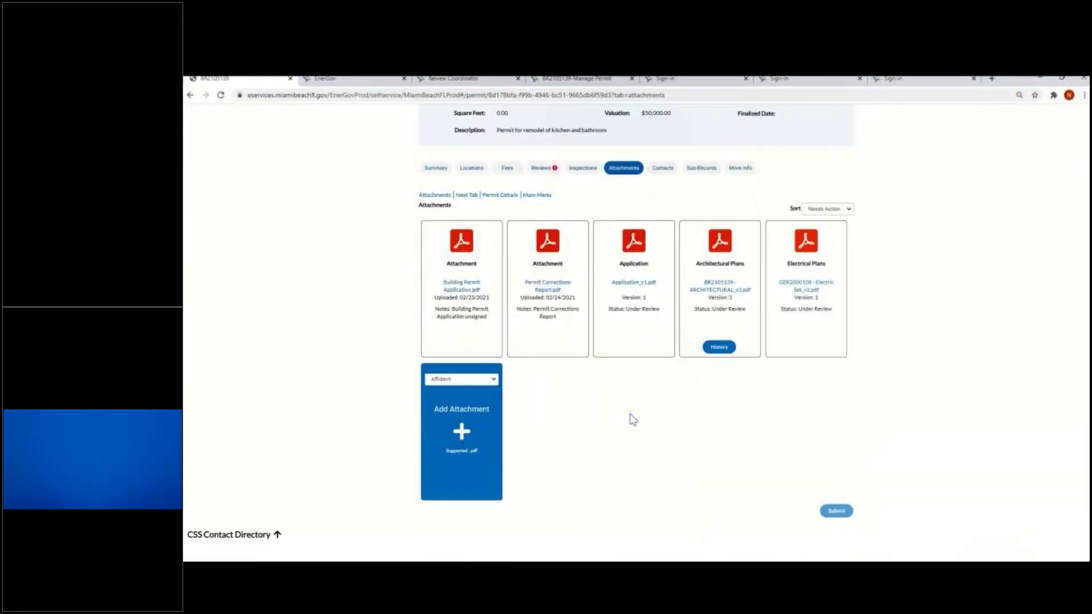
click(477, 380)
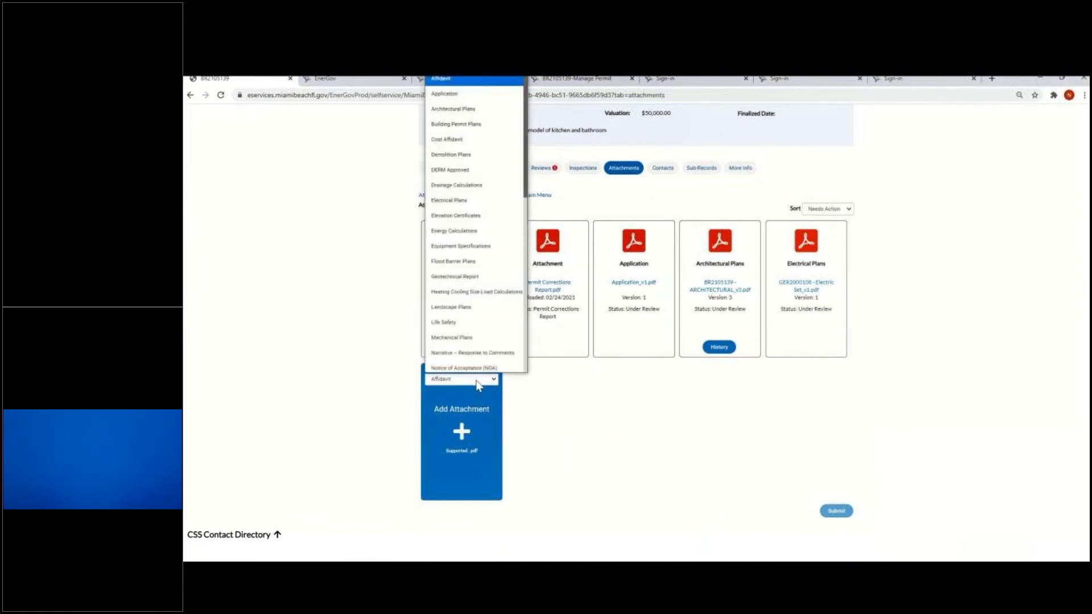
click(477, 382)
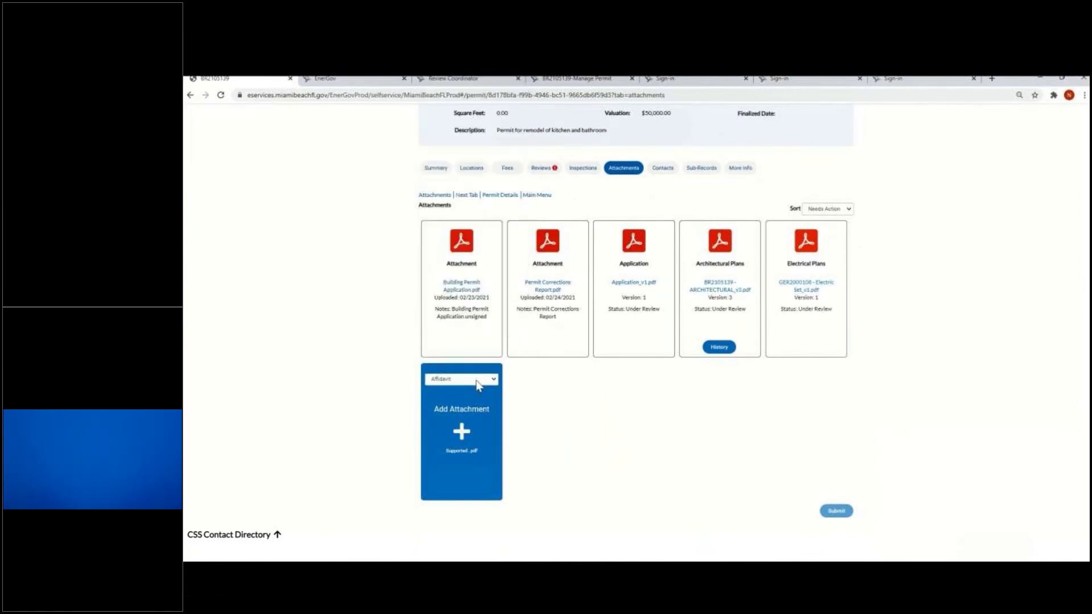
click(463, 436)
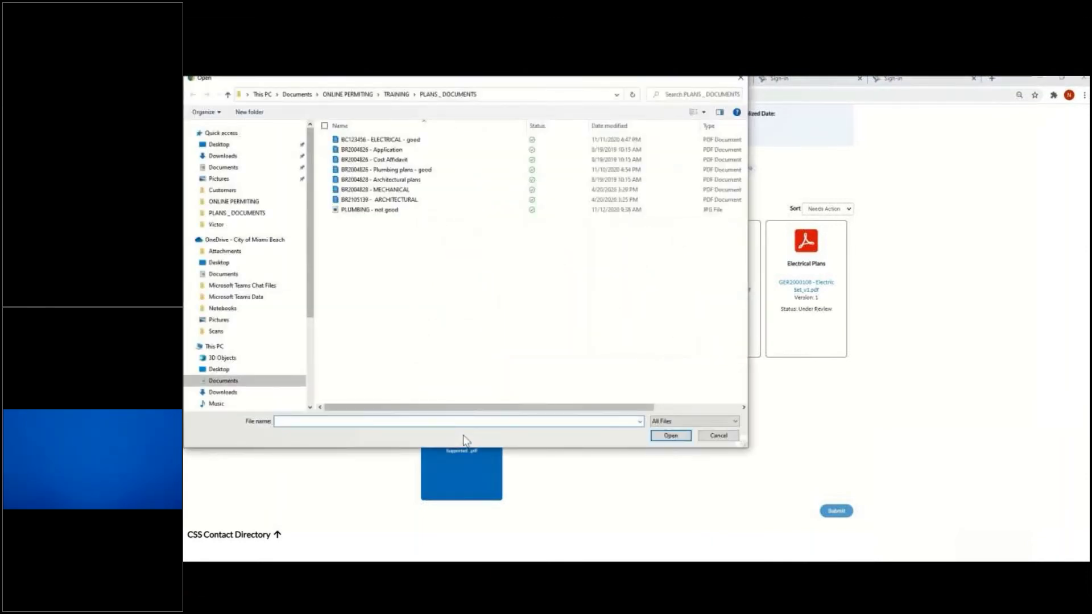
double_click(392, 160)
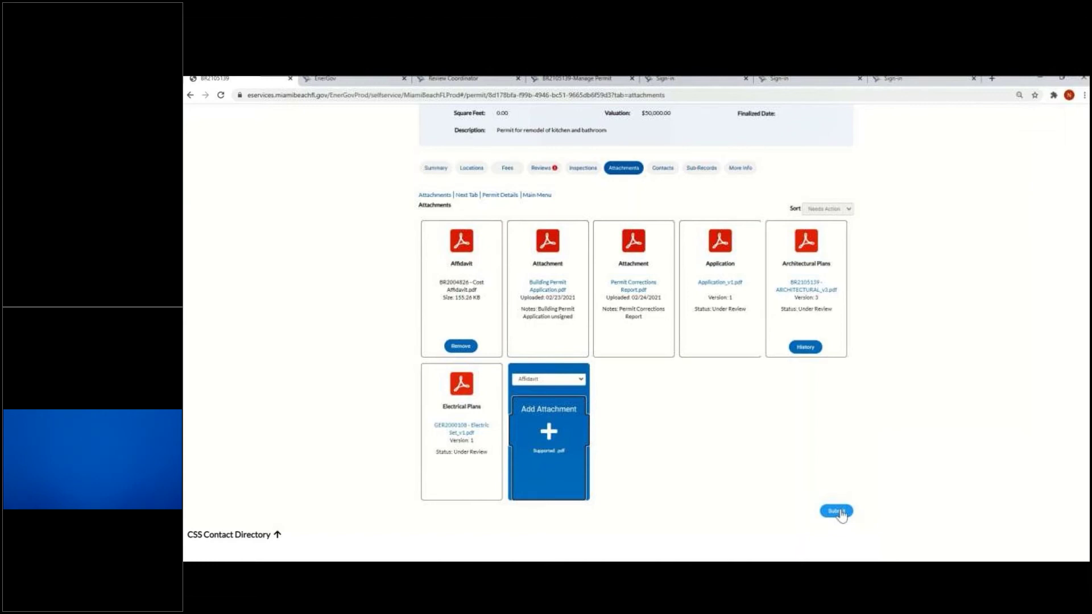
click(836, 511)
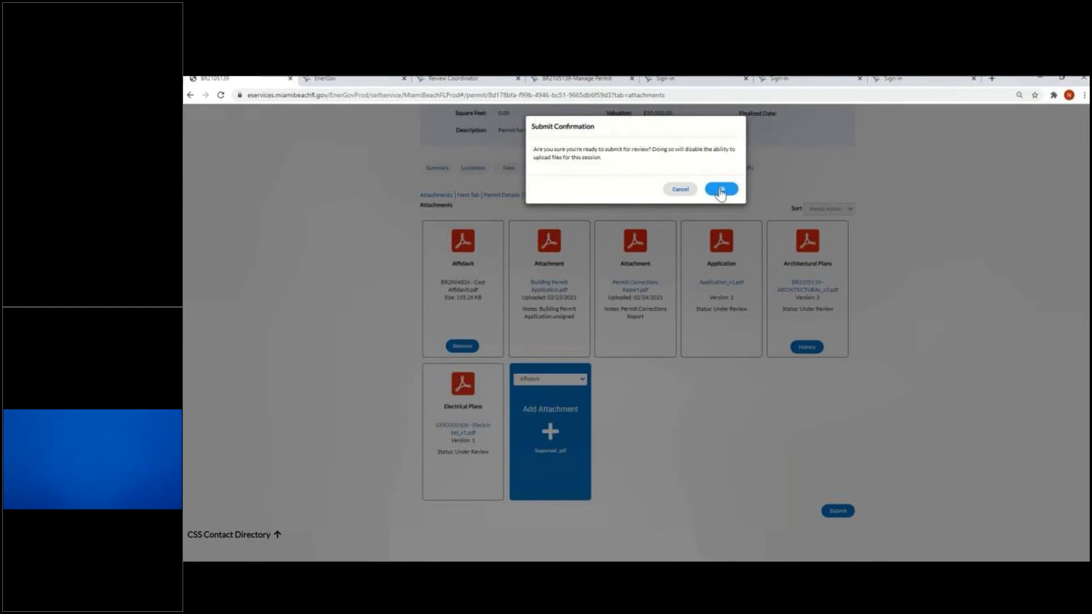
click(720, 190)
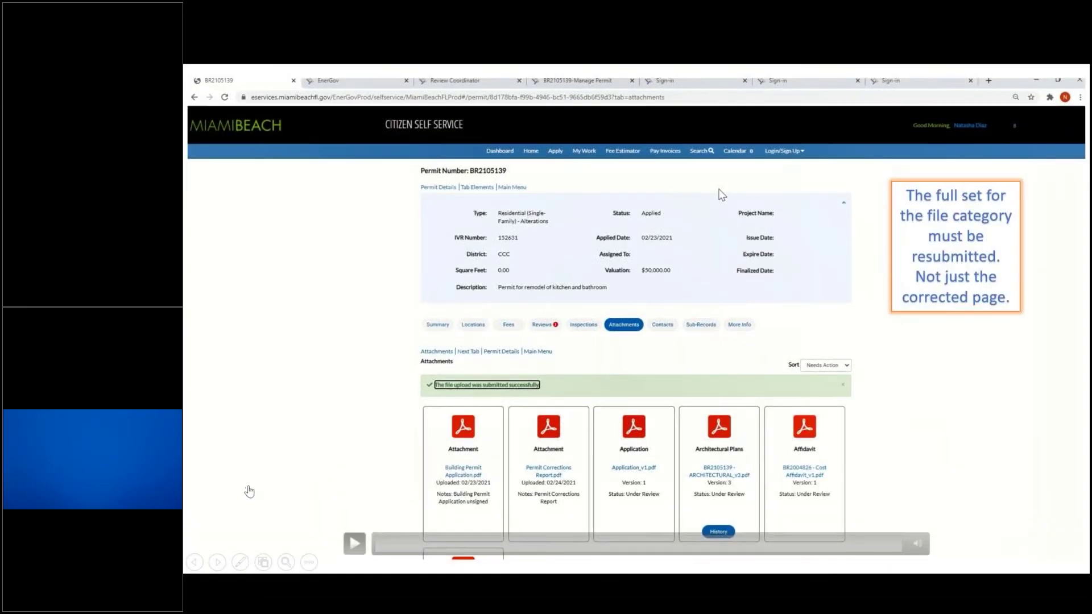
click(222, 563)
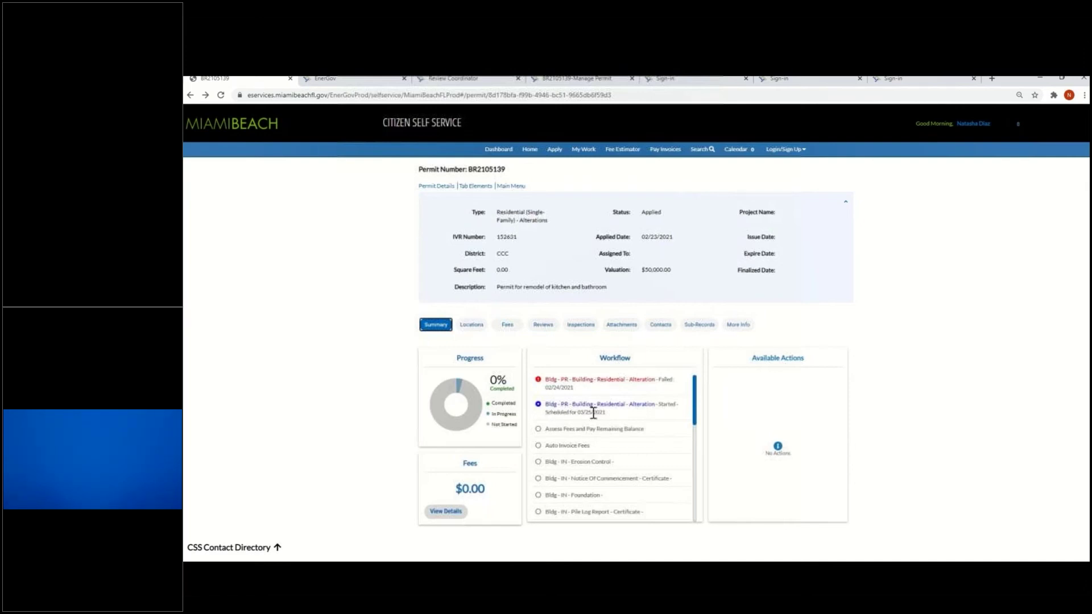
click(544, 328)
scroll(434, 374, down, 1)
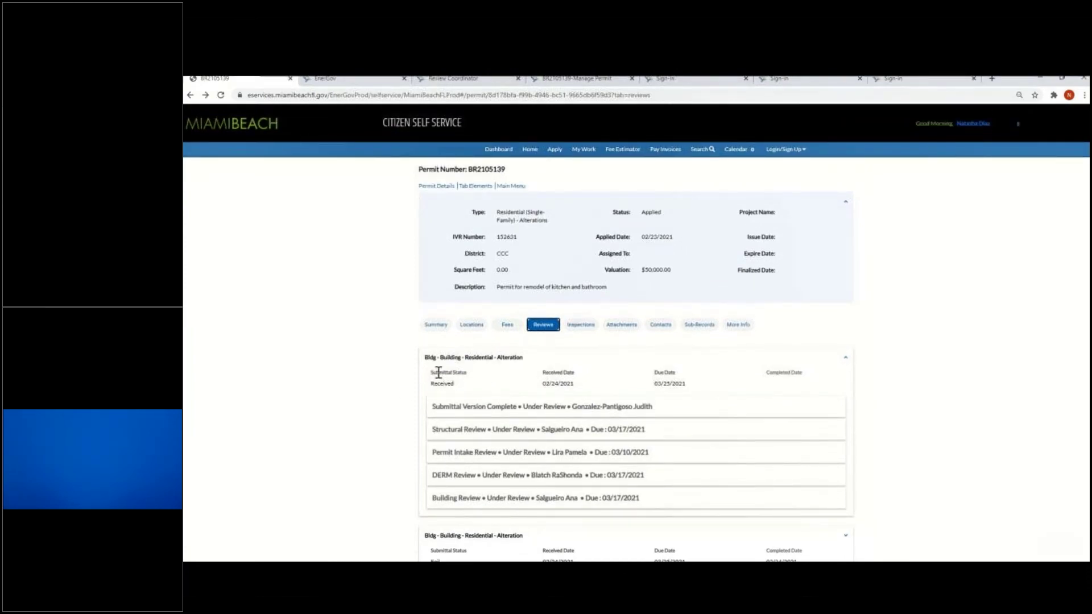
scroll(441, 370, down, 2)
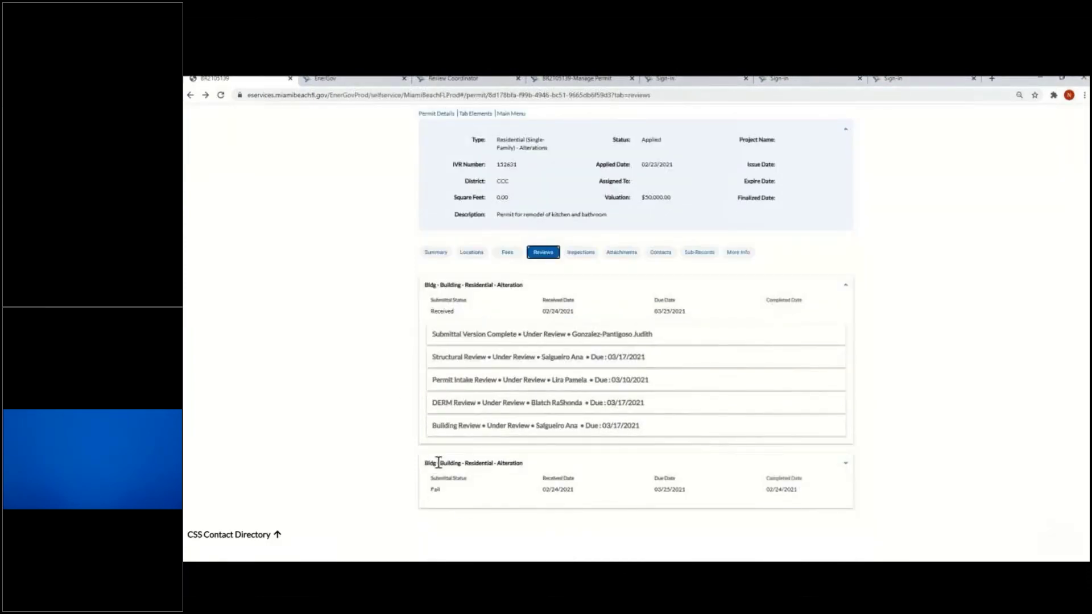
scroll(375, 465, up, 1)
scroll(374, 463, up, 2)
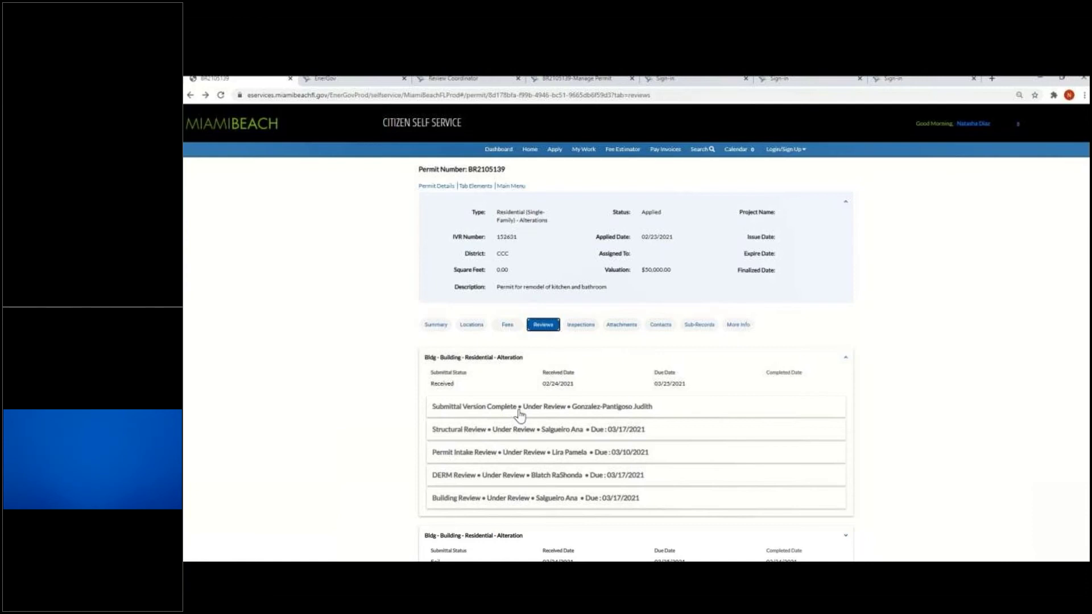
scroll(460, 457, down, 1)
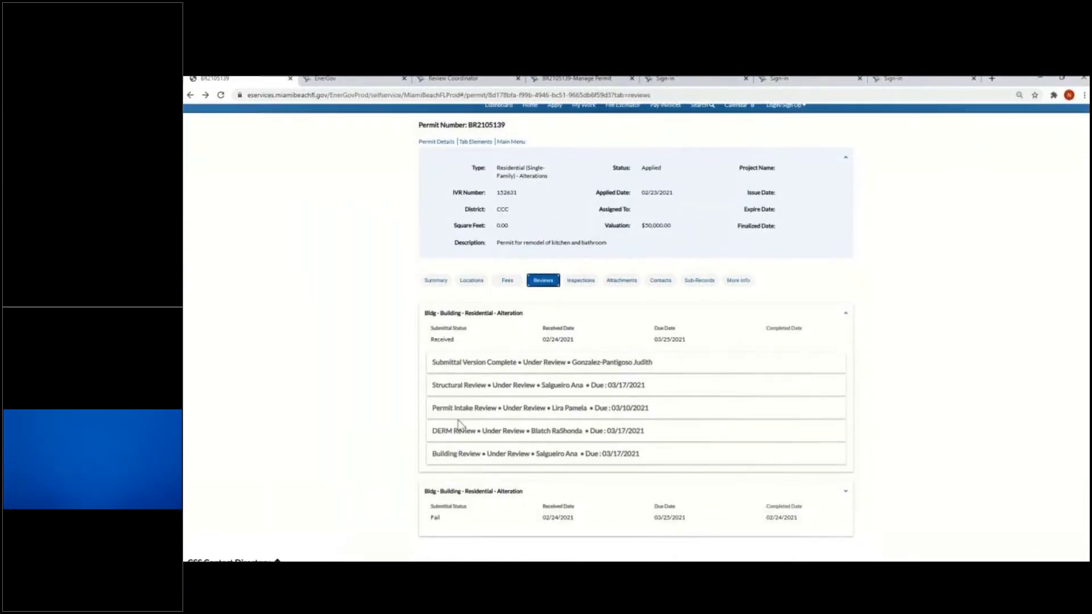
scroll(462, 449, up, 1)
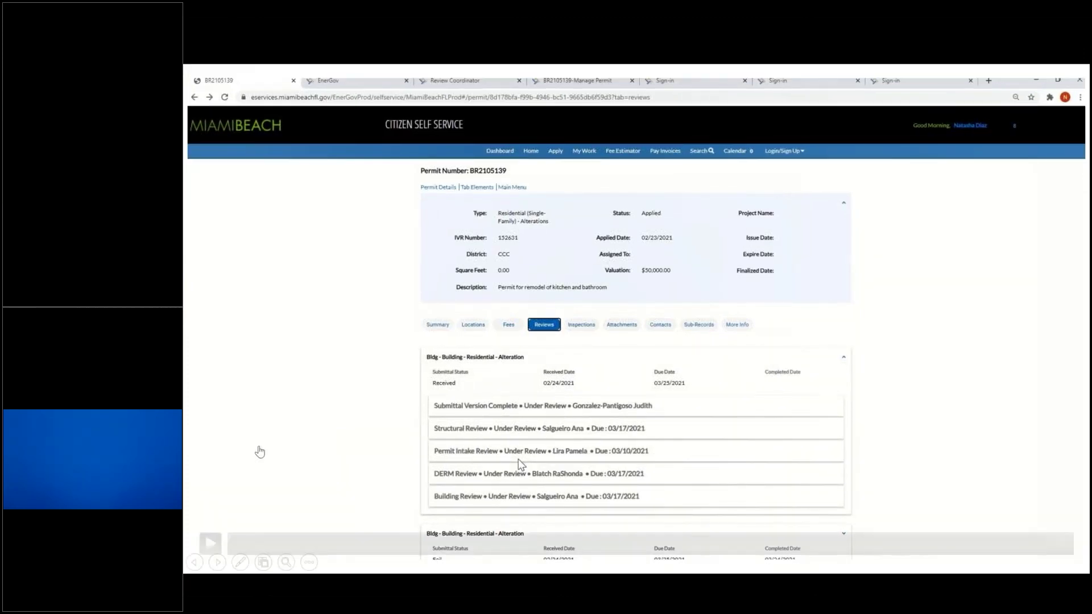
click(218, 568)
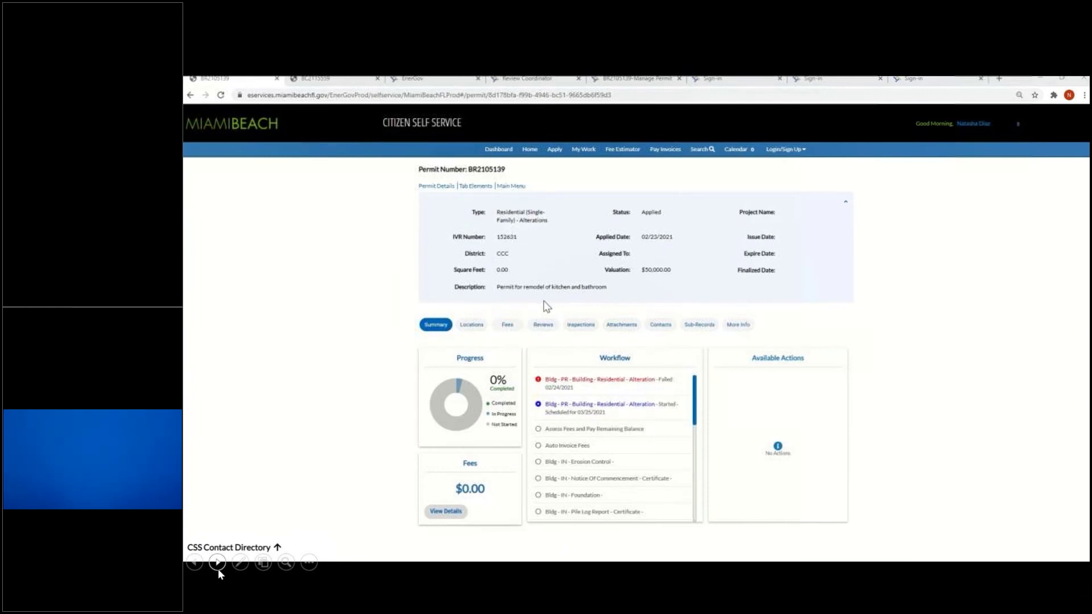
Open the permit's Reviews tab and scroll through the review list
click(546, 334)
scroll(386, 393, down, 1)
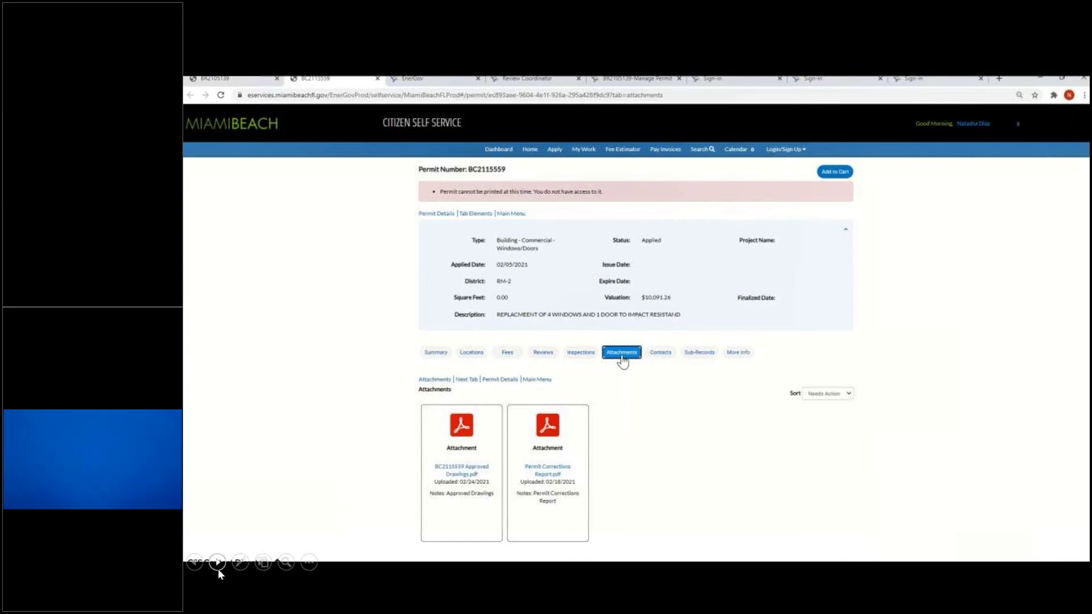
mouse_move(256, 446)
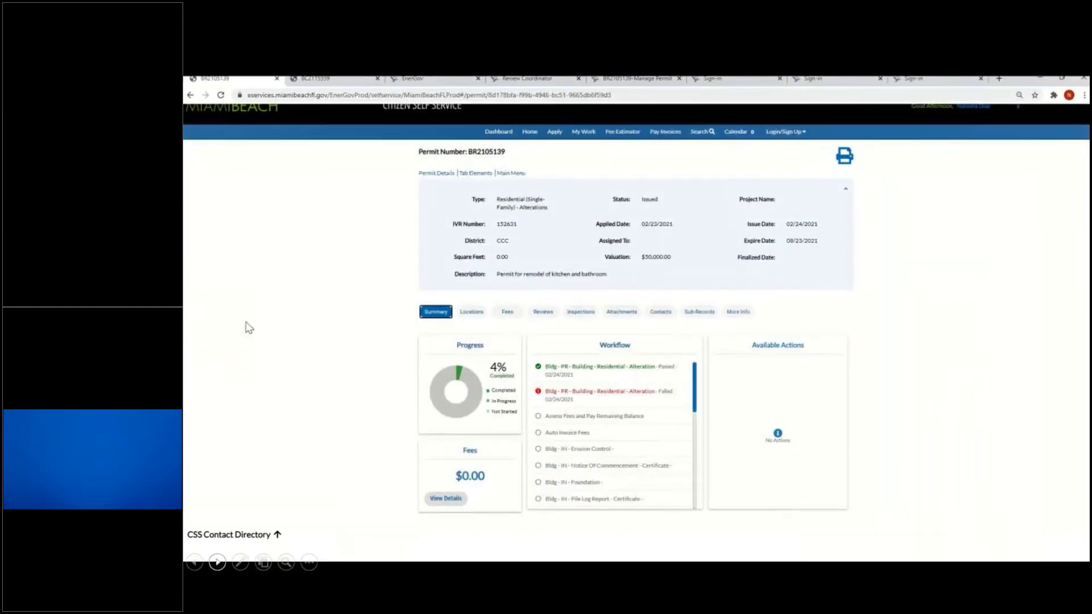
mouse_move(249, 329)
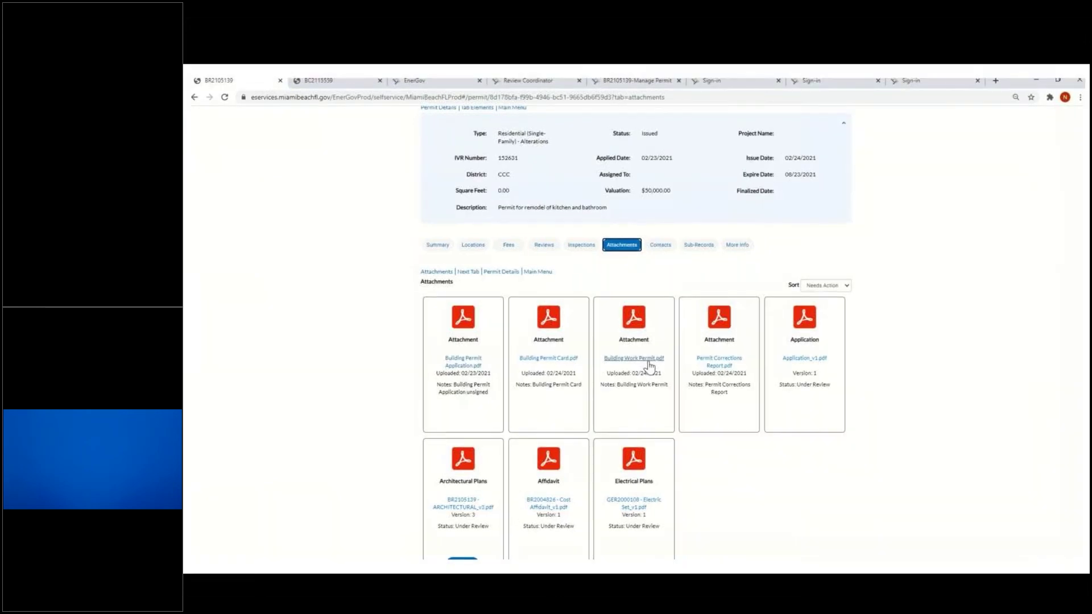
mouse_move(281, 279)
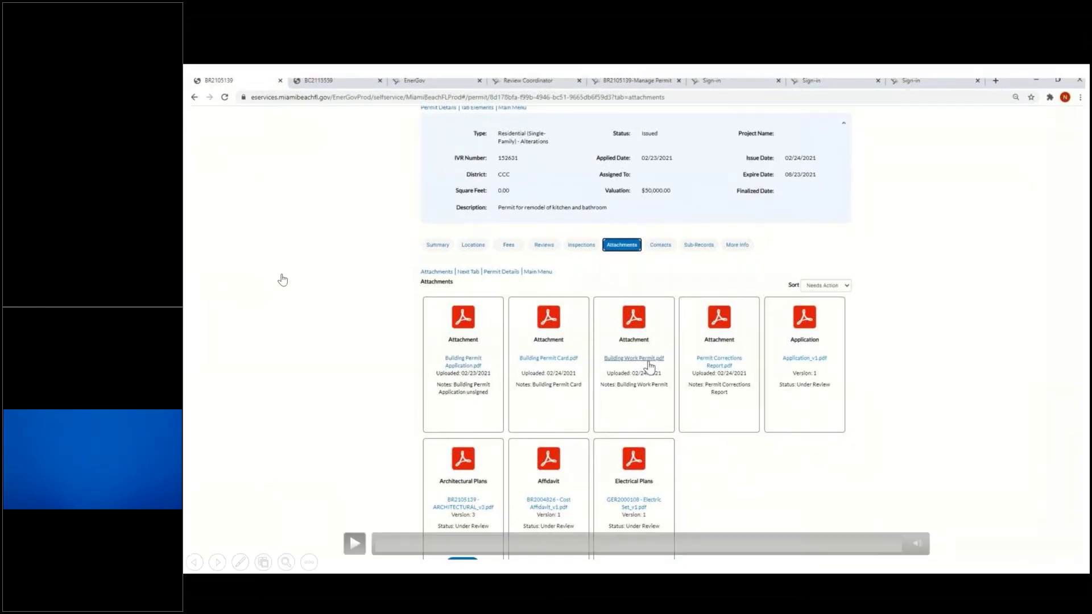
click(217, 563)
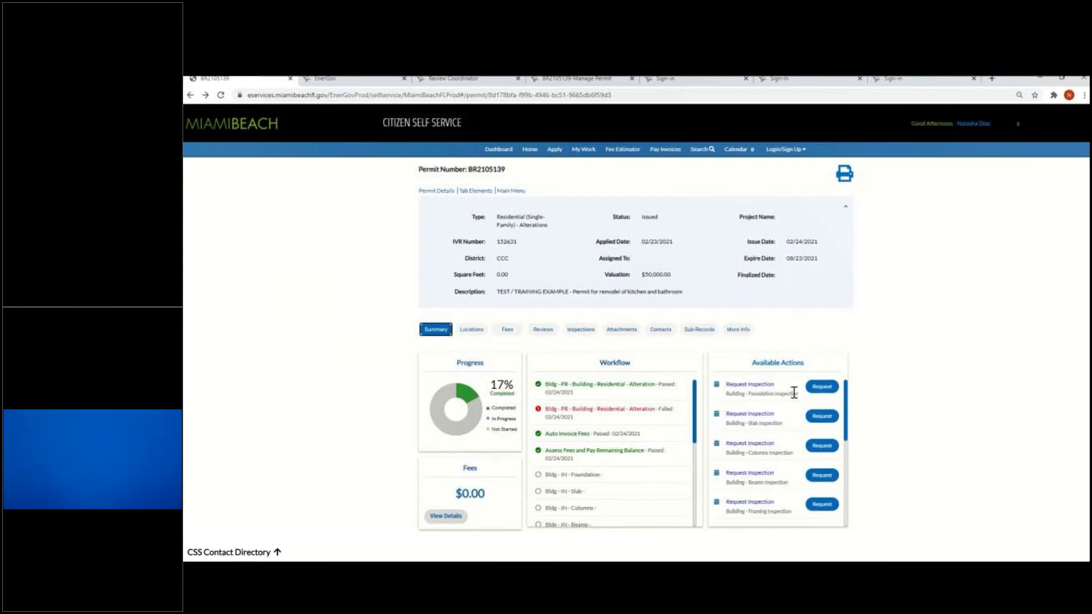
Request a Foundation Inspection for 02/26/2021 with comment TEST/TRAINING plus the contact's name and phone
click(830, 389)
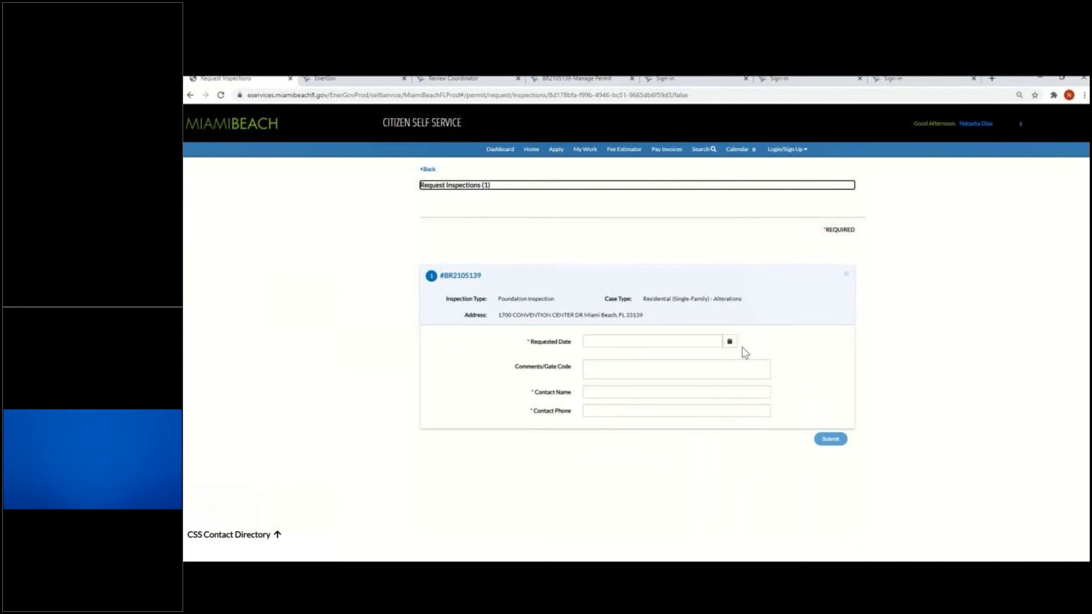
click(730, 342)
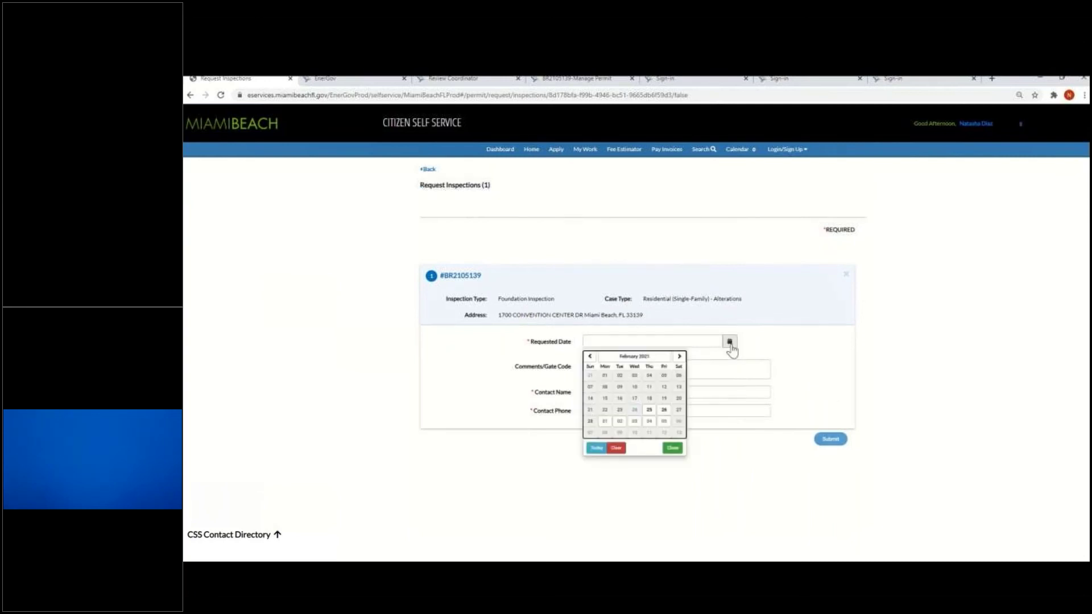
click(664, 410)
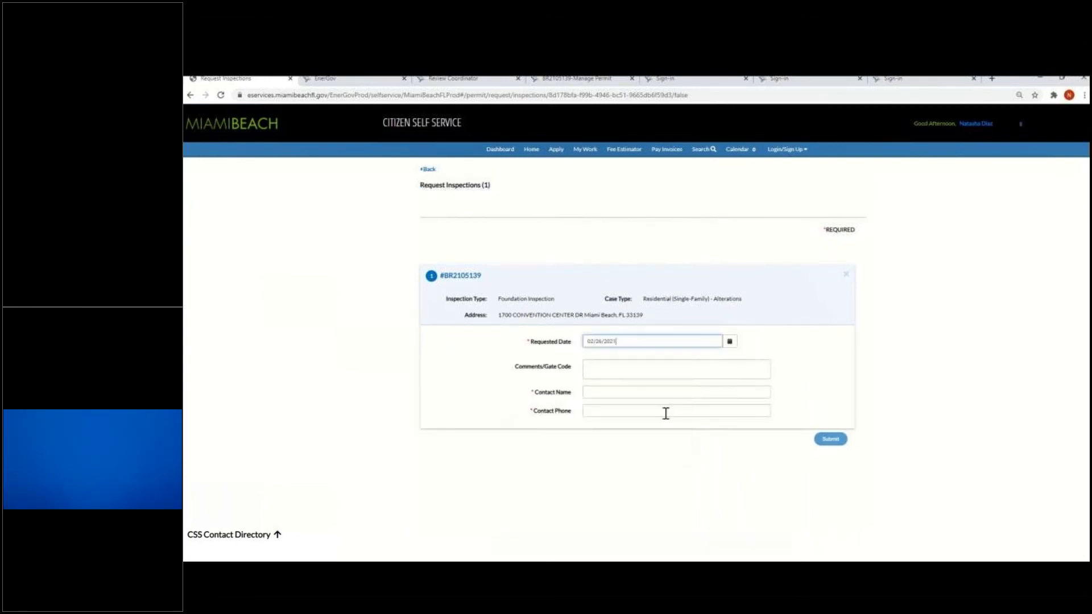
click(609, 370)
text(TEST/TRAINING)
key(Tab)
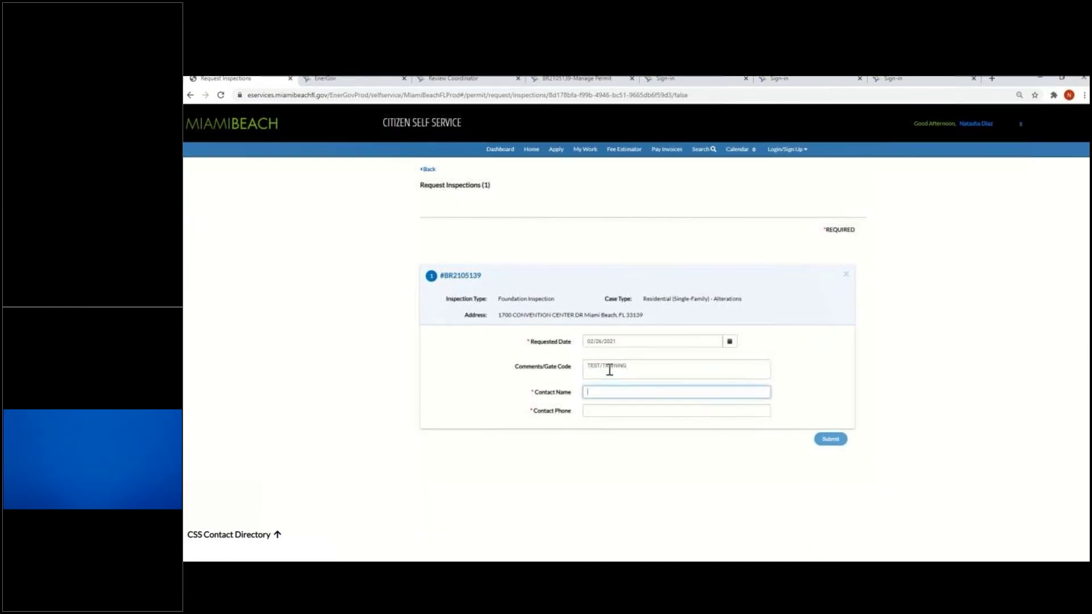
key(Tab)
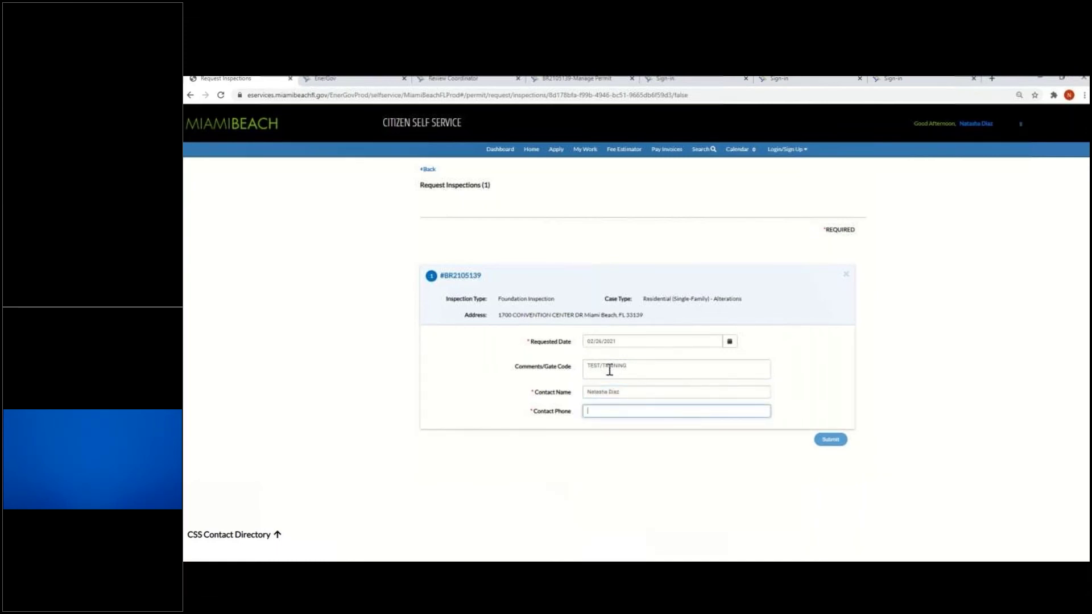
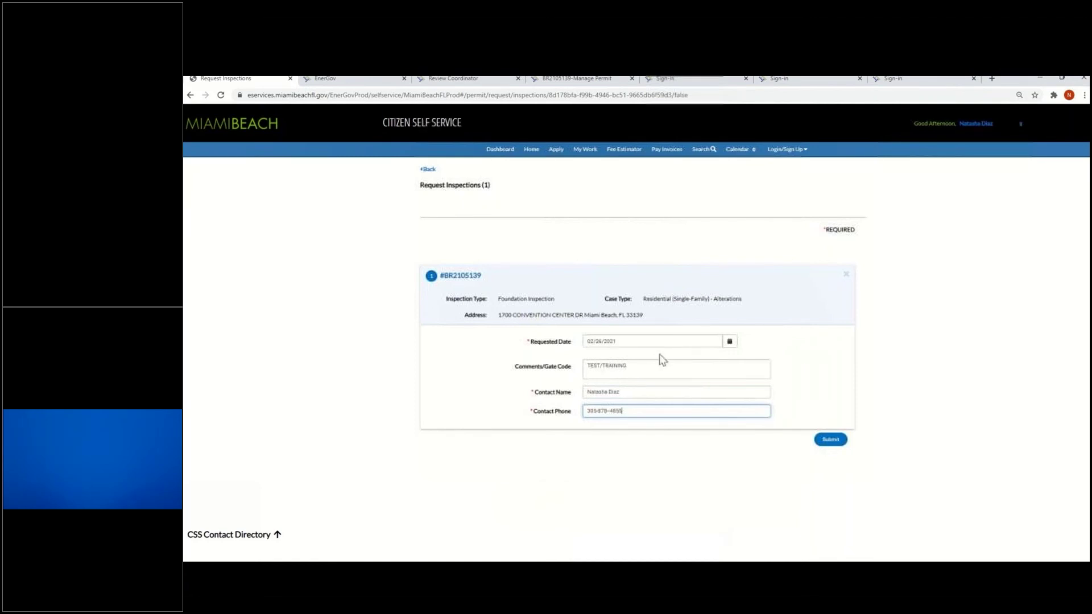
click(832, 446)
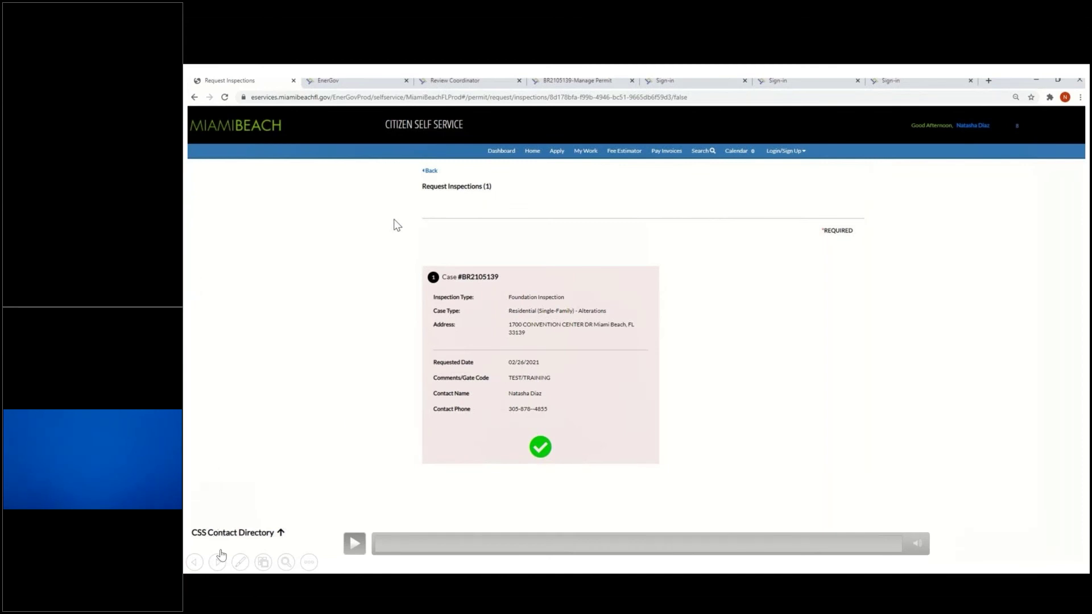
click(217, 563)
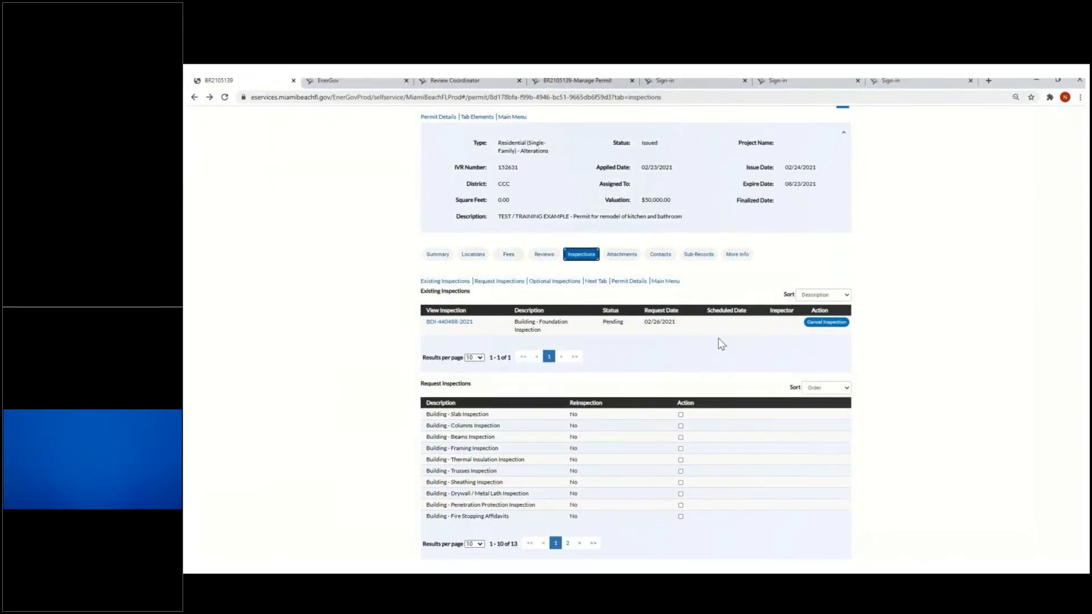
Advance the presentation to the closing 'Time for Q & A' slide
mouse_move(185, 245)
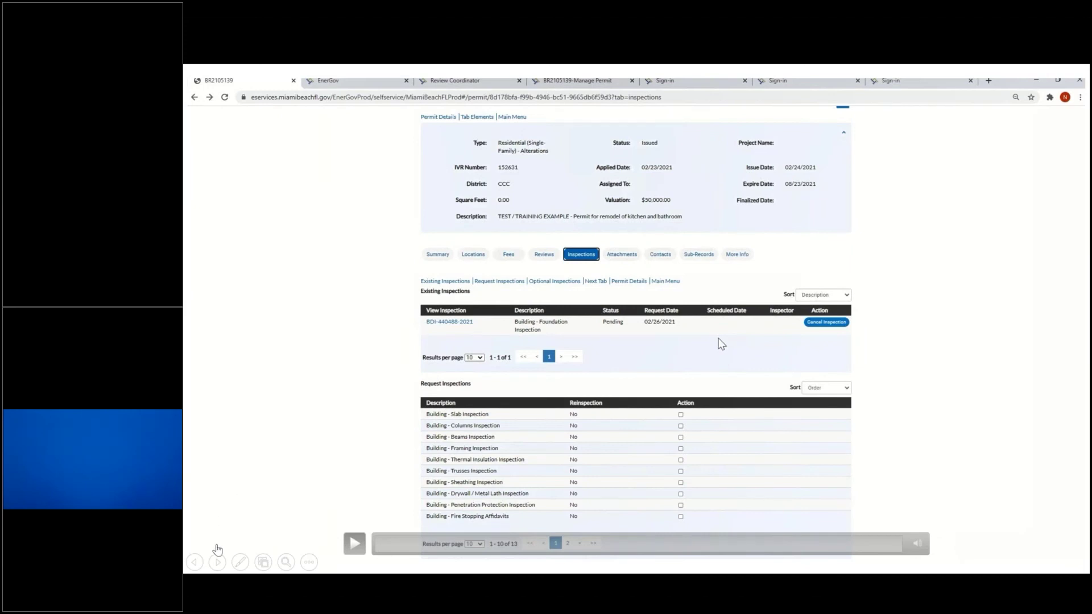
click(218, 564)
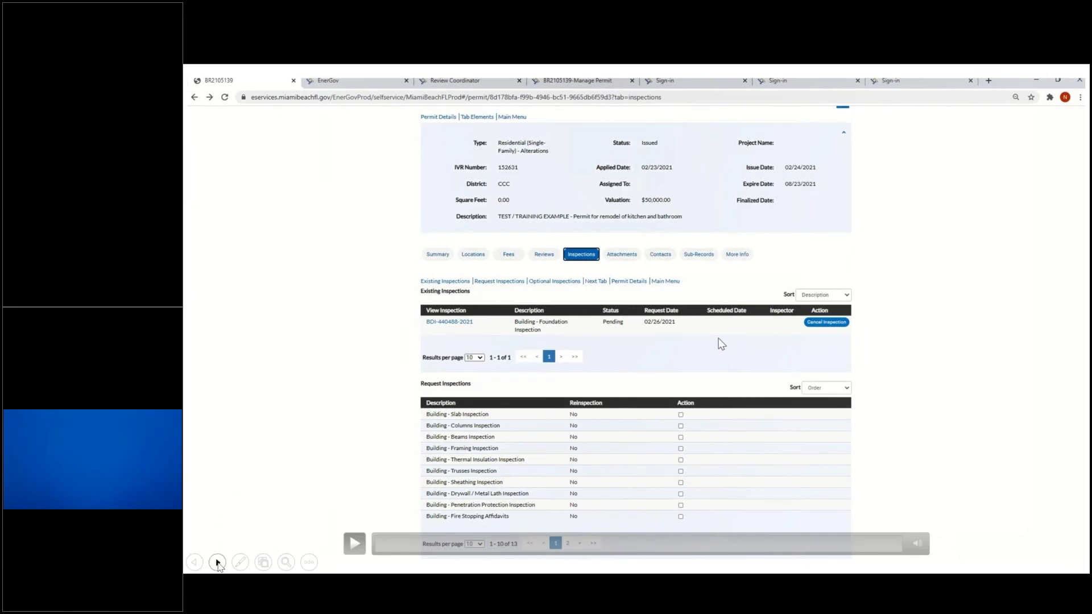